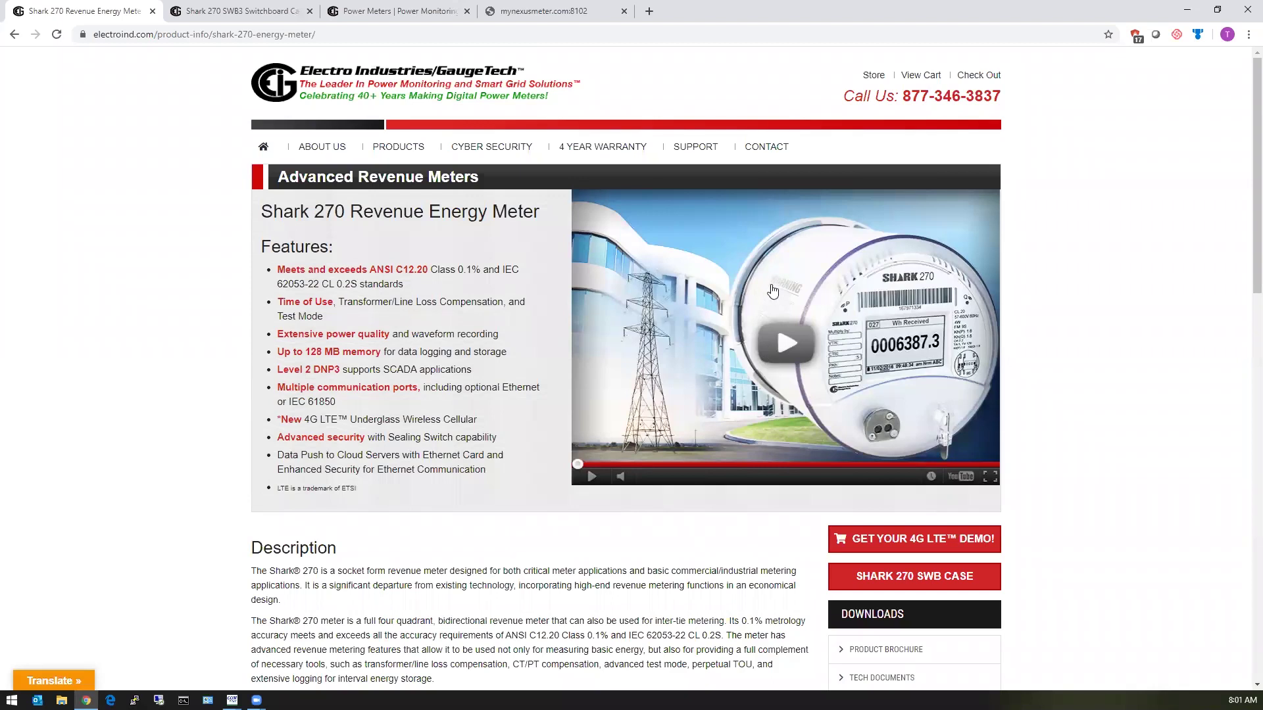
View the Shark 270 switchboard page and open the Communicator EXT page from the Energy Management Software products
click(256, 18)
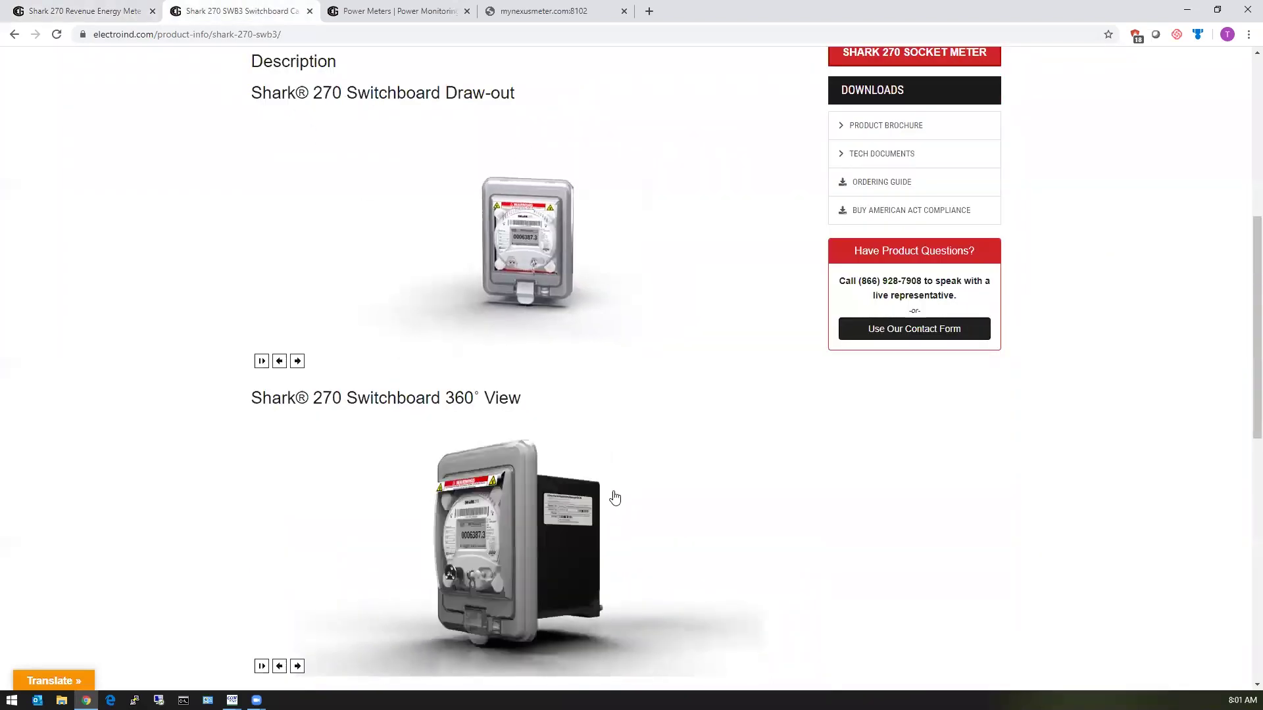
click(372, 22)
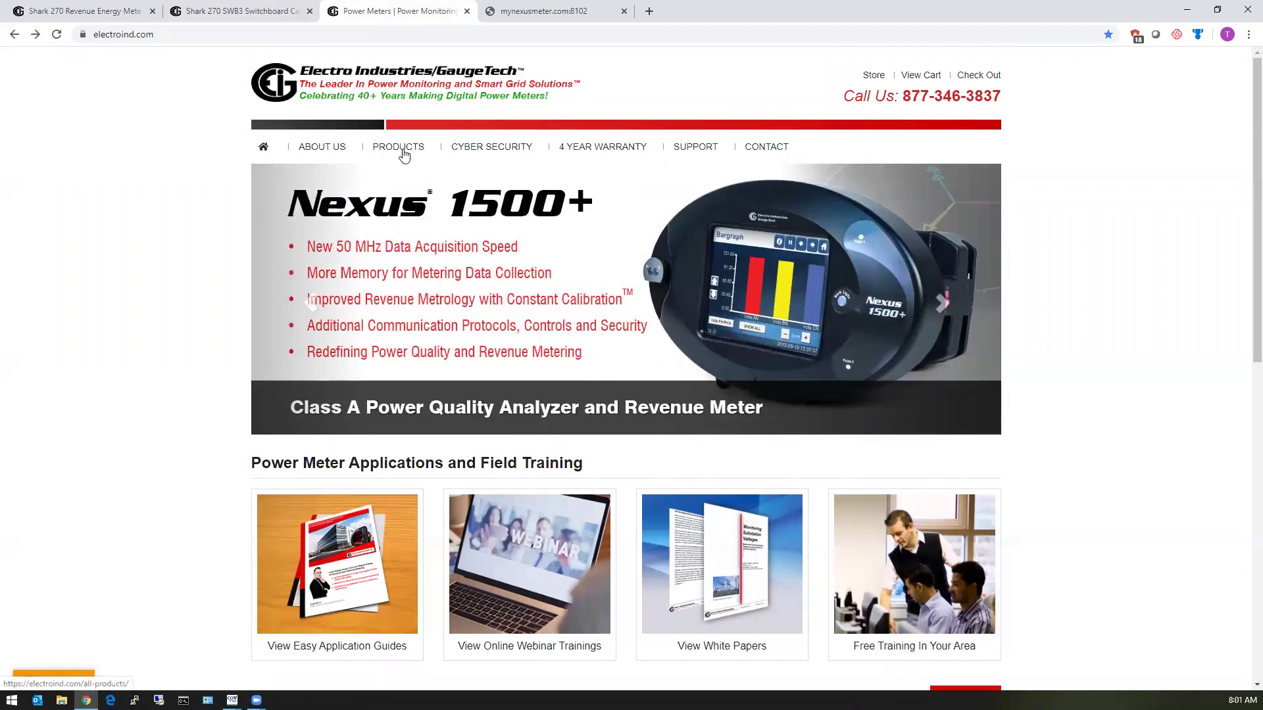
mouse_move(403, 154)
mouse_down()
mouse_move(413, 146)
mouse_move(402, 150)
mouse_up()
click(402, 151)
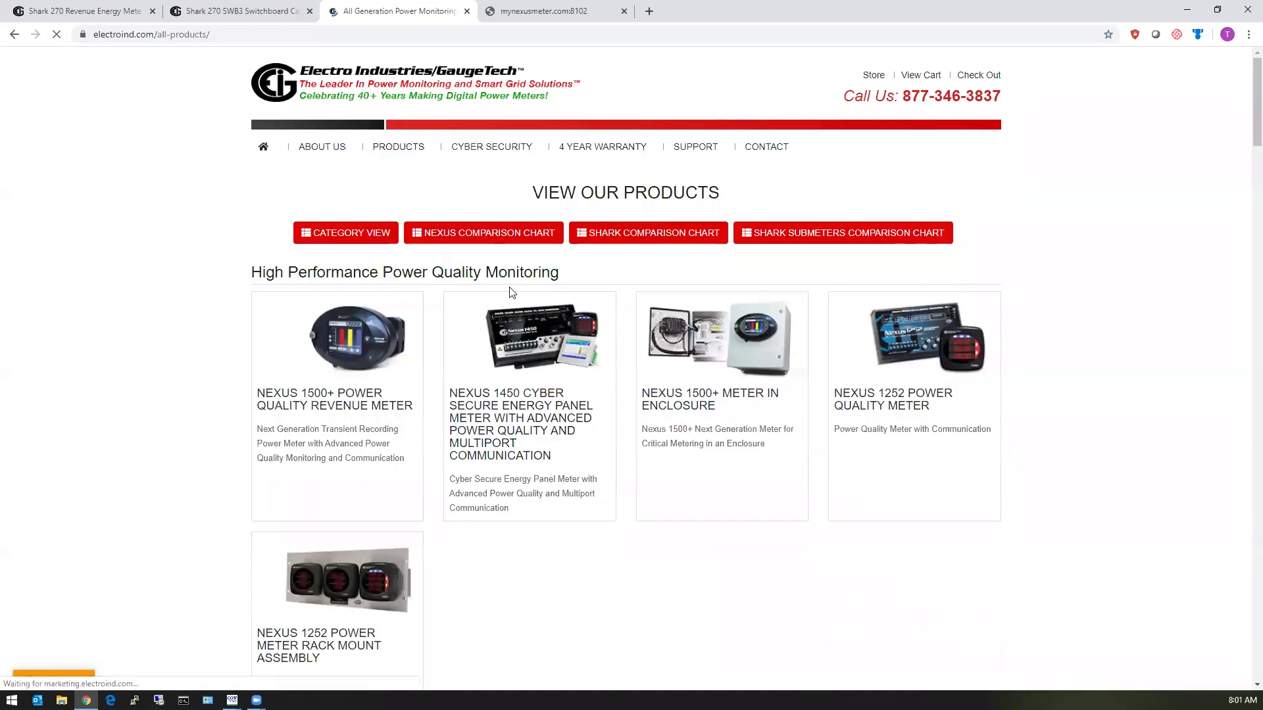
scroll(513, 292, down, 15)
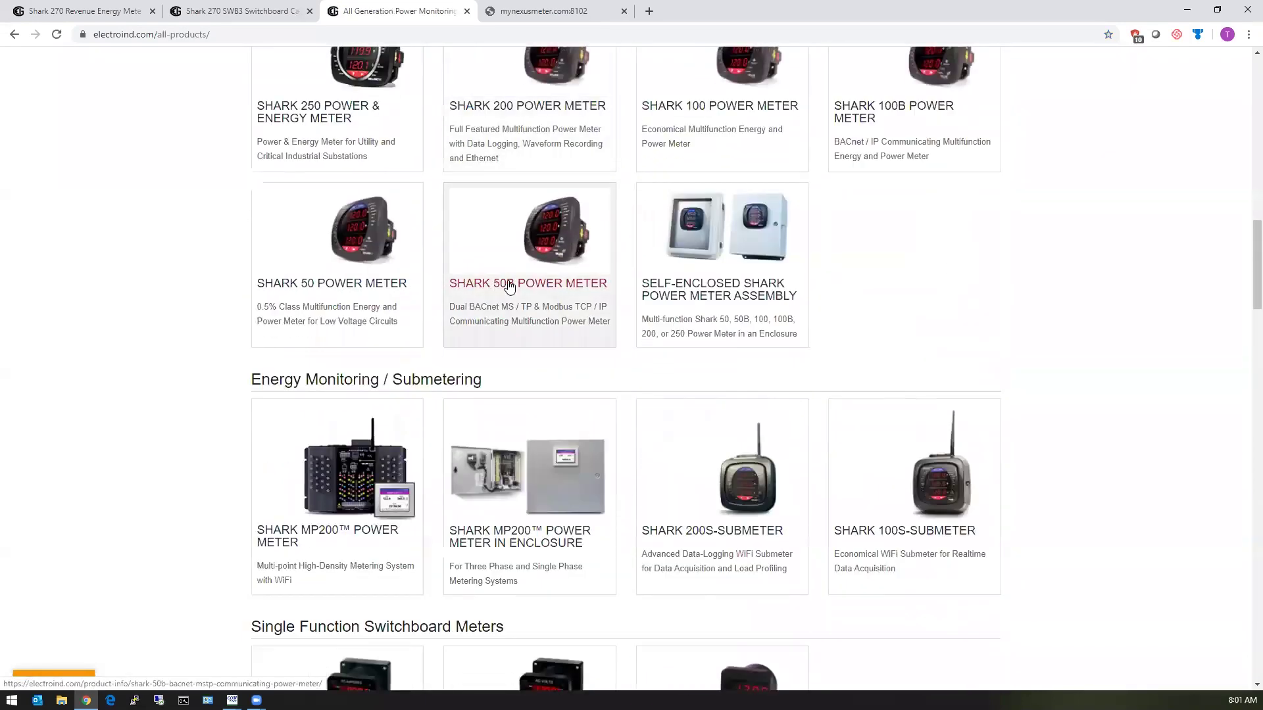
scroll(510, 284, down, 7)
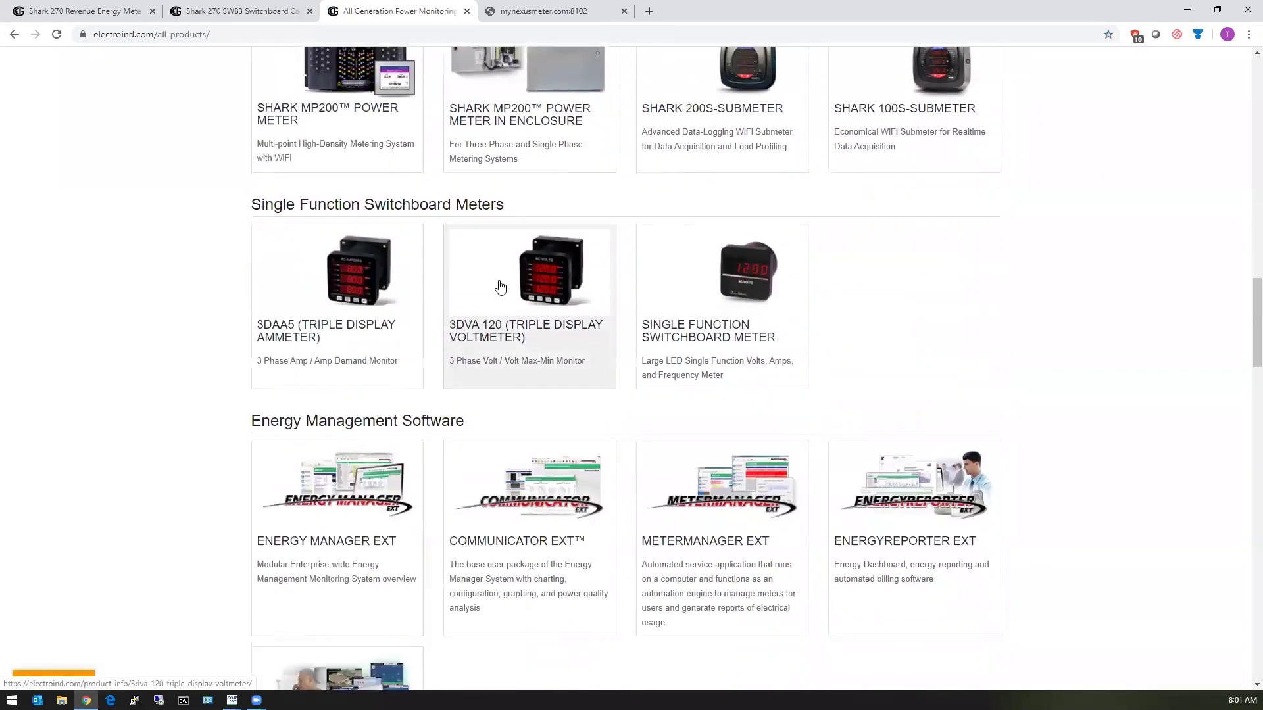
scroll(487, 279, down, 1)
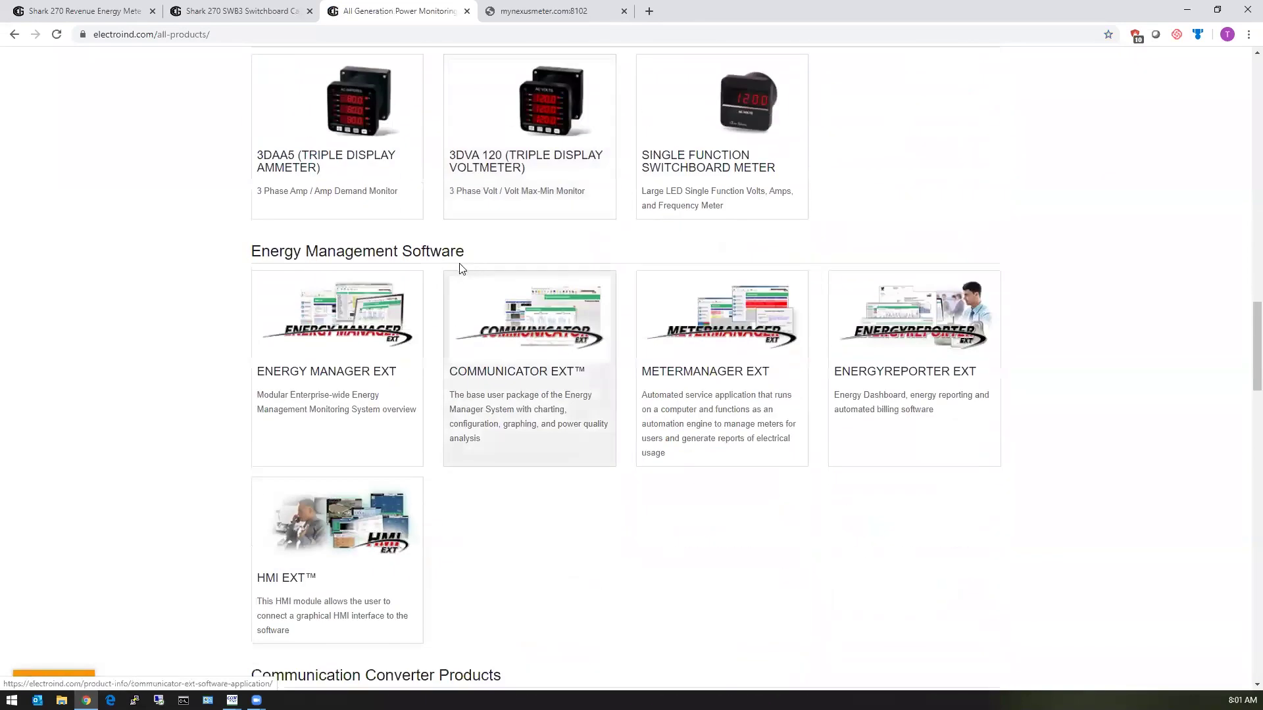
click(539, 375)
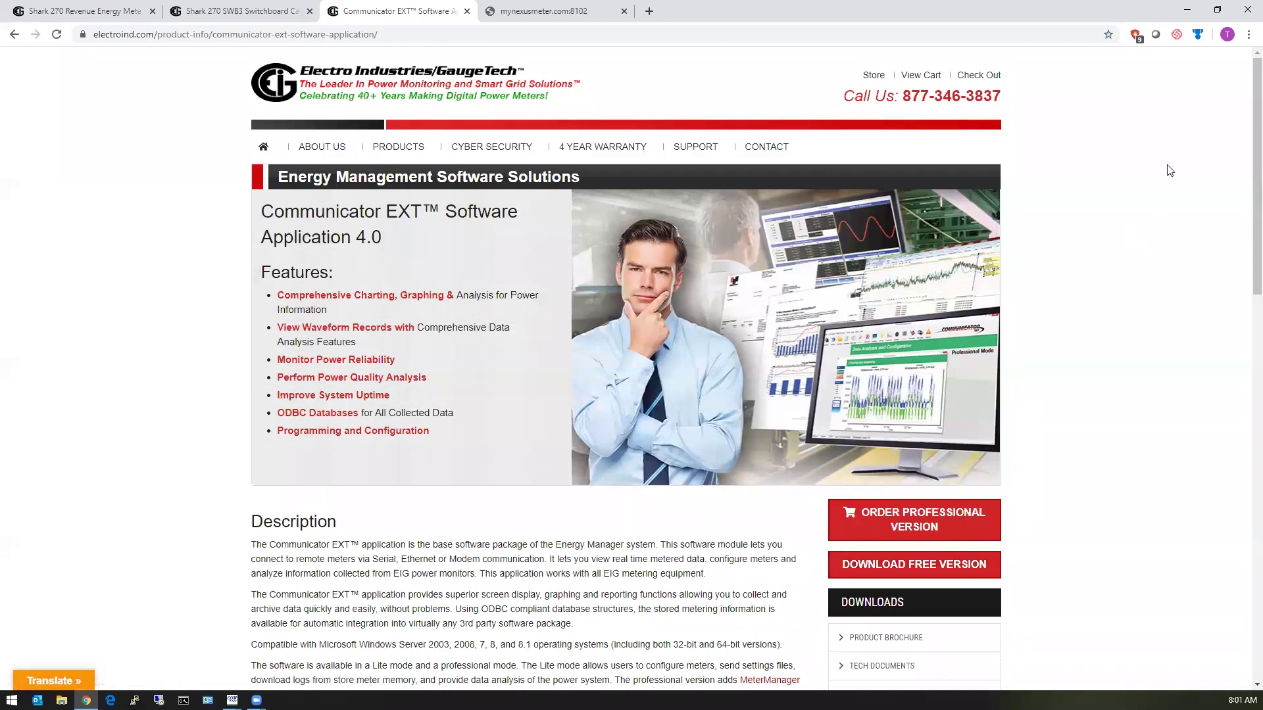
Switch to CommunicatorPQA and review the serial port and network connection settings, closing them without connecting
click(1190, 11)
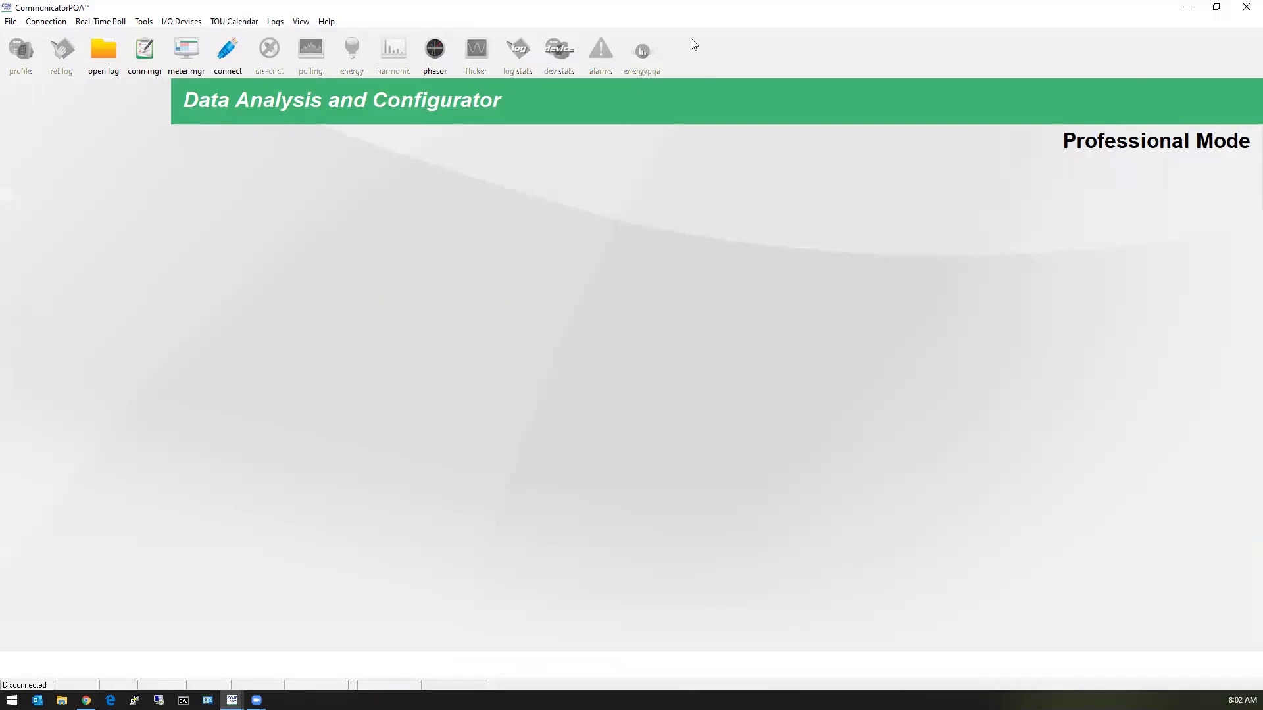
click(230, 53)
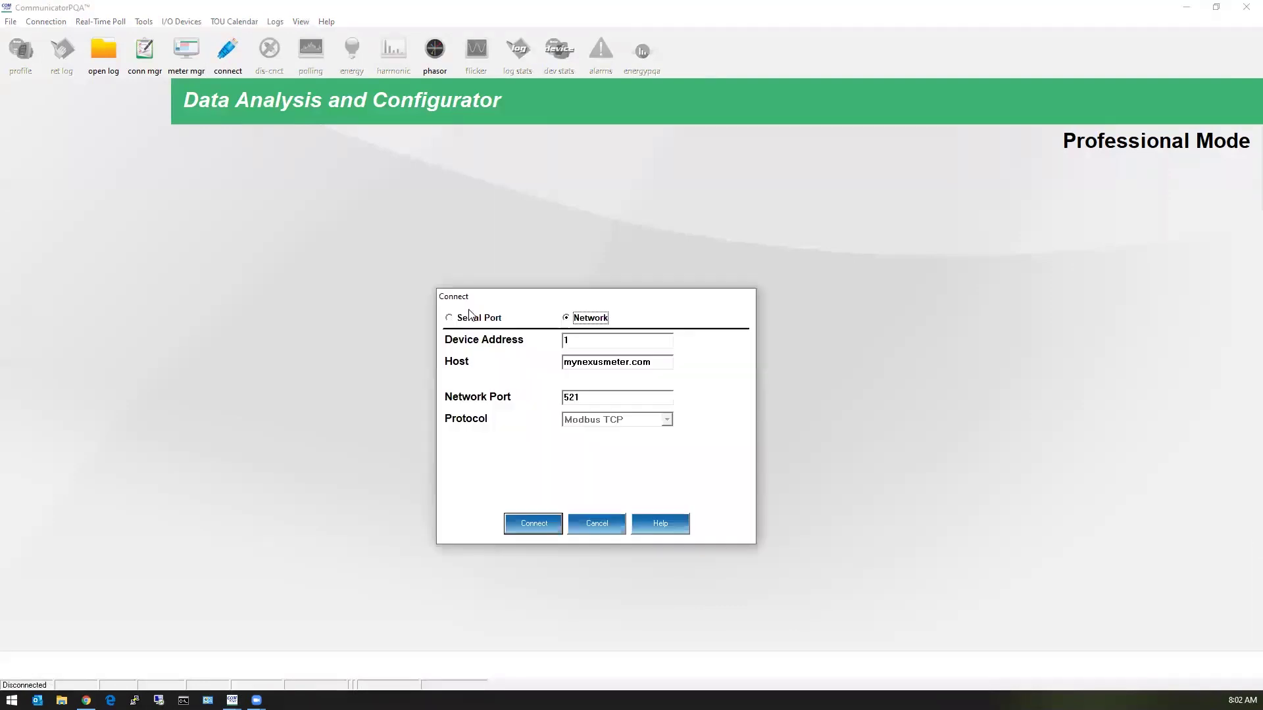
click(472, 318)
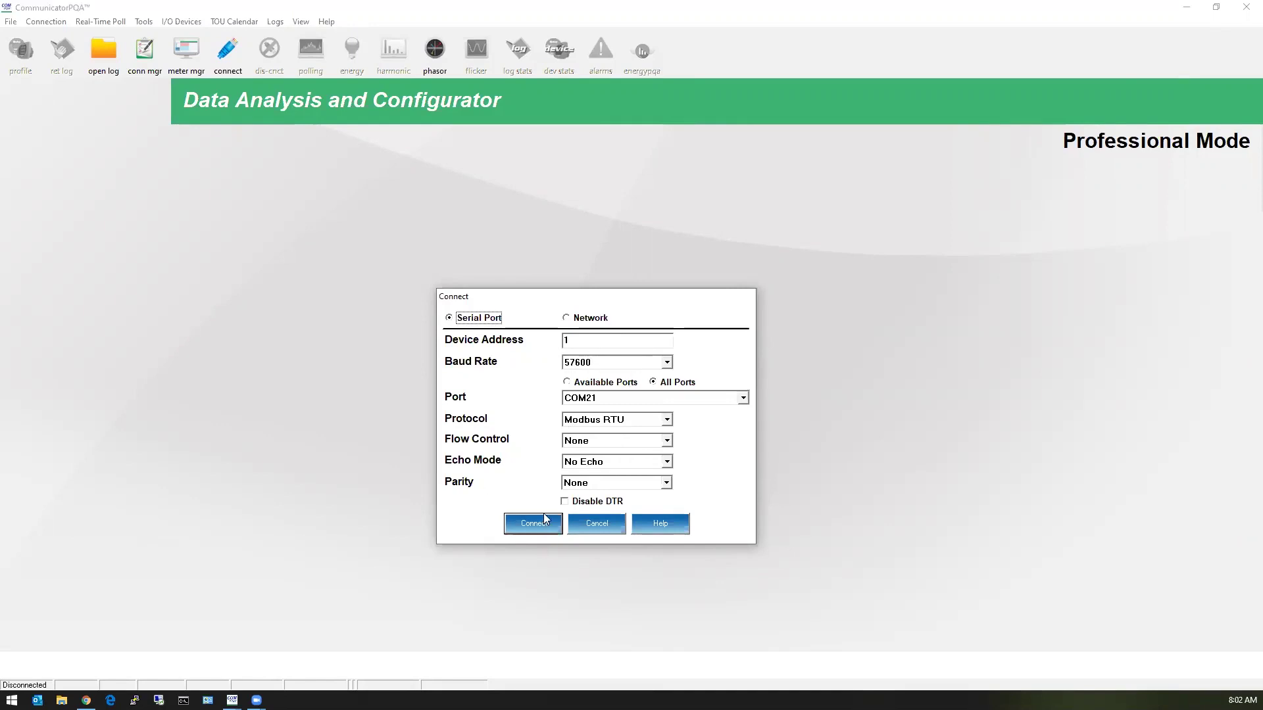
click(597, 320)
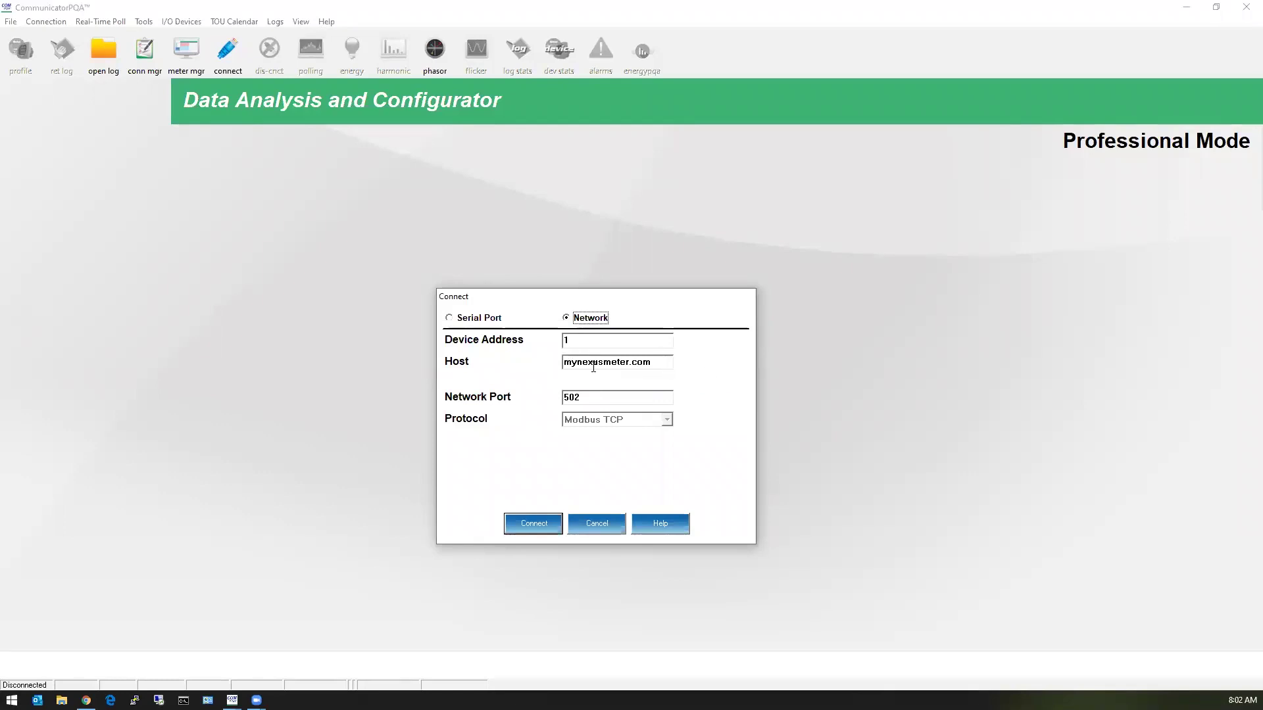
click(596, 525)
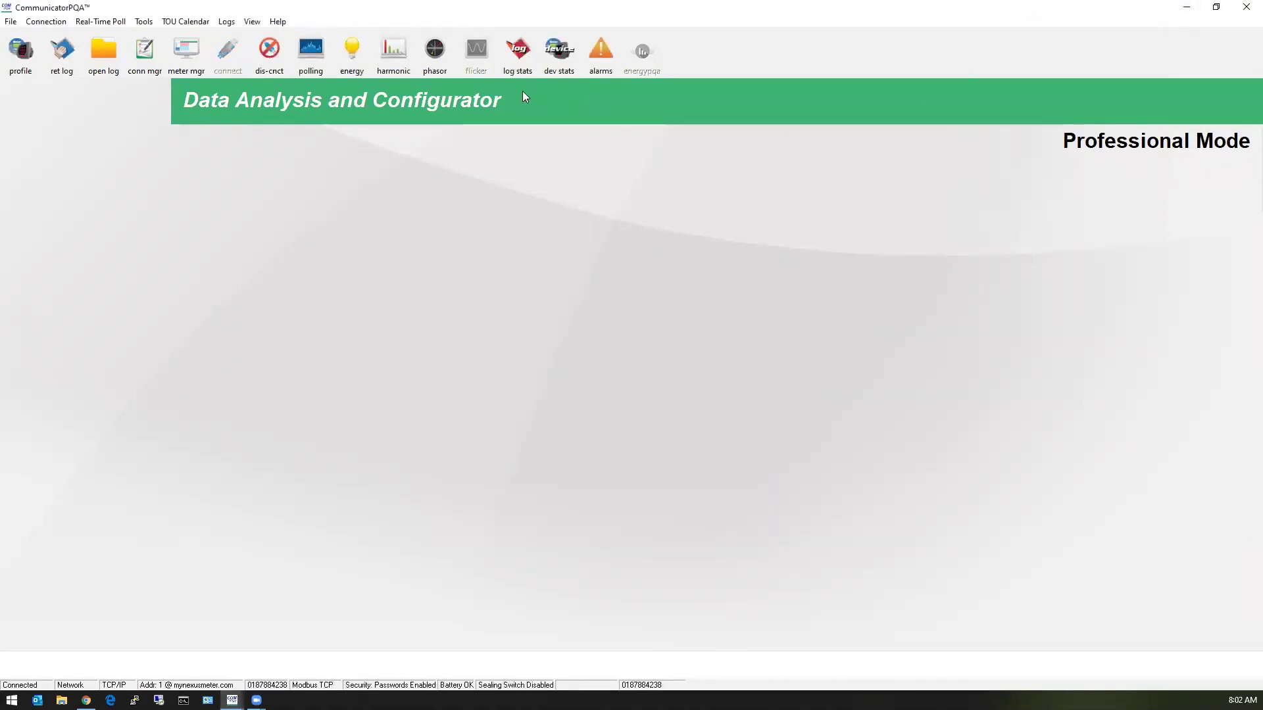
Try to view the connected meter's device status
click(552, 67)
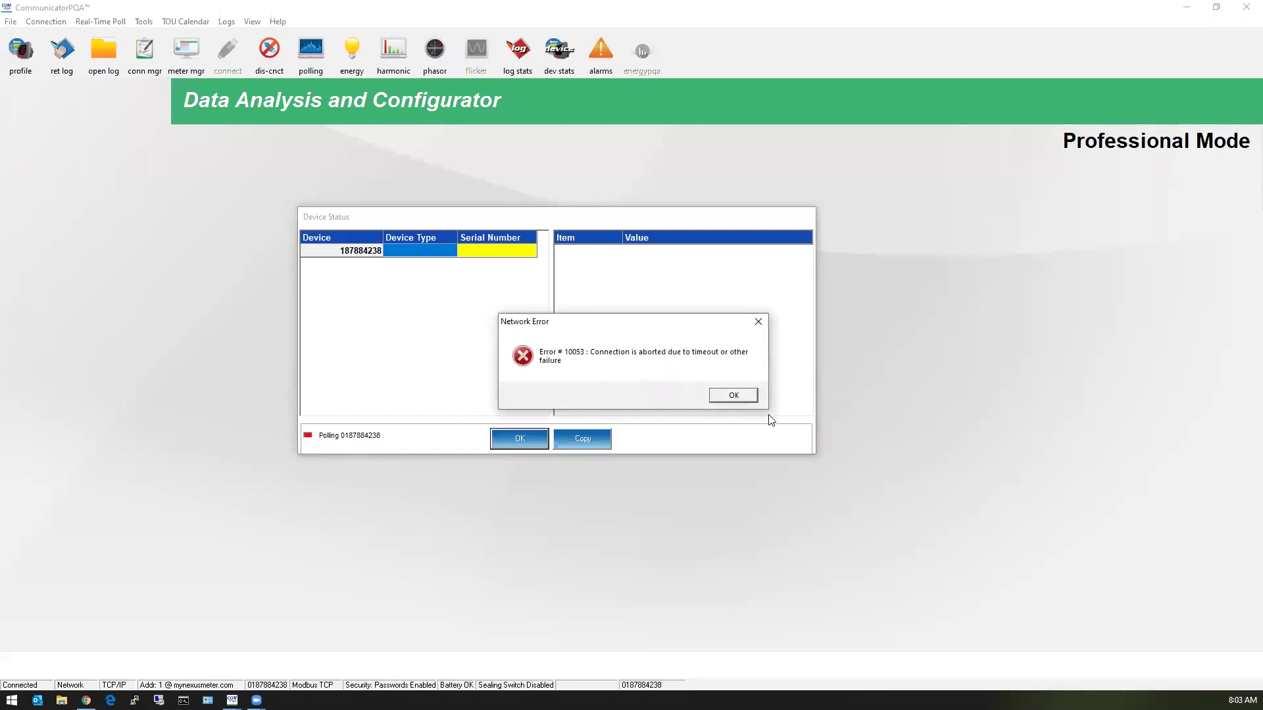
click(730, 393)
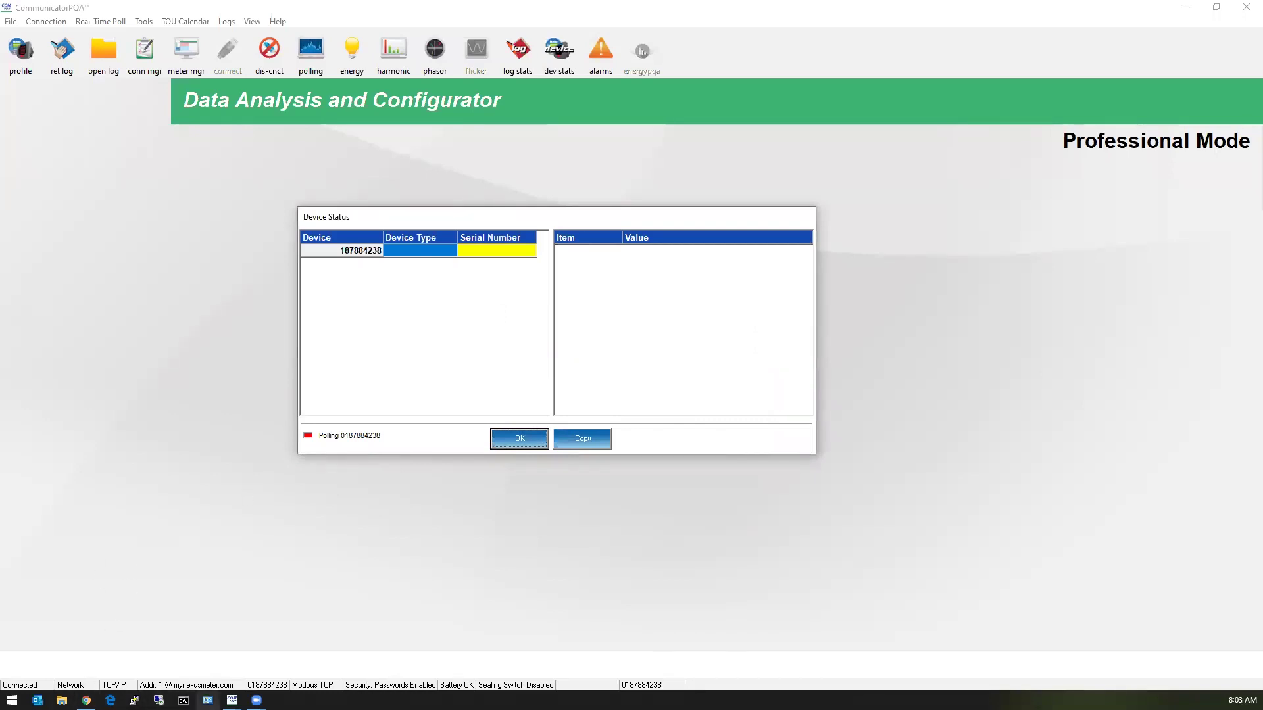
mouse_move(232, 701)
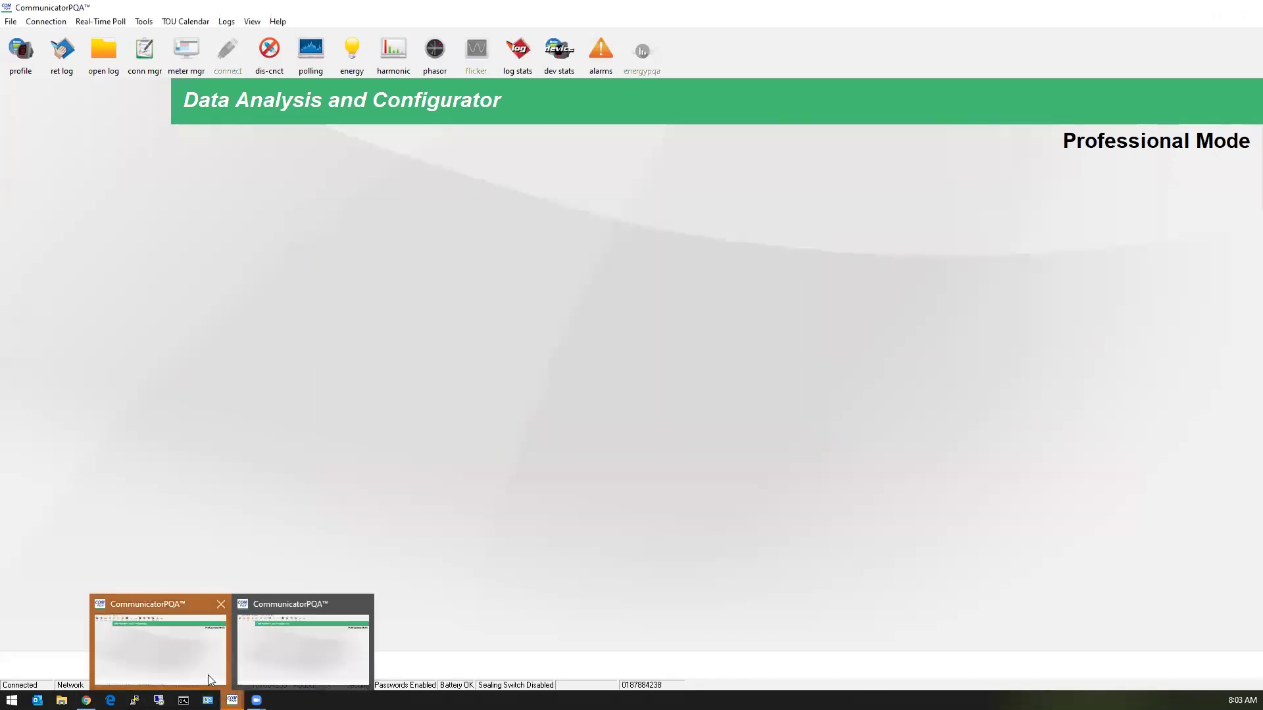
Disconnect and reconnect to mynexusmeter.com over the network on port 521, logging in with the username and password
click(278, 70)
click(228, 61)
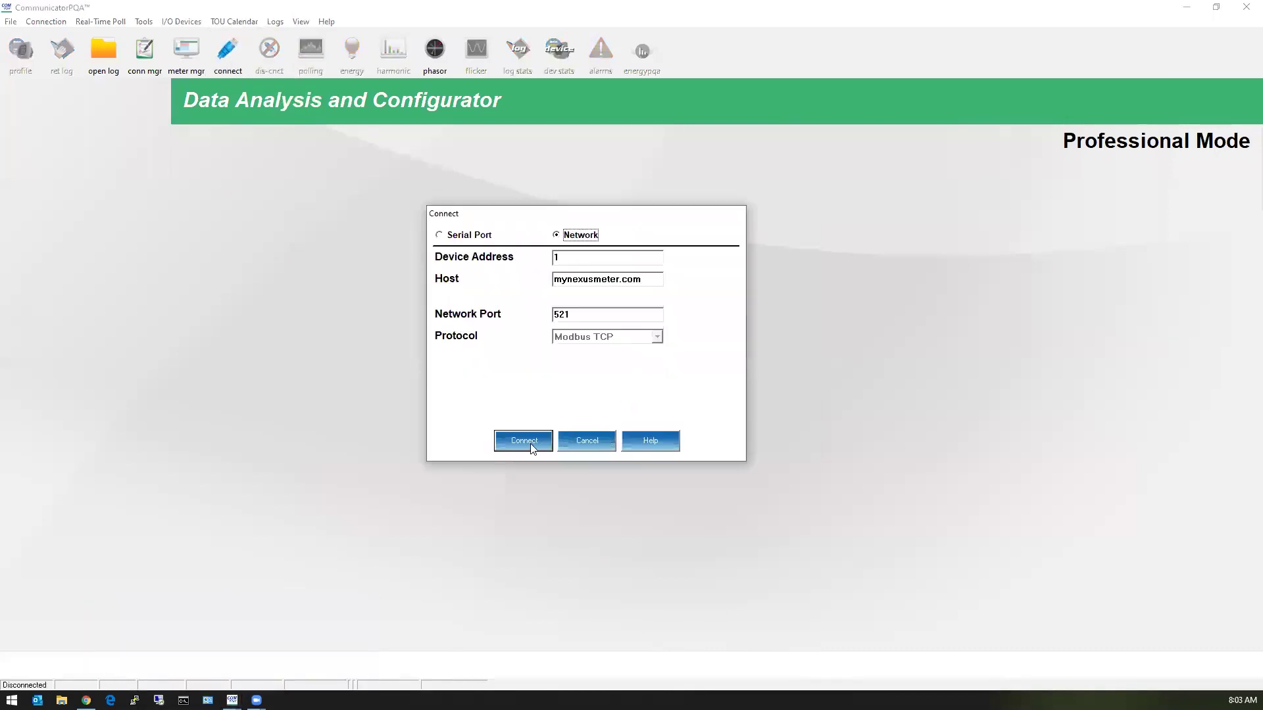
click(527, 447)
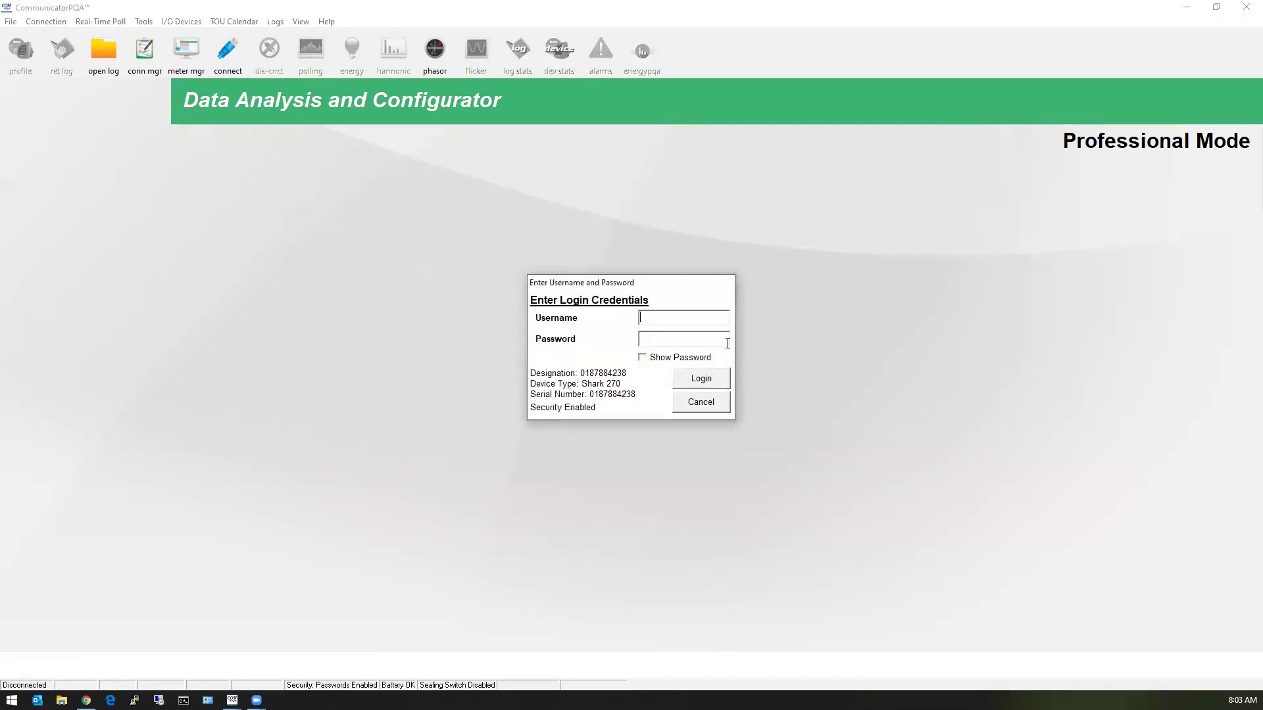
text(re)
text(***)
key(Return)
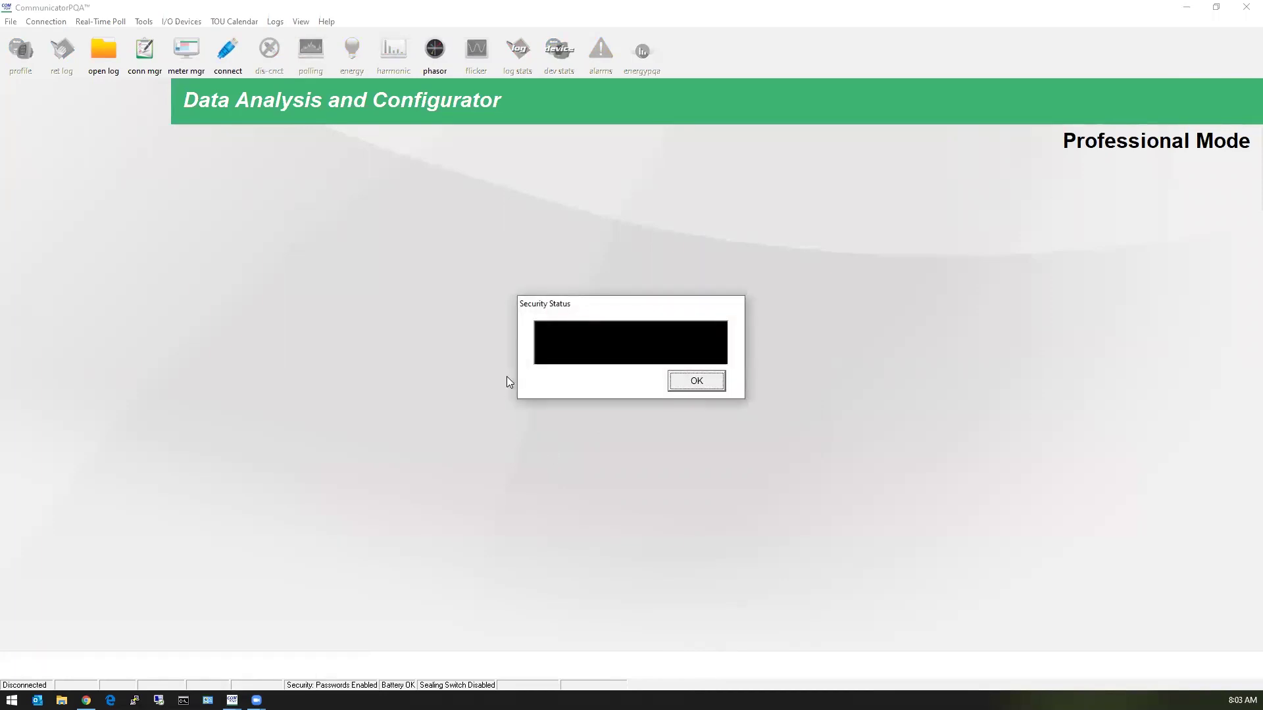
click(710, 382)
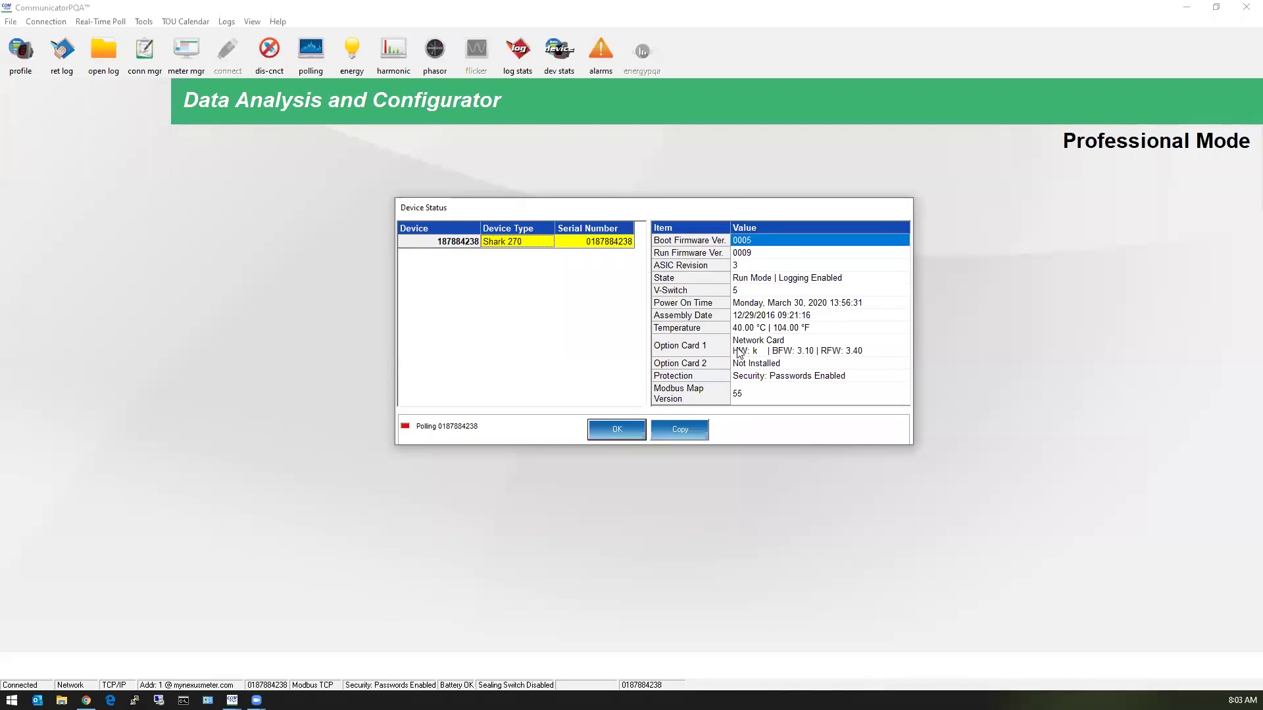
Review the meter's device status and its real-time polling readings, switching the displayed waveform to I A
click(613, 431)
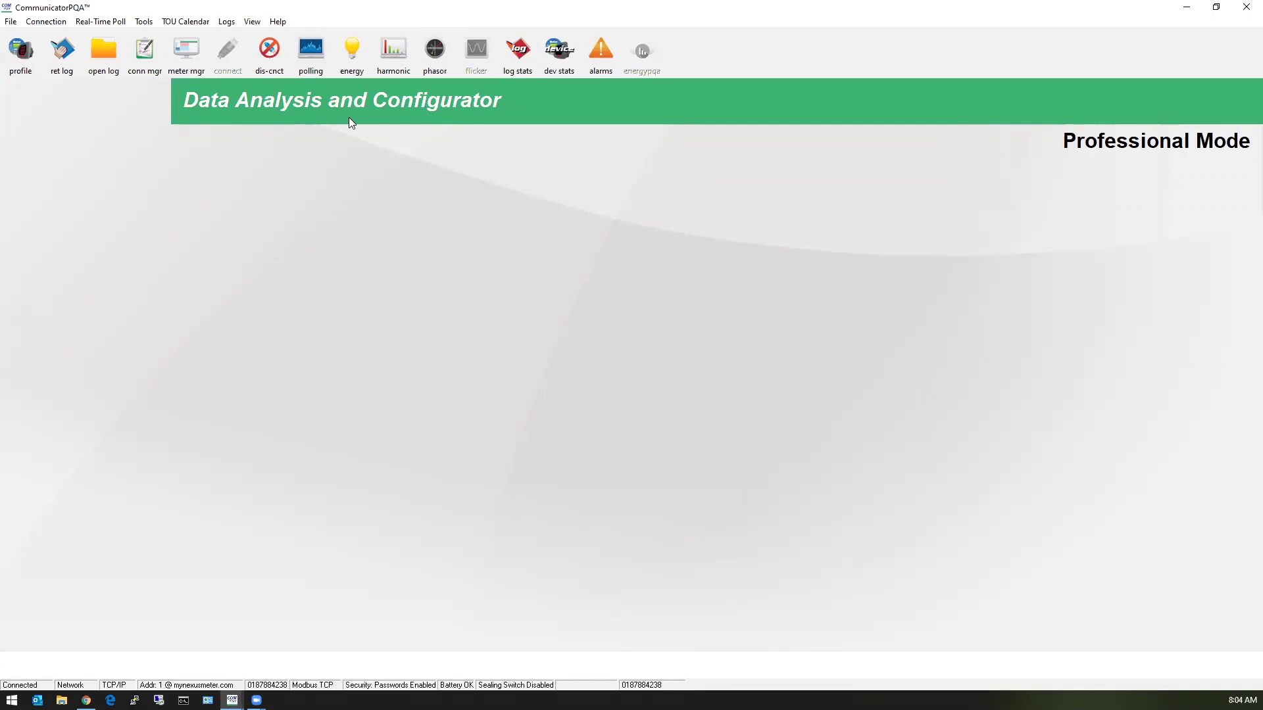
click(311, 74)
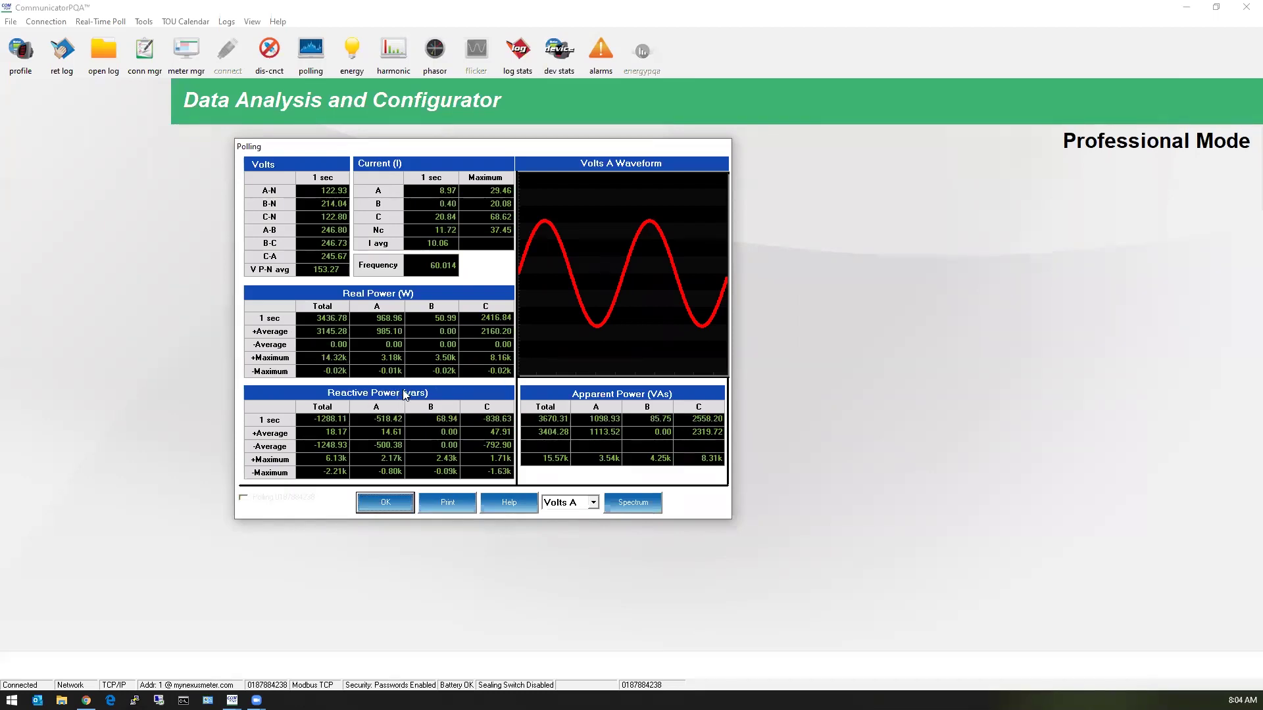
click(592, 503)
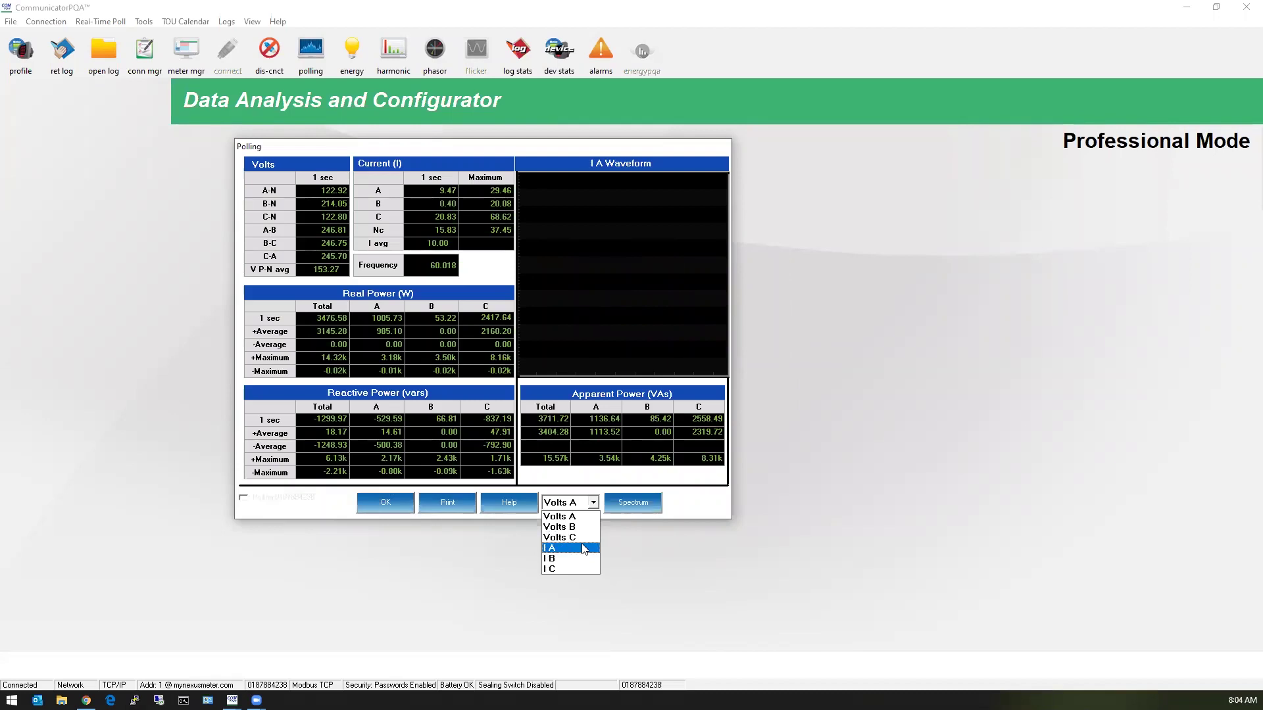
click(584, 548)
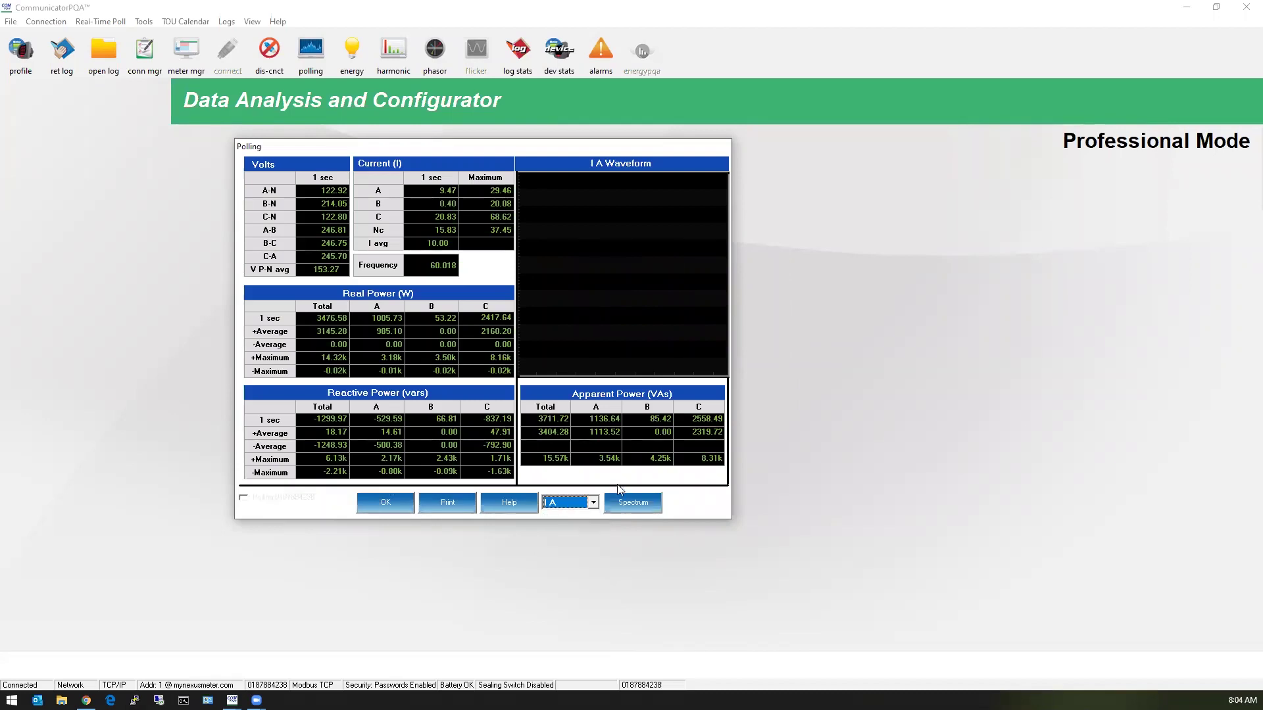
click(376, 504)
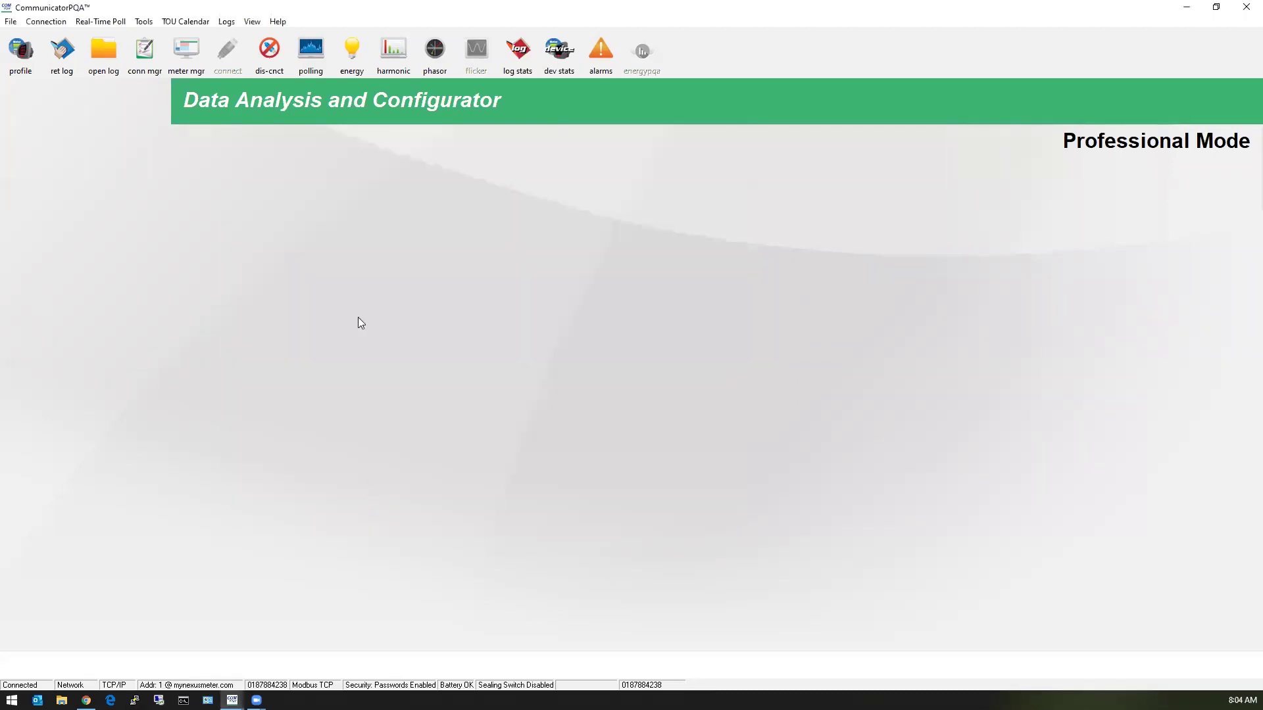
Review the meter's energy readings: quadrant energy, cumulative demand, I & V Squared T, energy, uncompensated energy and Q Hours
click(349, 64)
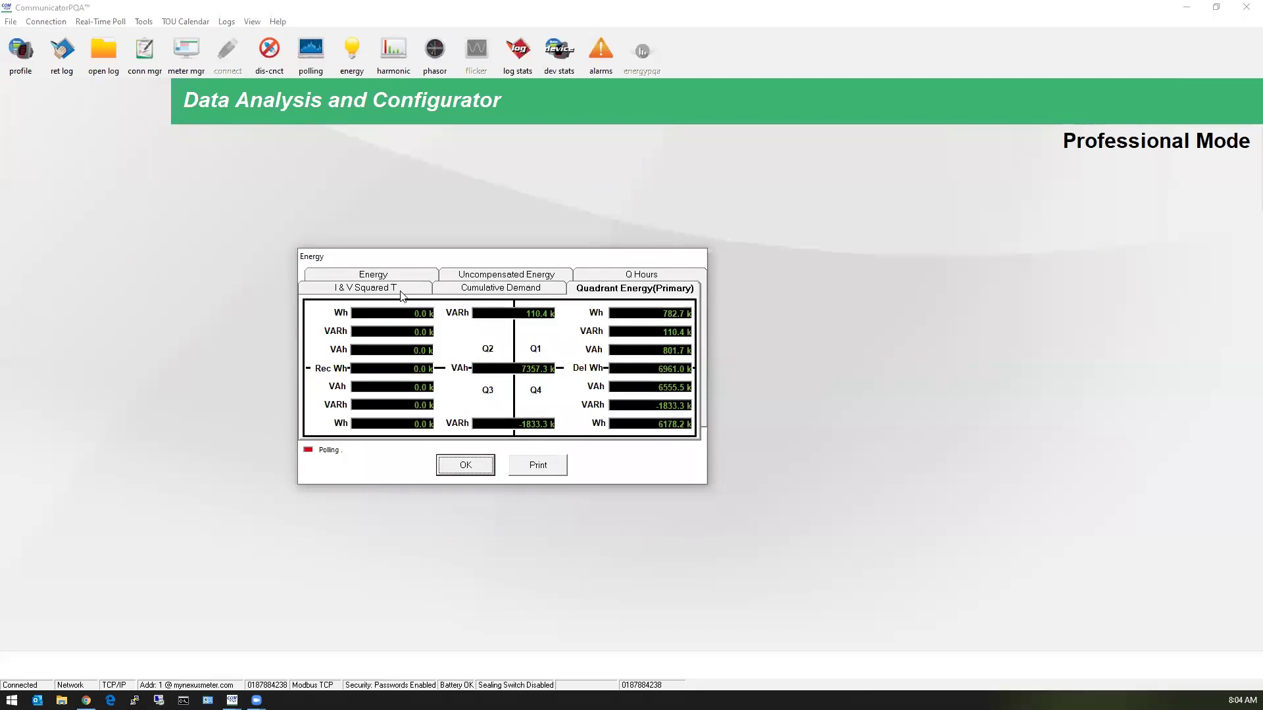
click(447, 287)
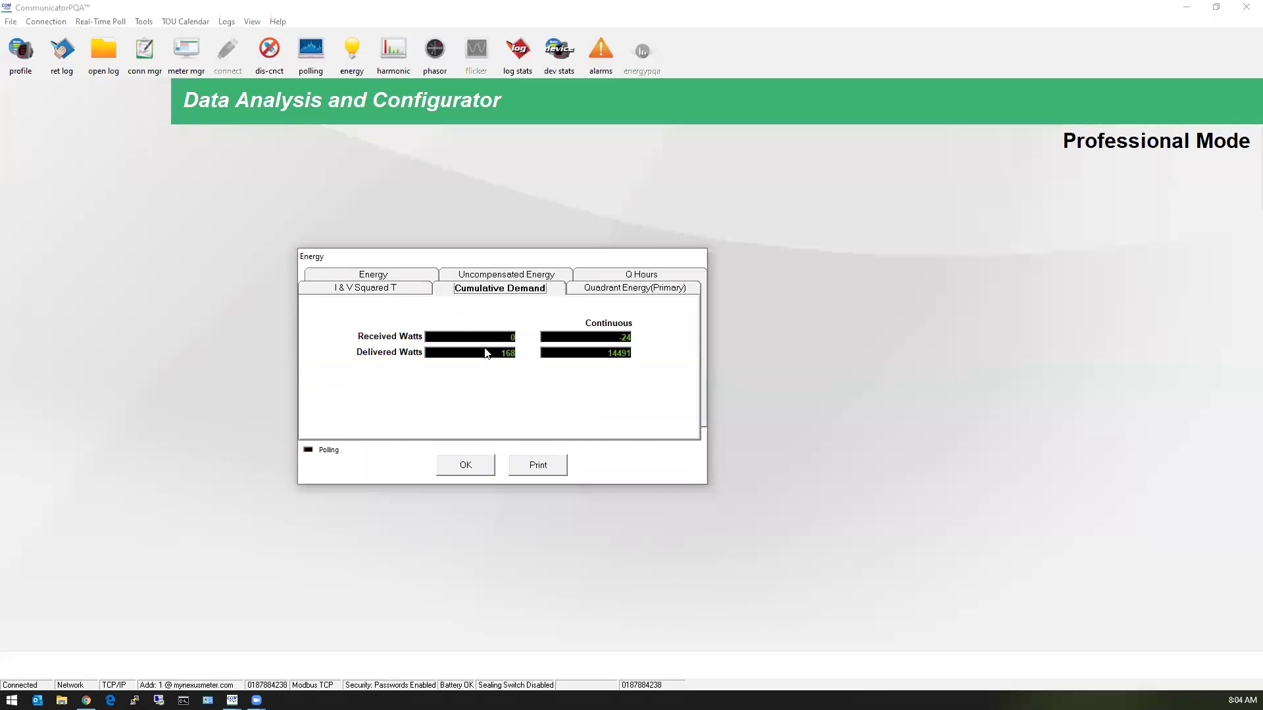
click(390, 290)
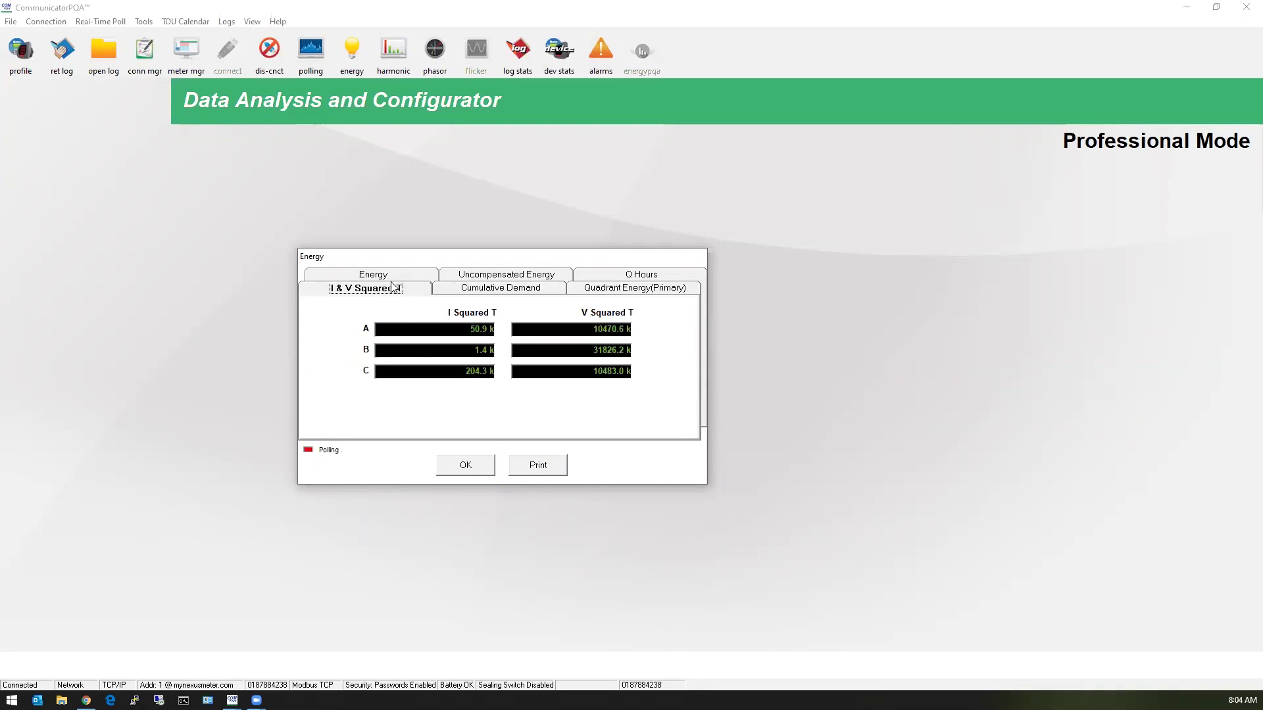
click(387, 277)
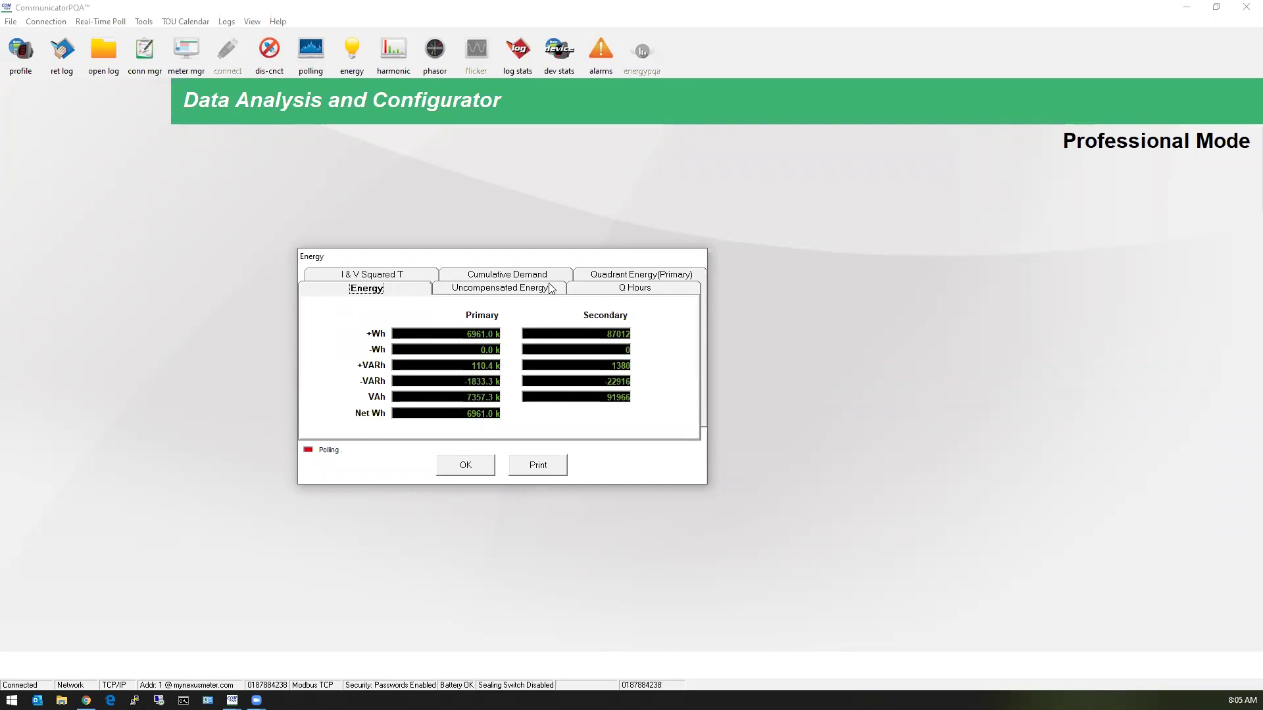
click(524, 290)
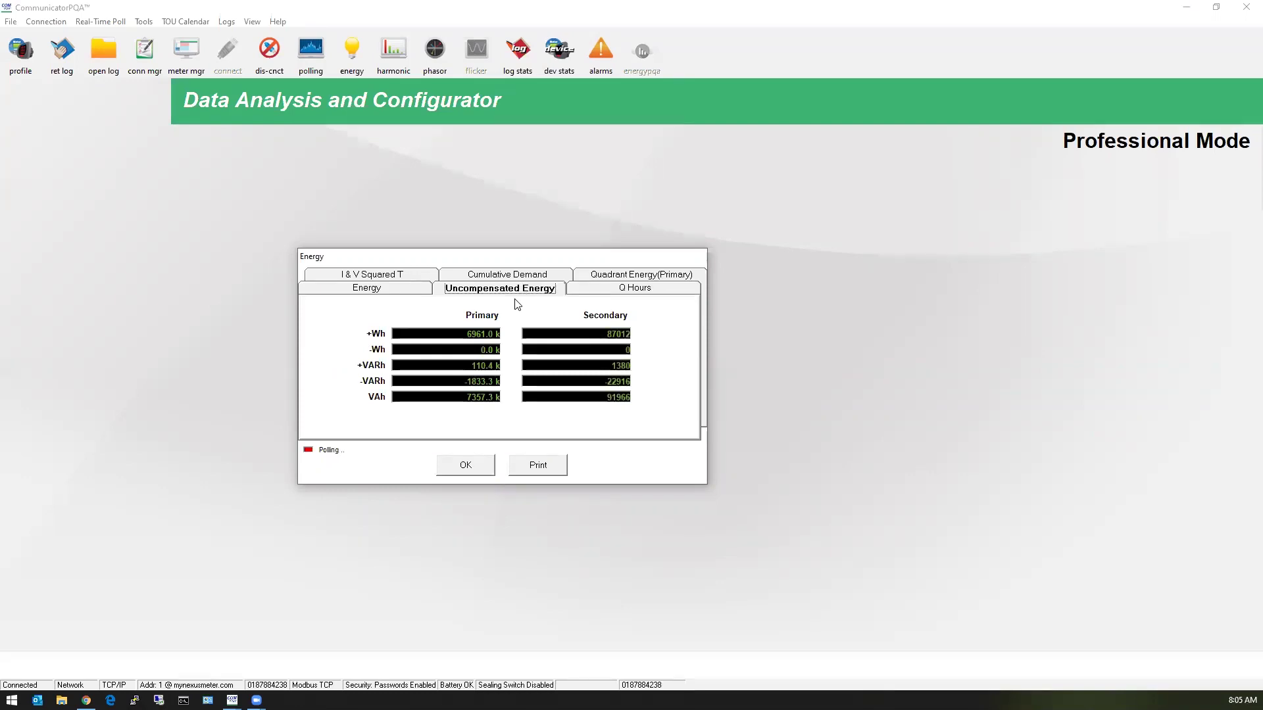
click(657, 290)
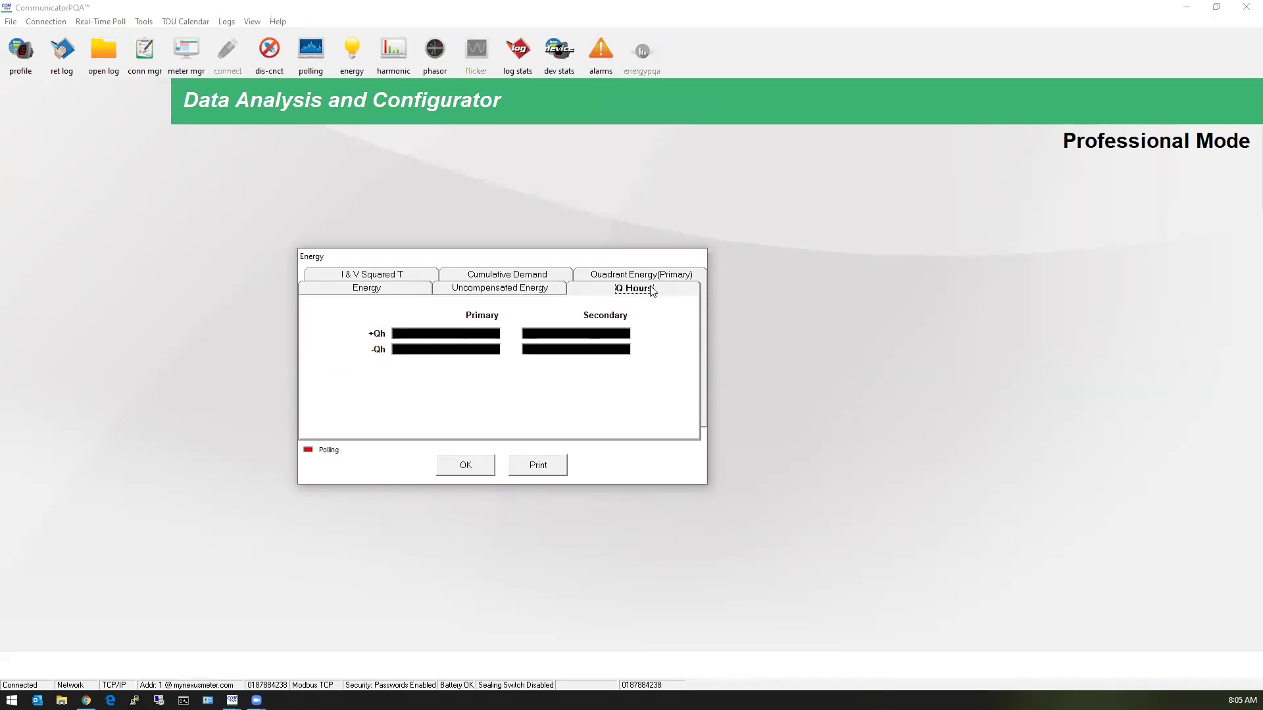
click(466, 465)
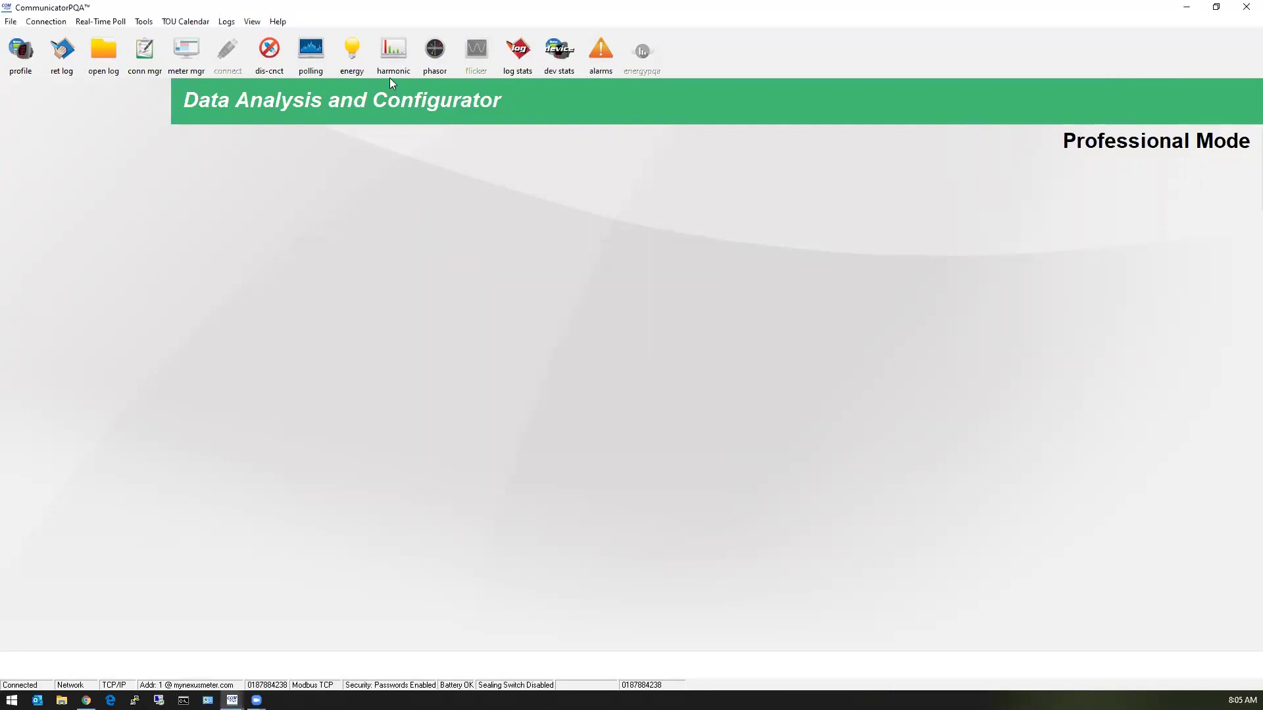
Open the harmonics readings and display the Volts A channel as a waveform
click(398, 64)
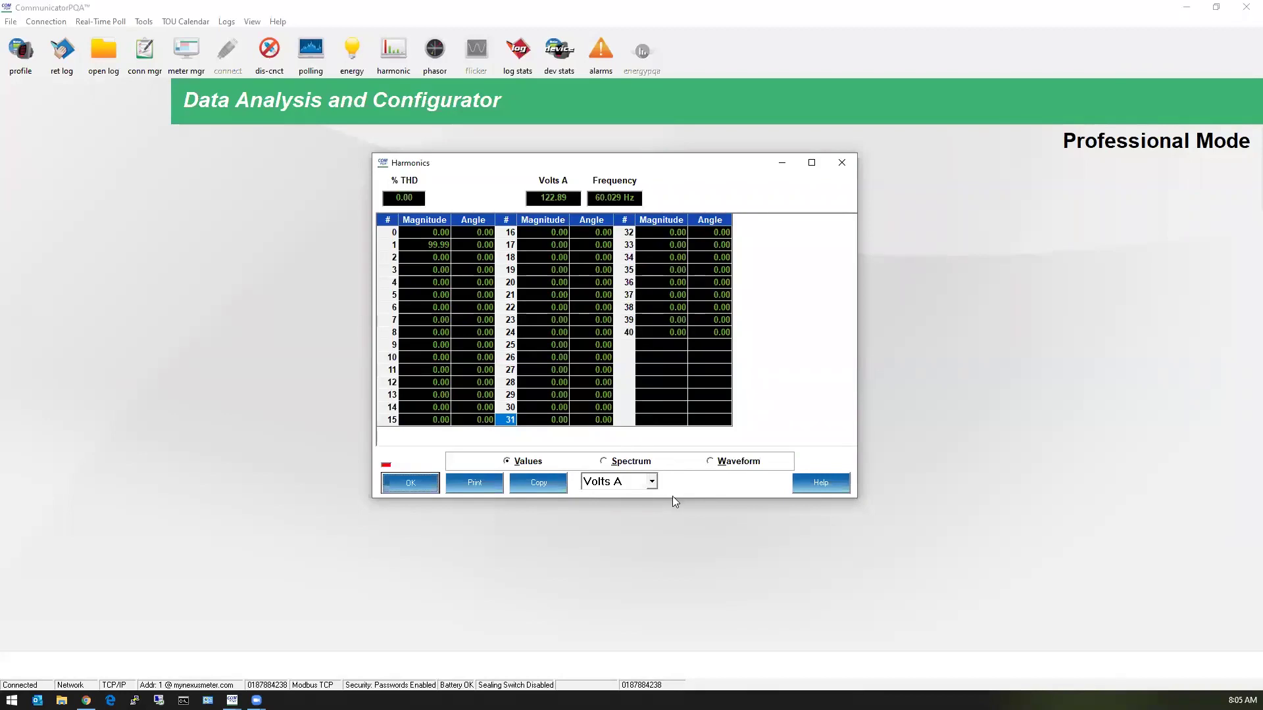
click(651, 481)
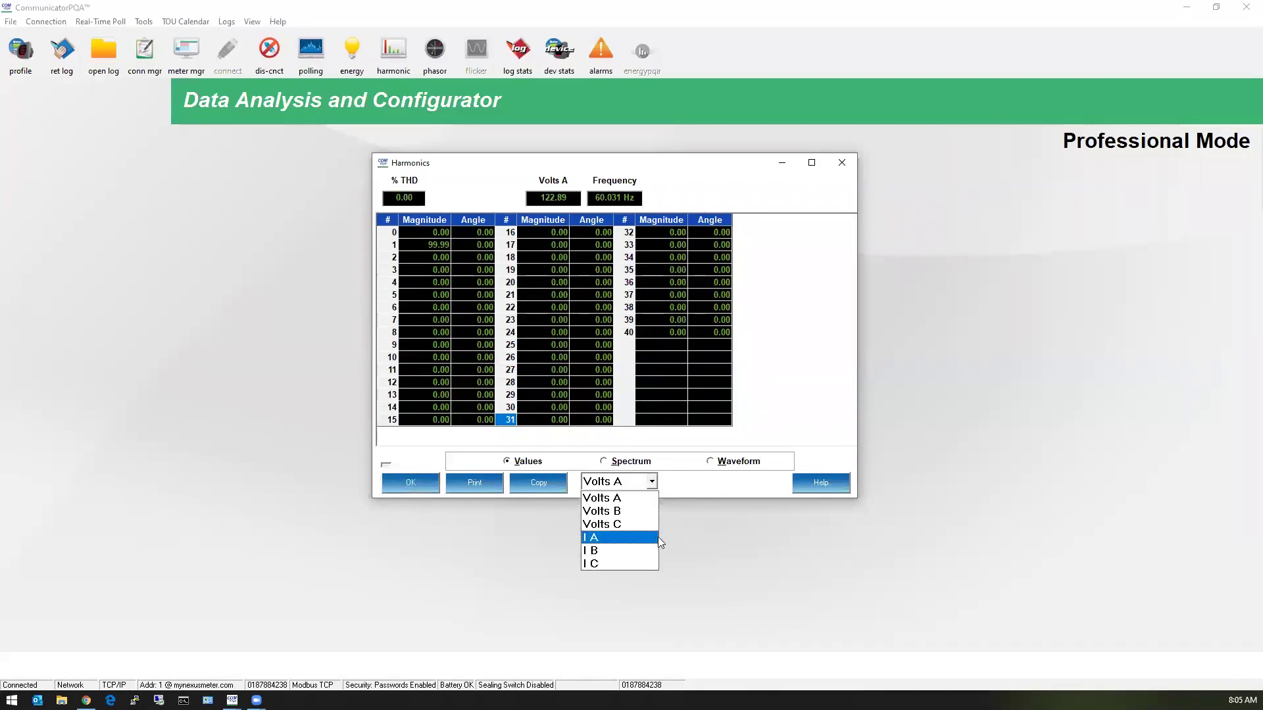
click(690, 485)
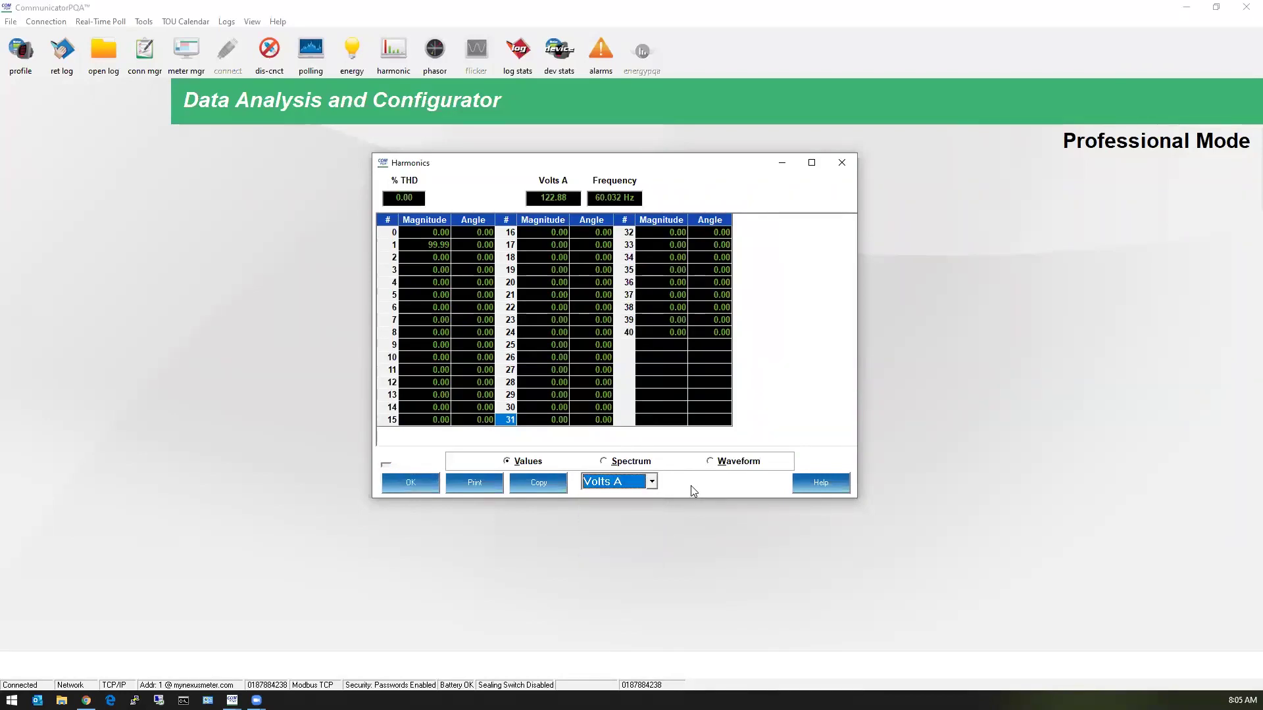
click(713, 462)
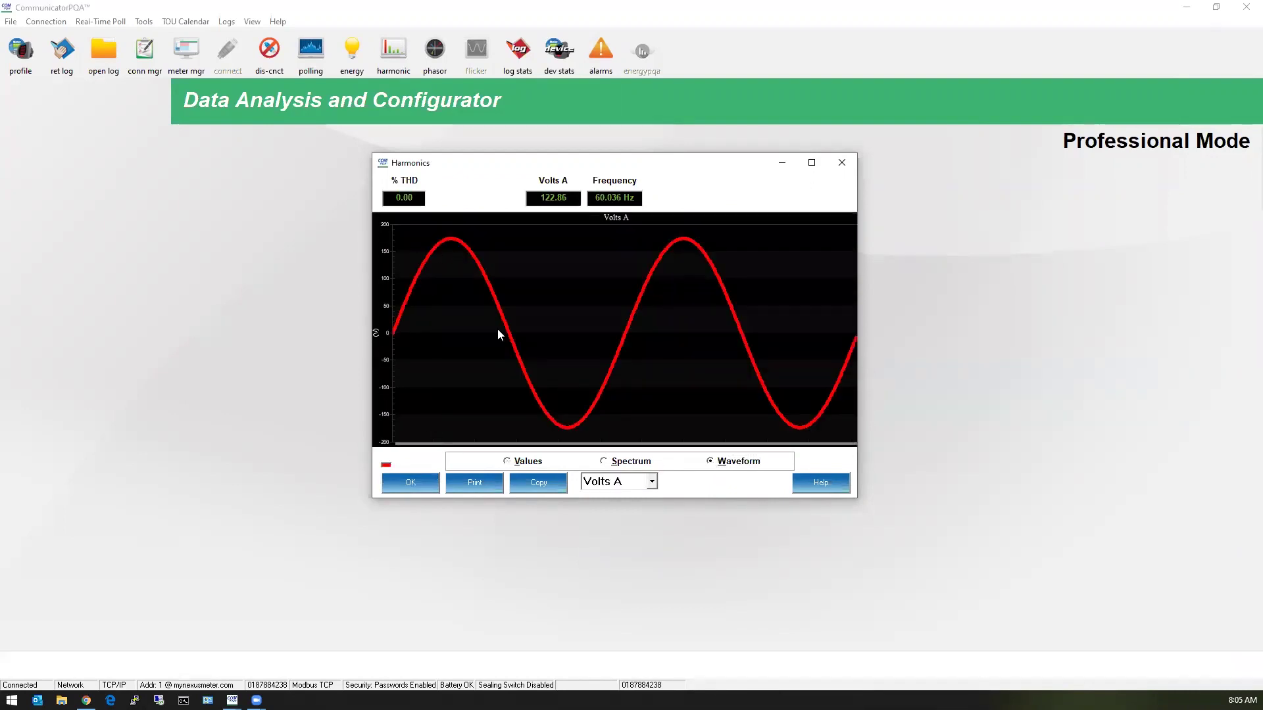
View the Volts A harmonics as a spectrum and as values, and check the phasor diagram
click(627, 463)
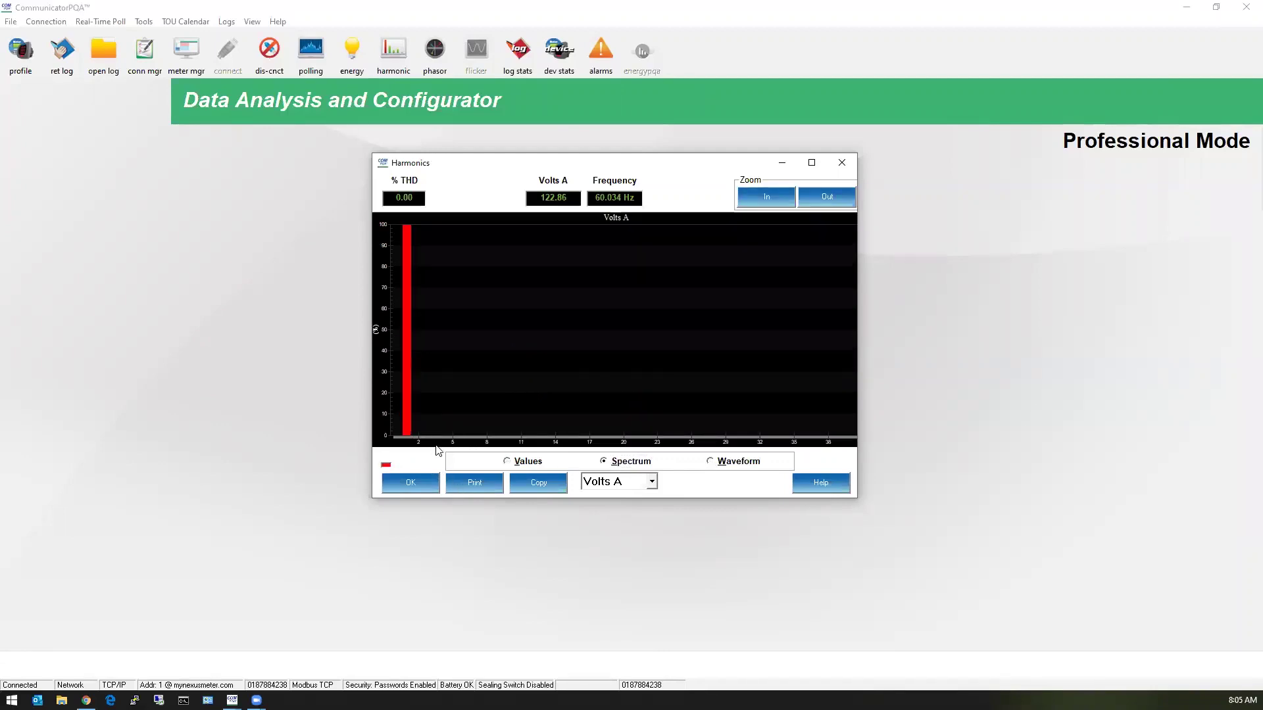
click(512, 466)
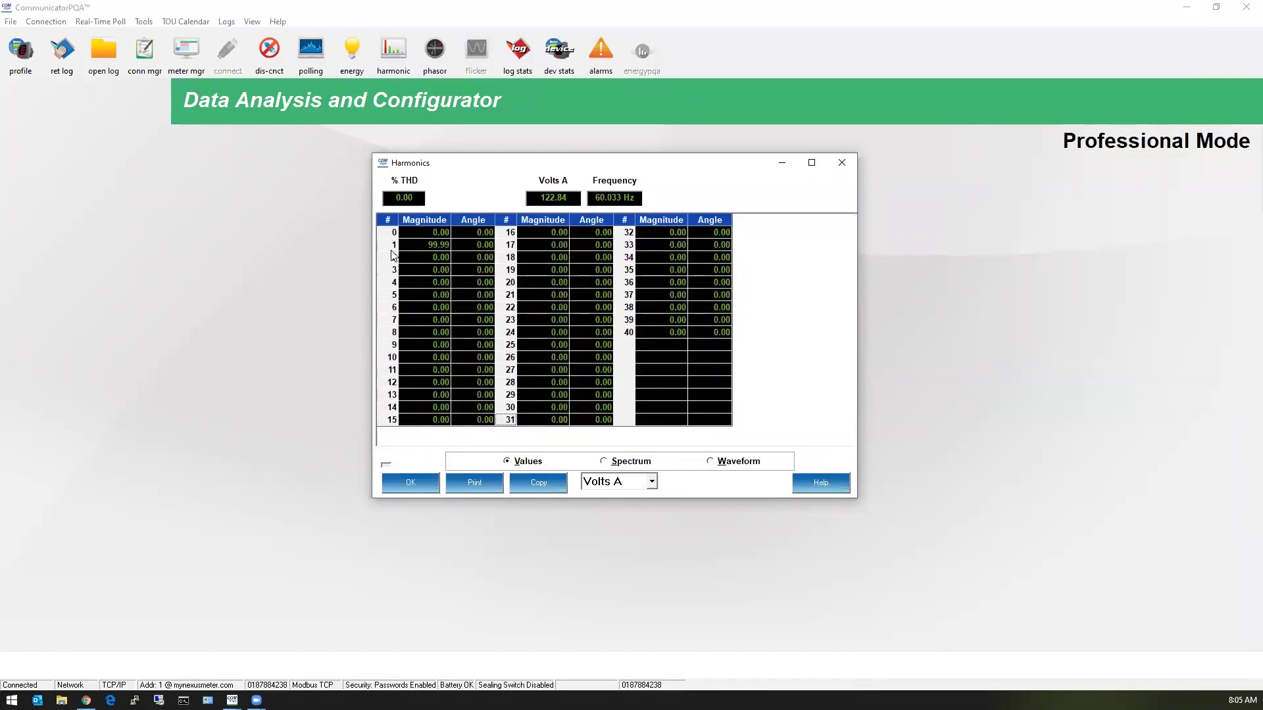
click(414, 486)
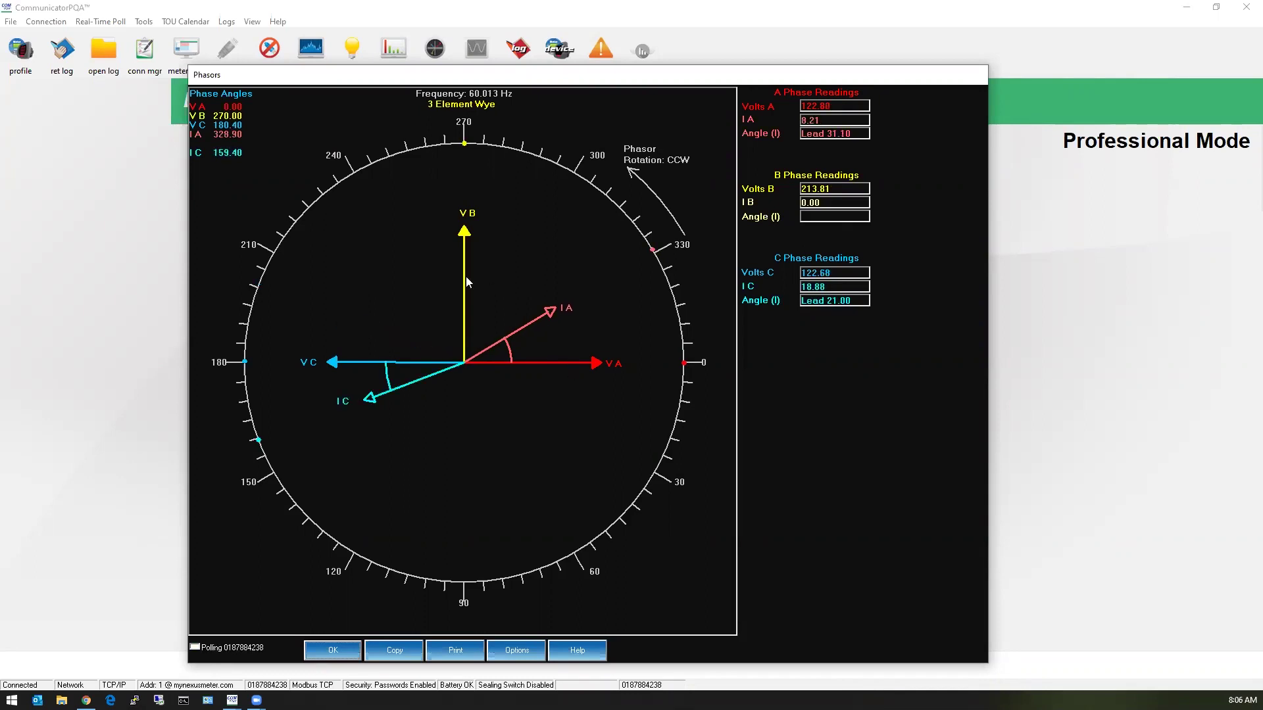
click(324, 648)
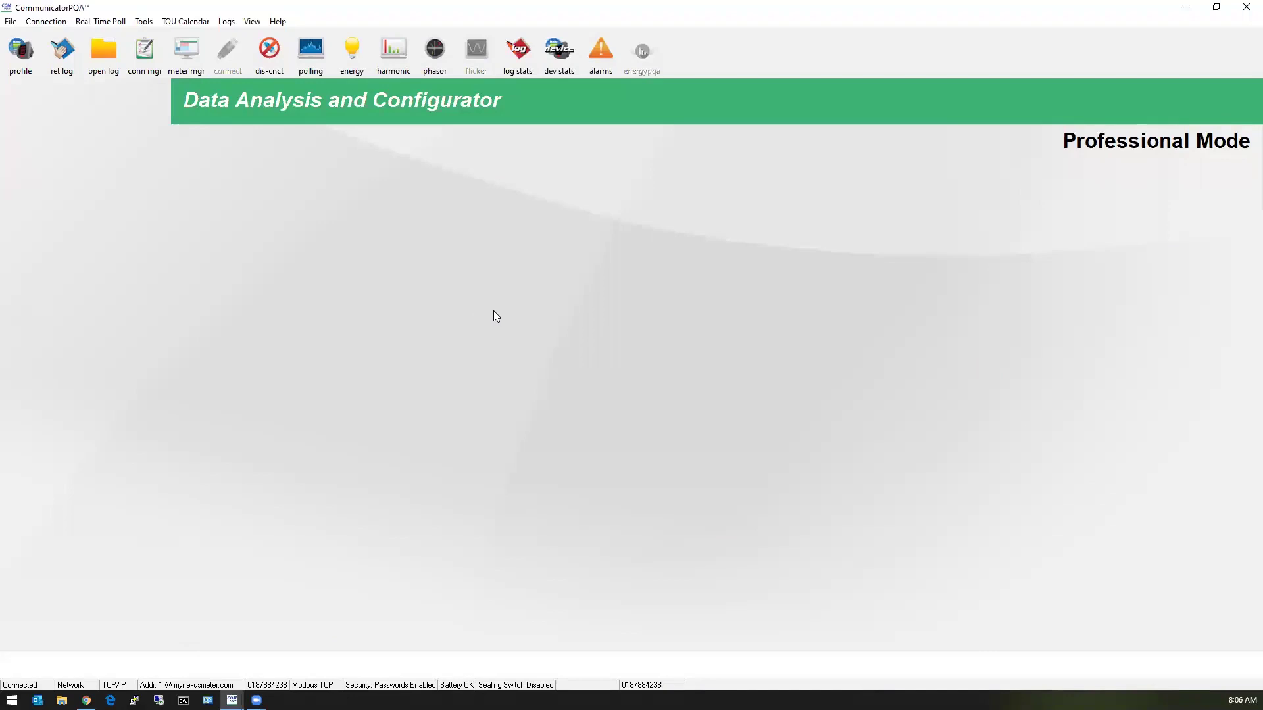
View the meter's instantaneous polling readings and close them
click(115, 22)
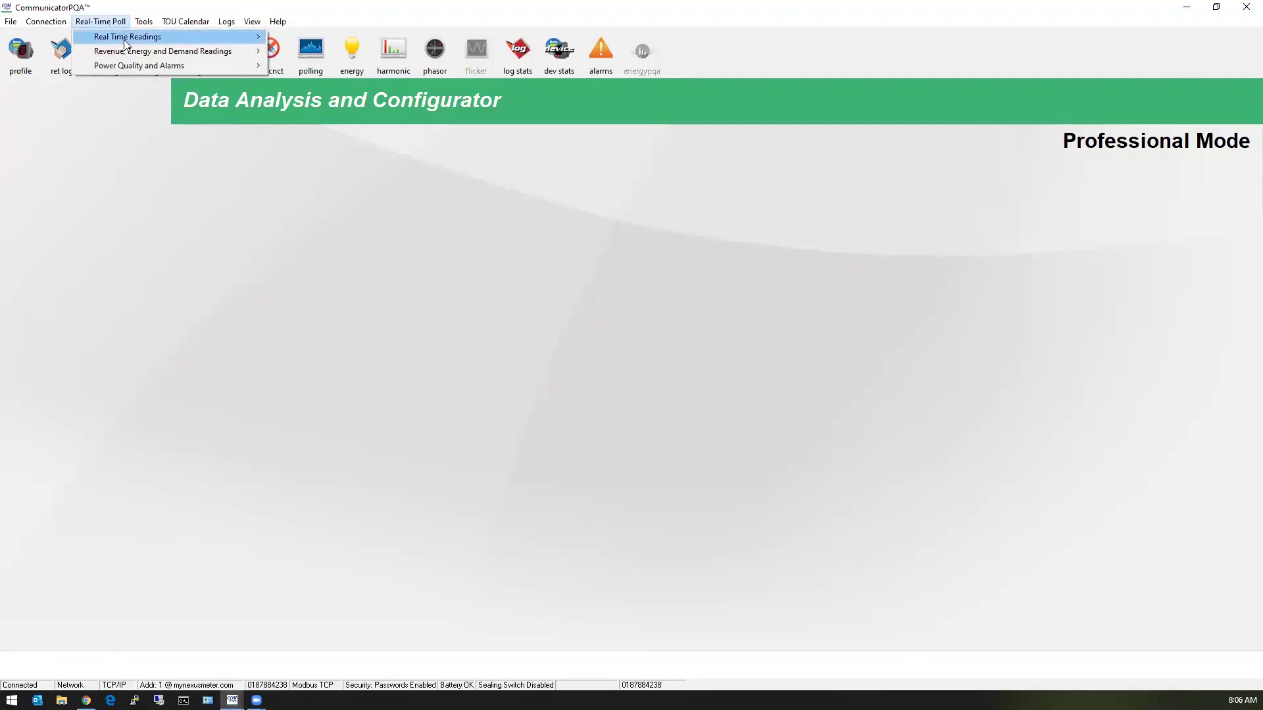
mouse_move(123, 39)
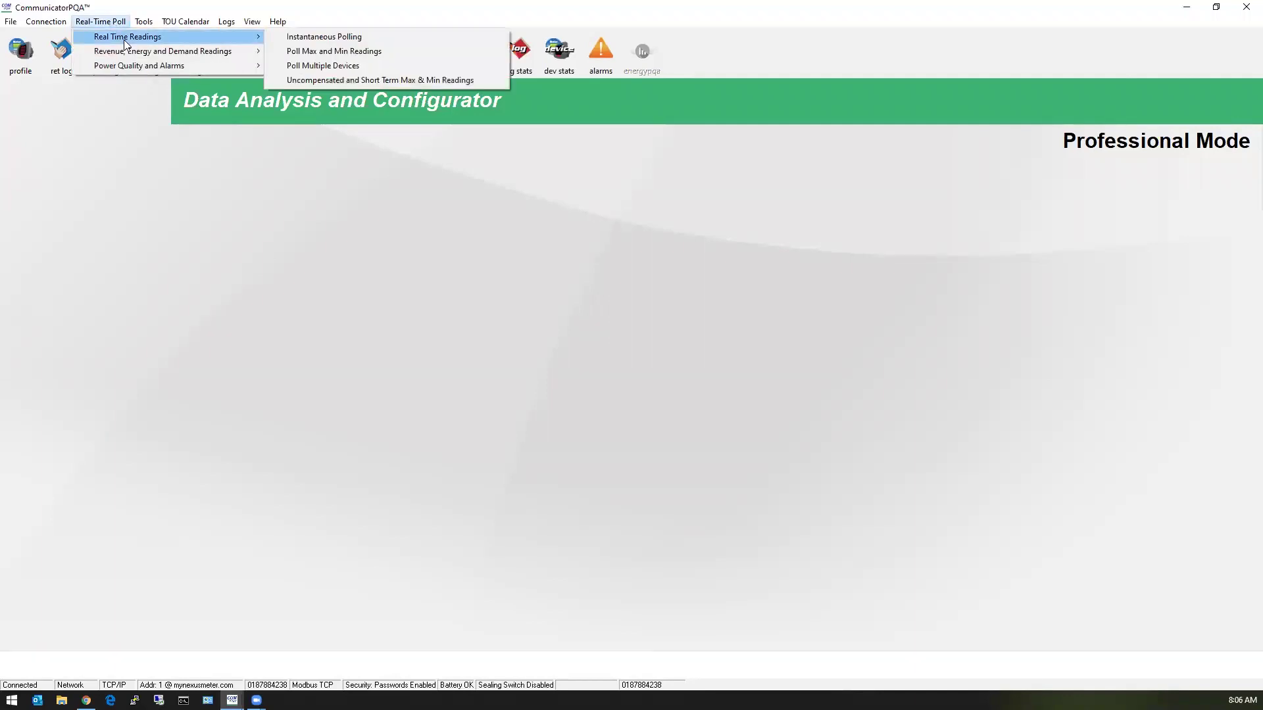
click(299, 39)
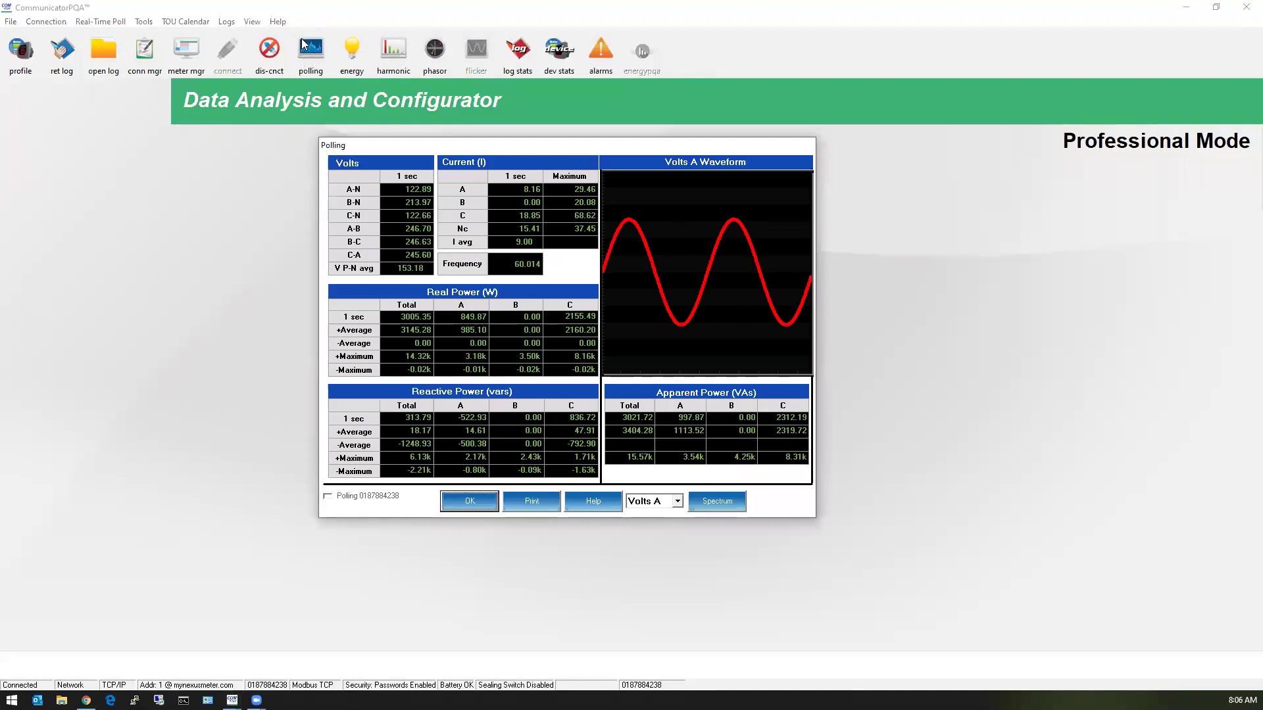
click(481, 504)
Look over the available real-time and revenue reading types, and view the average demand readings
click(100, 24)
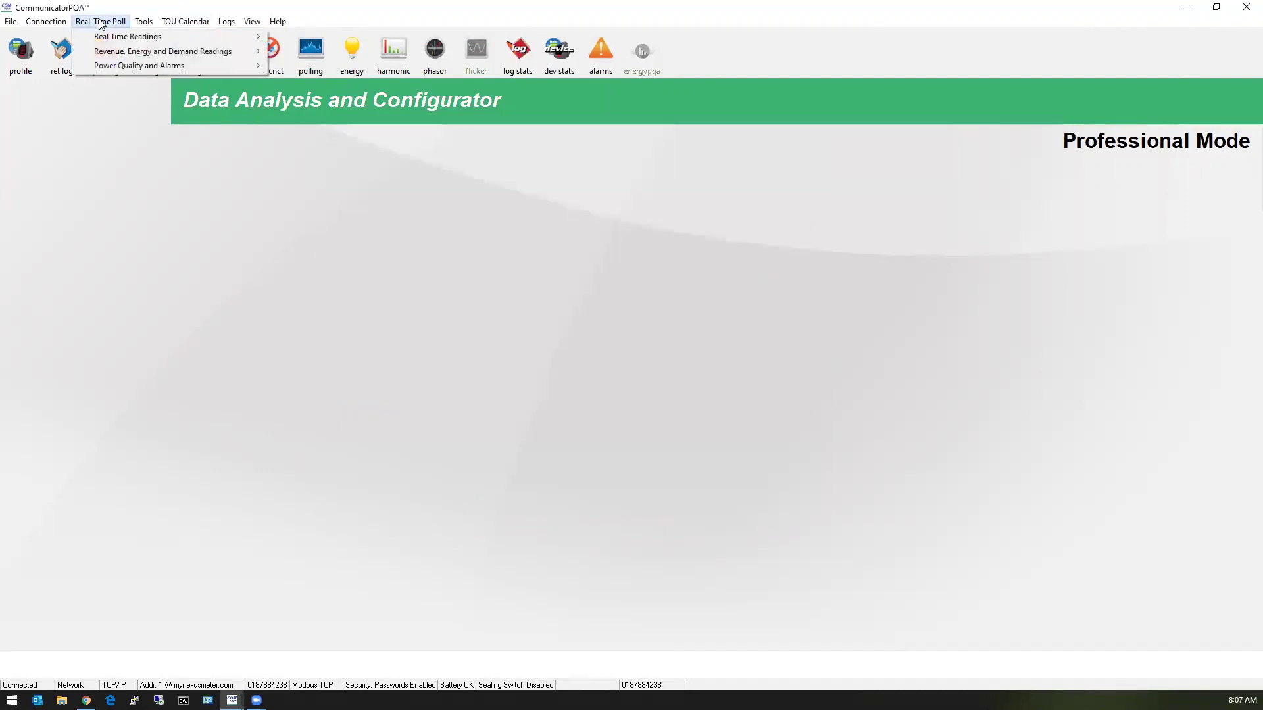
mouse_move(115, 37)
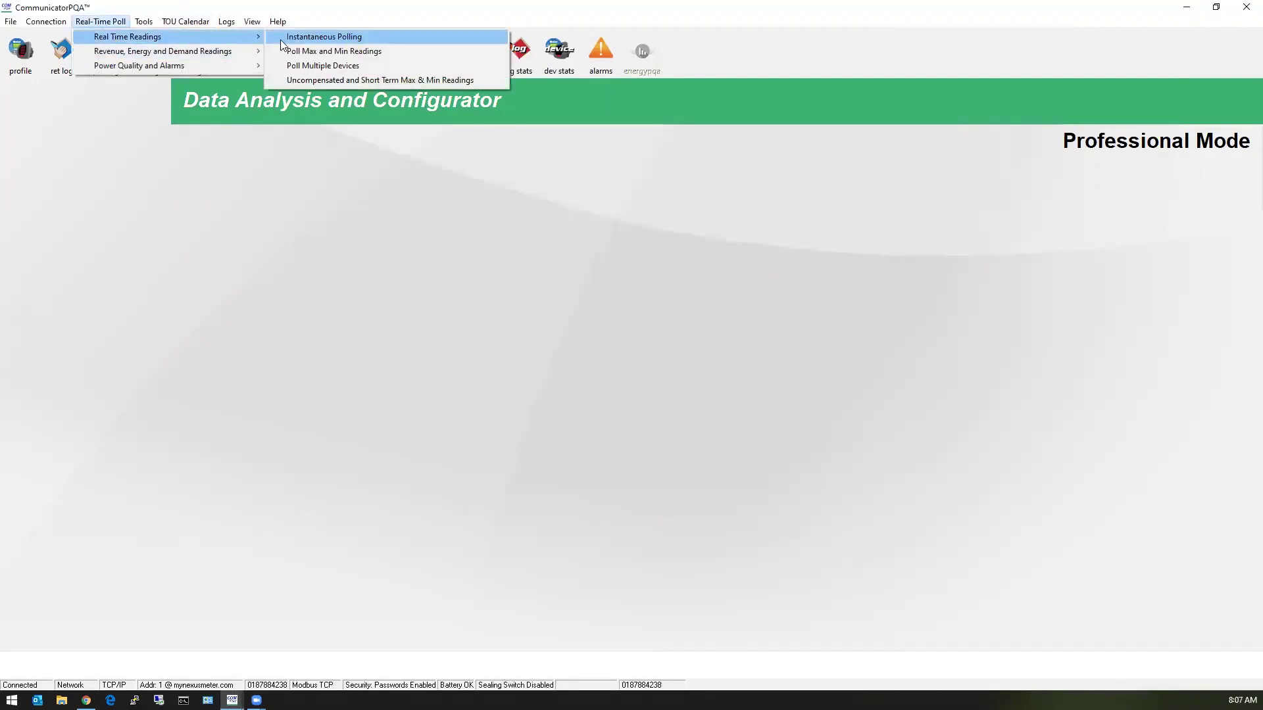
mouse_move(253, 51)
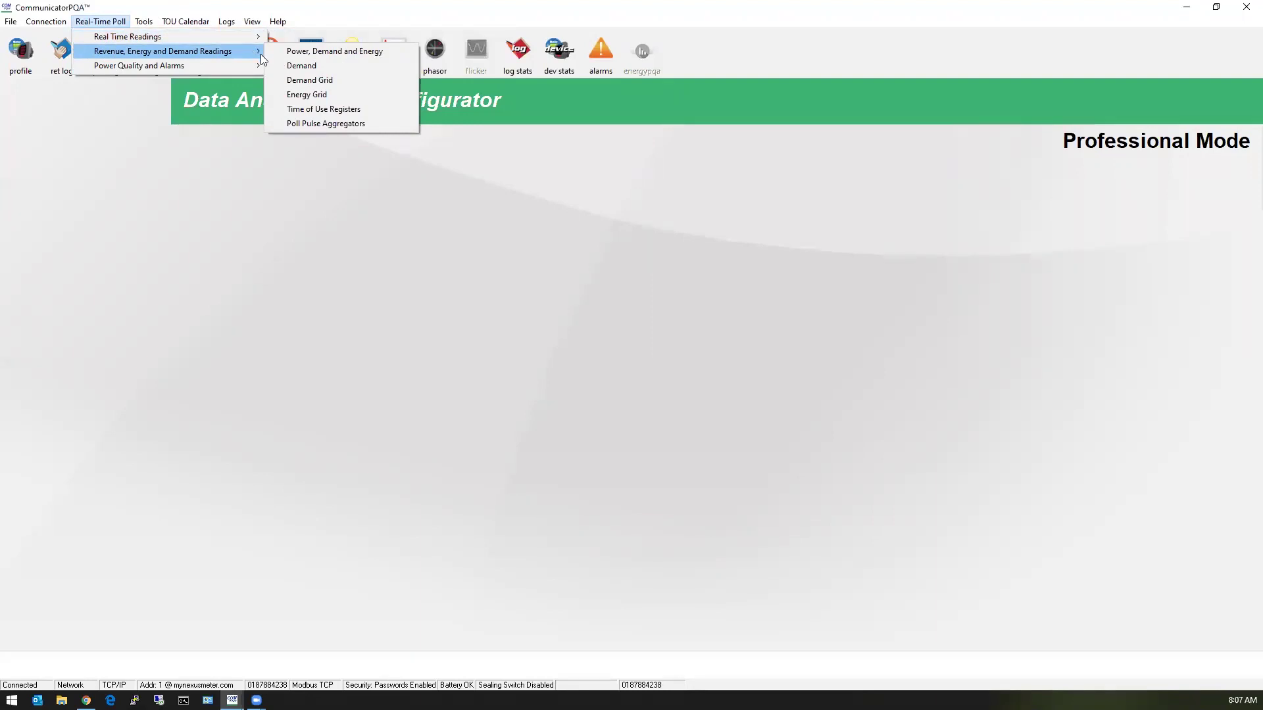
click(310, 67)
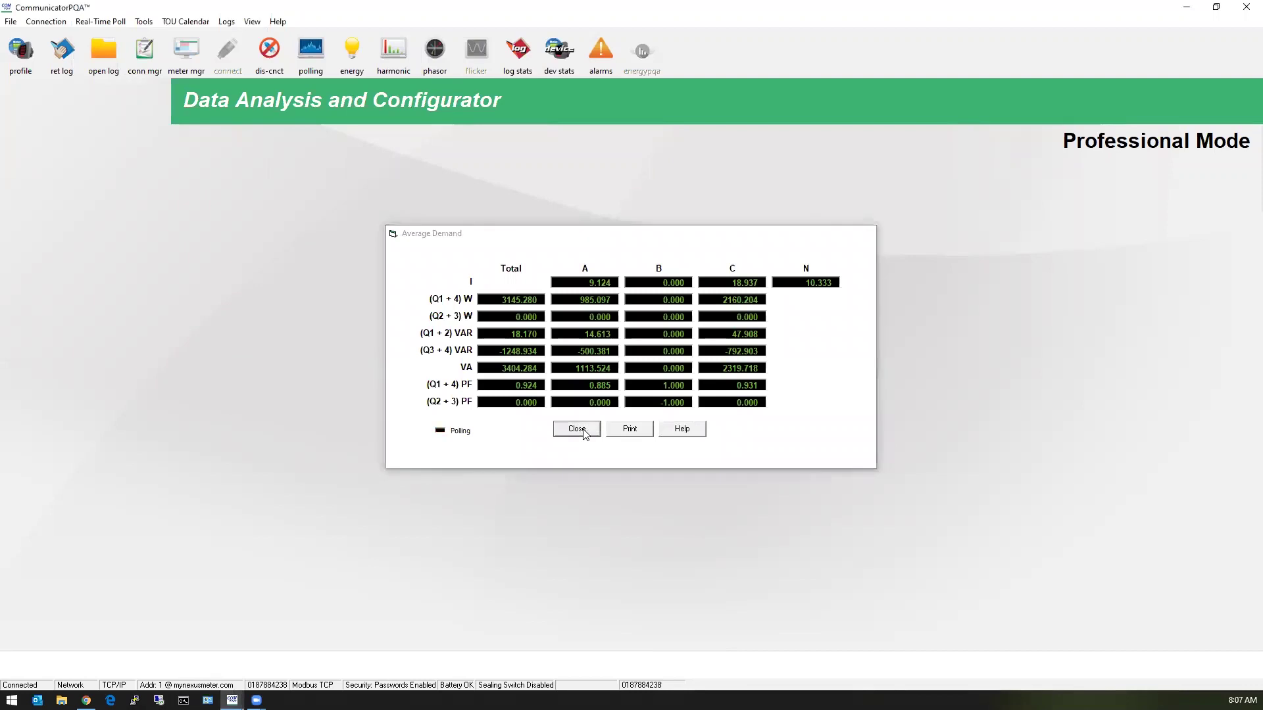
click(577, 429)
View the meter's limits, checking the status and set points of each reading
click(121, 22)
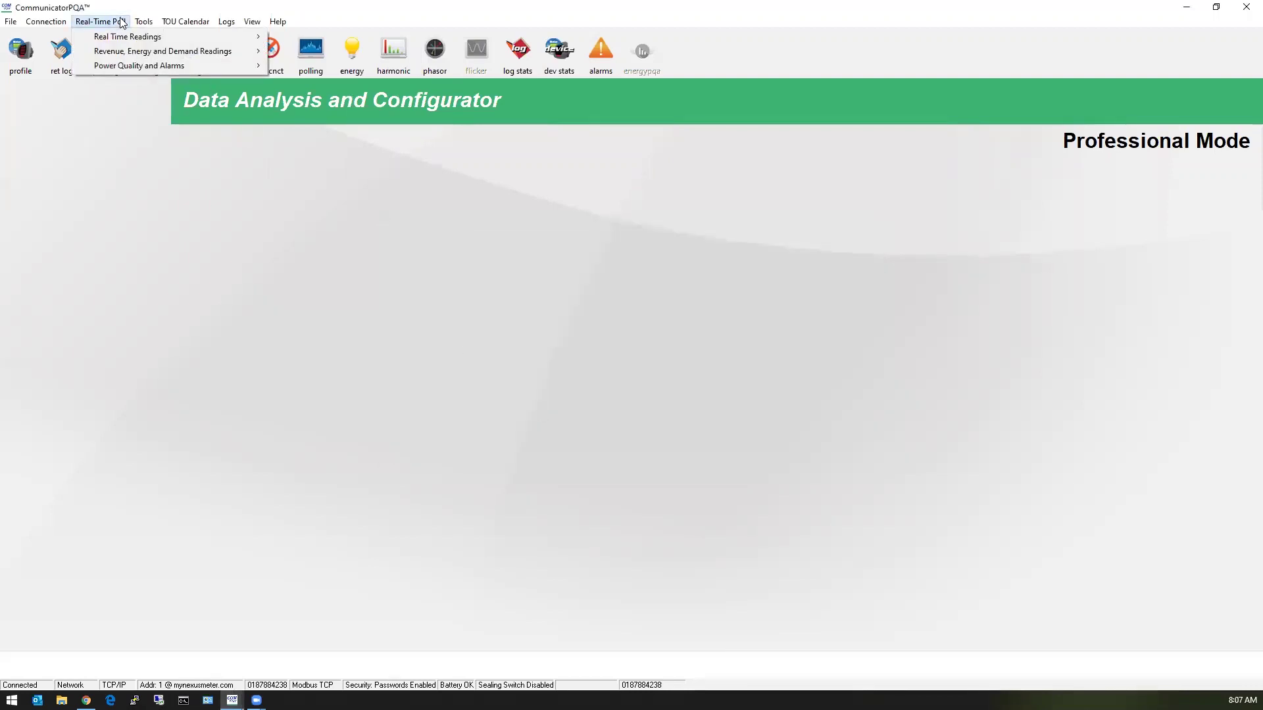
mouse_move(122, 67)
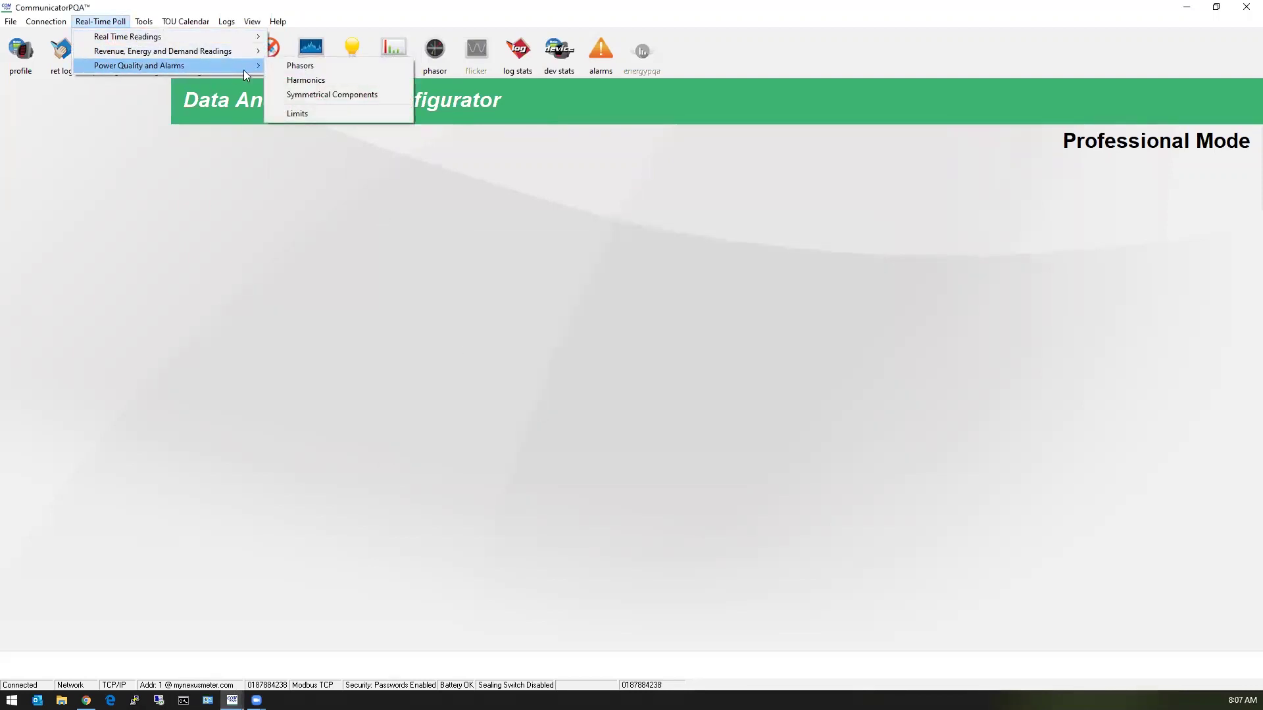
click(317, 115)
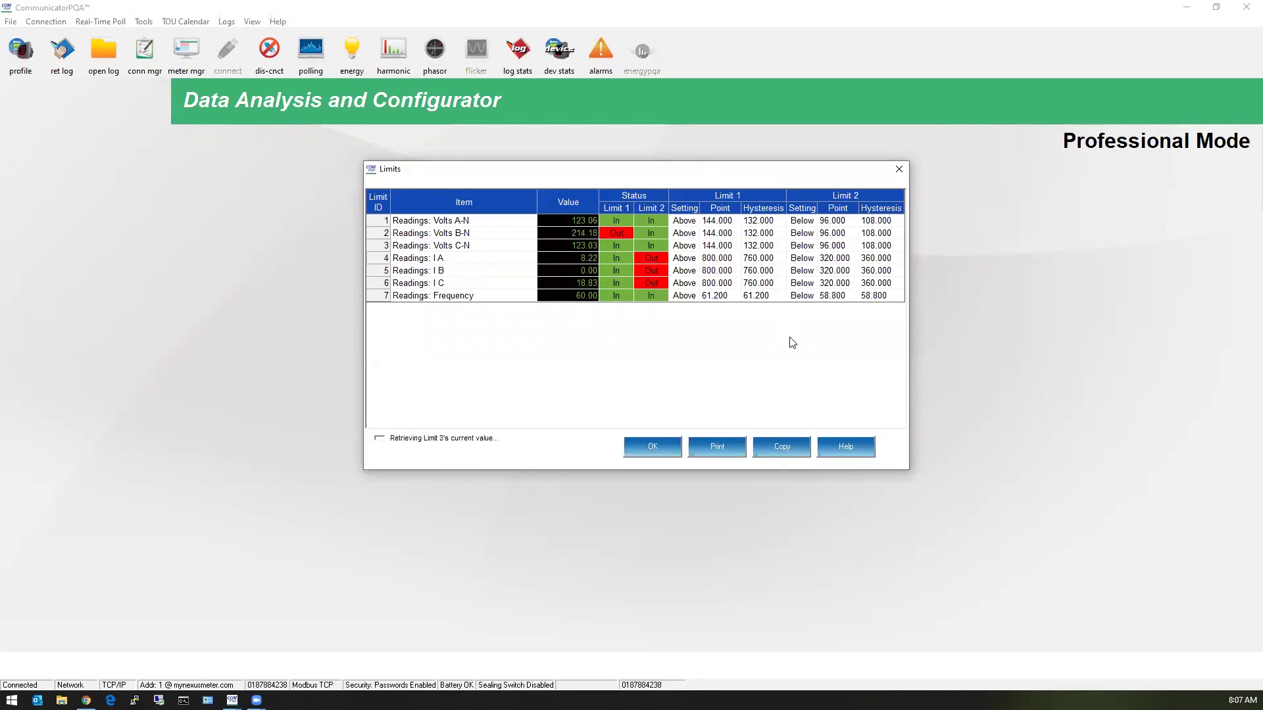
click(659, 450)
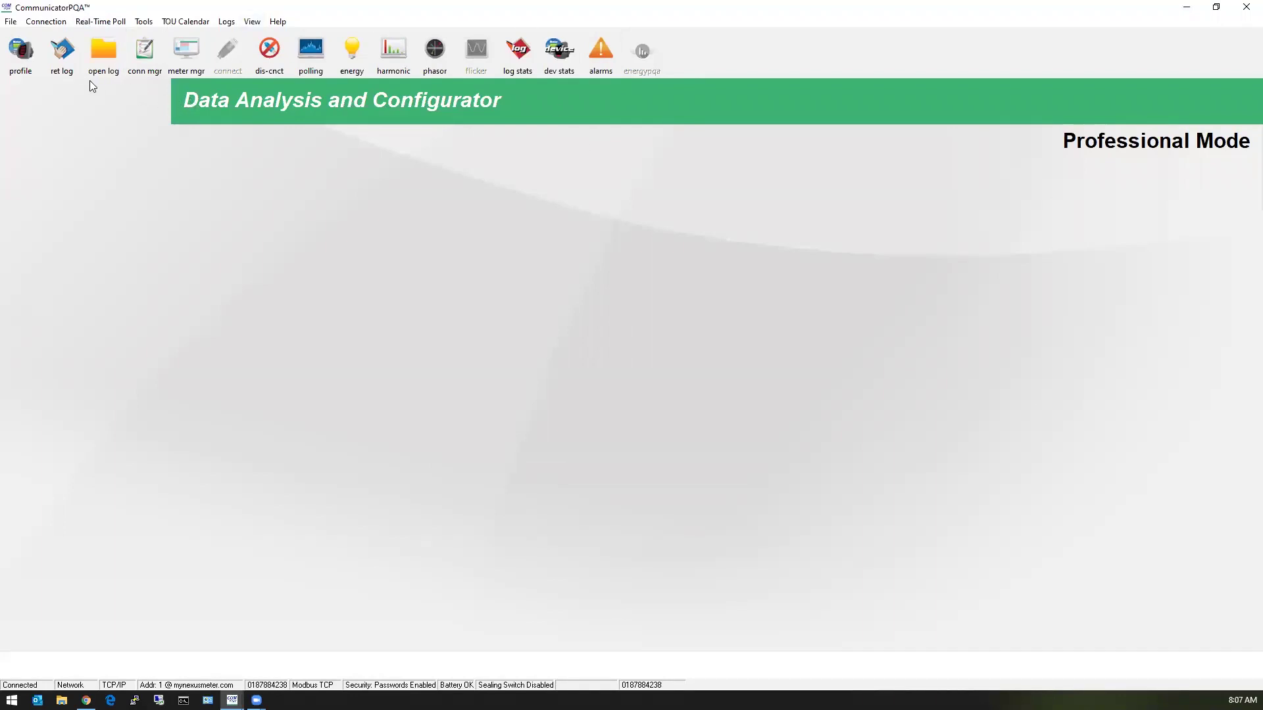
Open the meter's device profile and examine the CT and PT ratios, system wiring options and CT phase reversal options
click(24, 70)
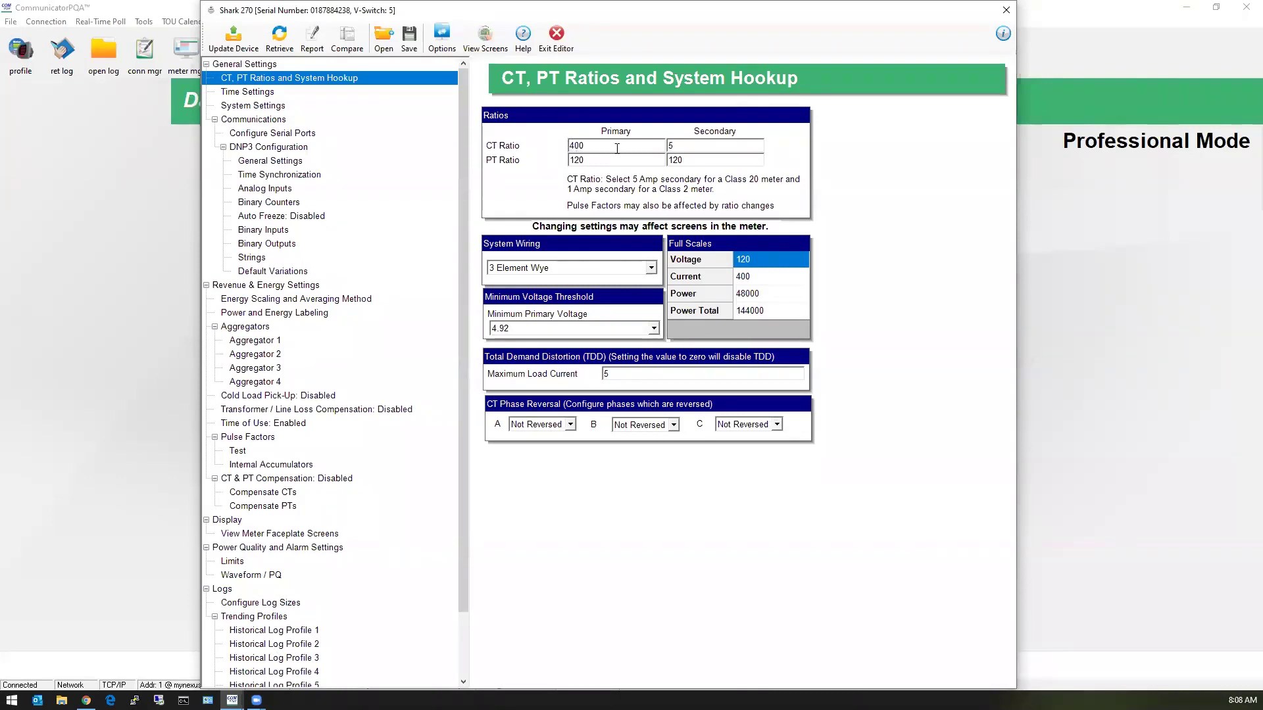
drag(593, 144, 562, 146)
drag(586, 161, 551, 160)
click(651, 268)
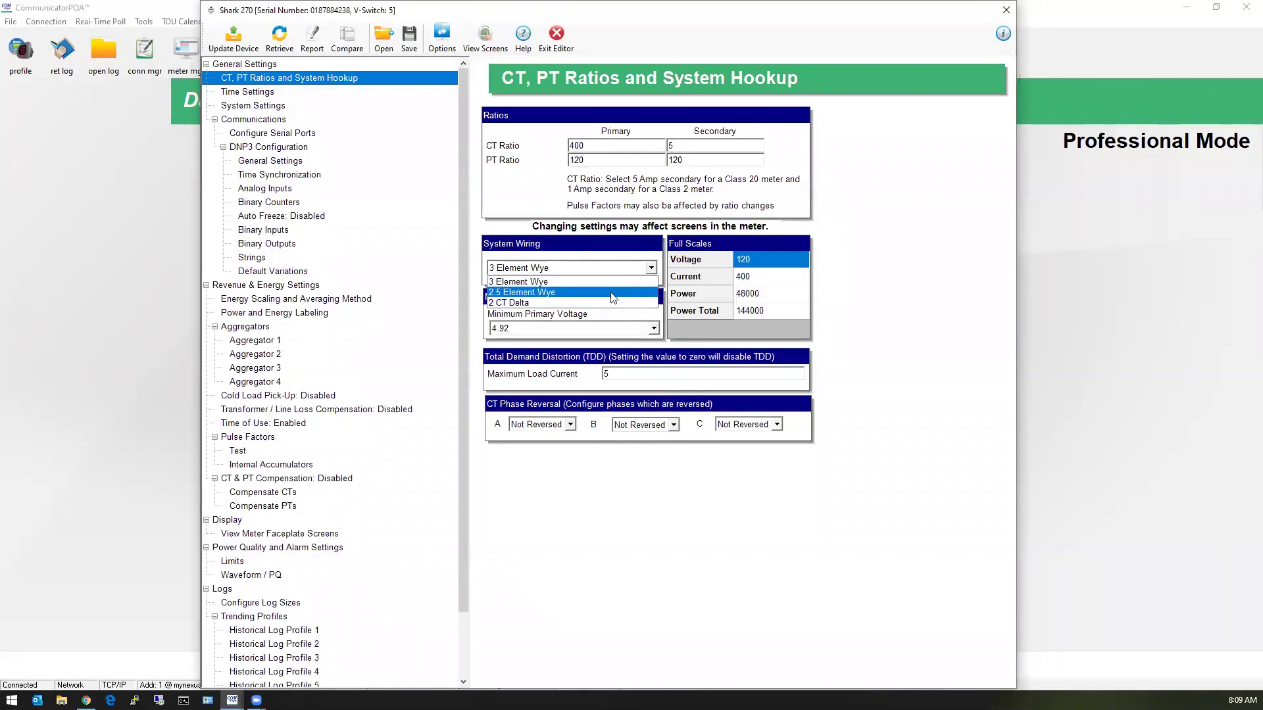
click(621, 226)
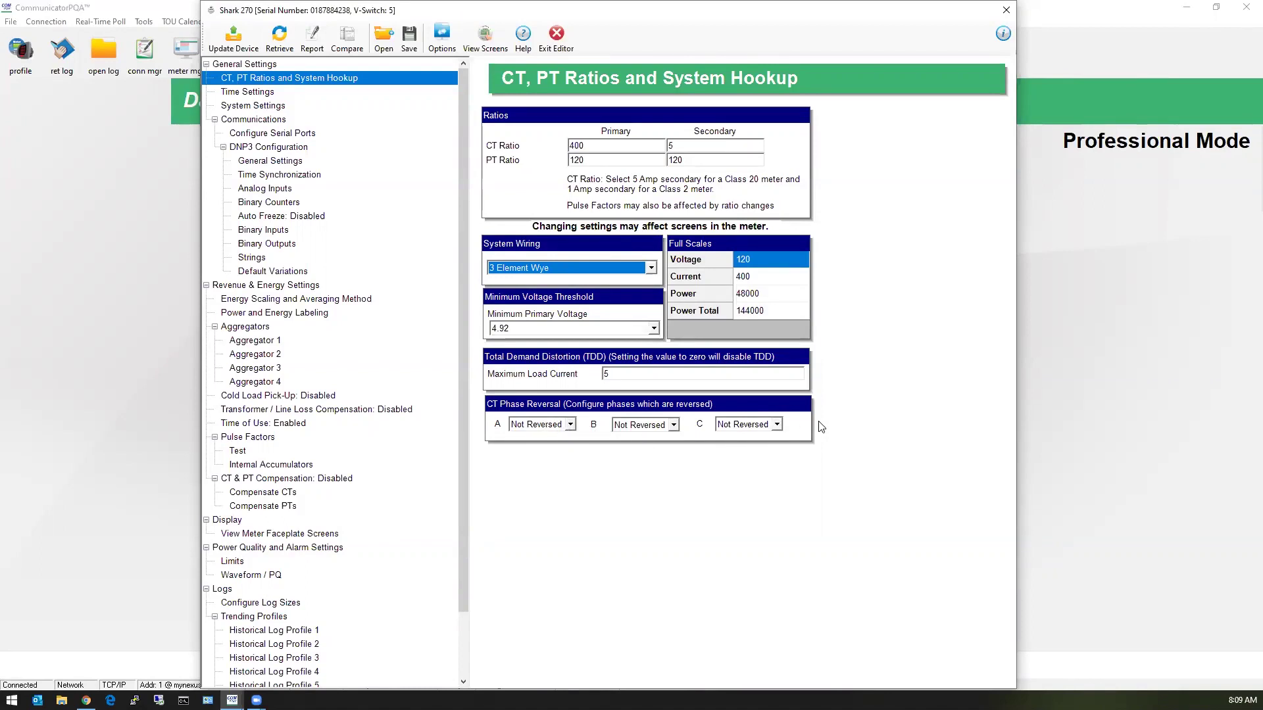
click(570, 425)
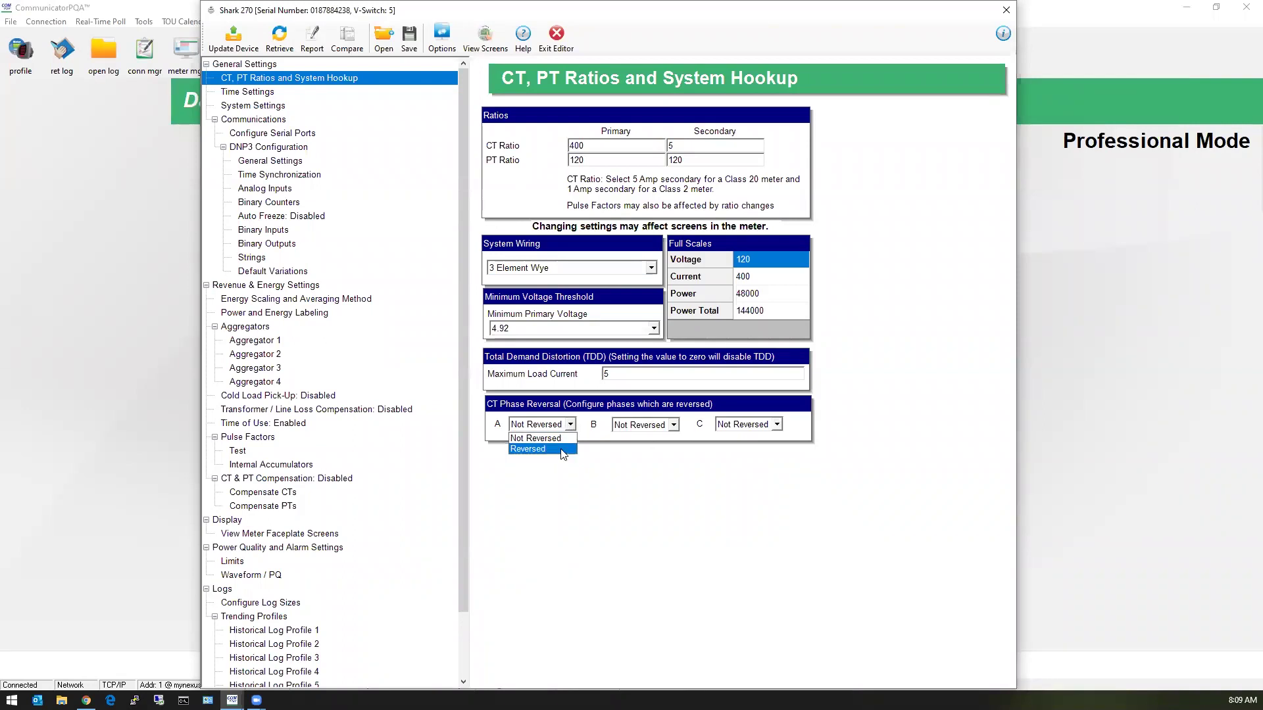
click(589, 425)
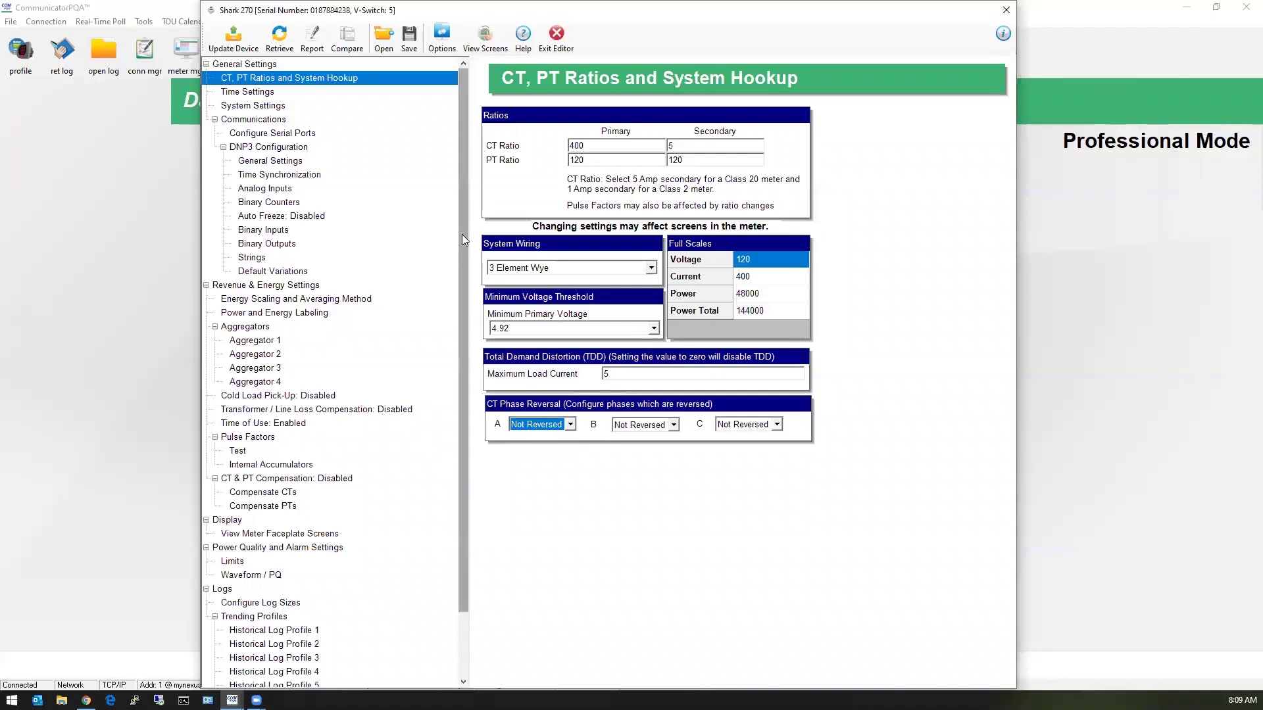
Examine the meter designation in the profile's System Settings and the serial port communication settings
click(256, 106)
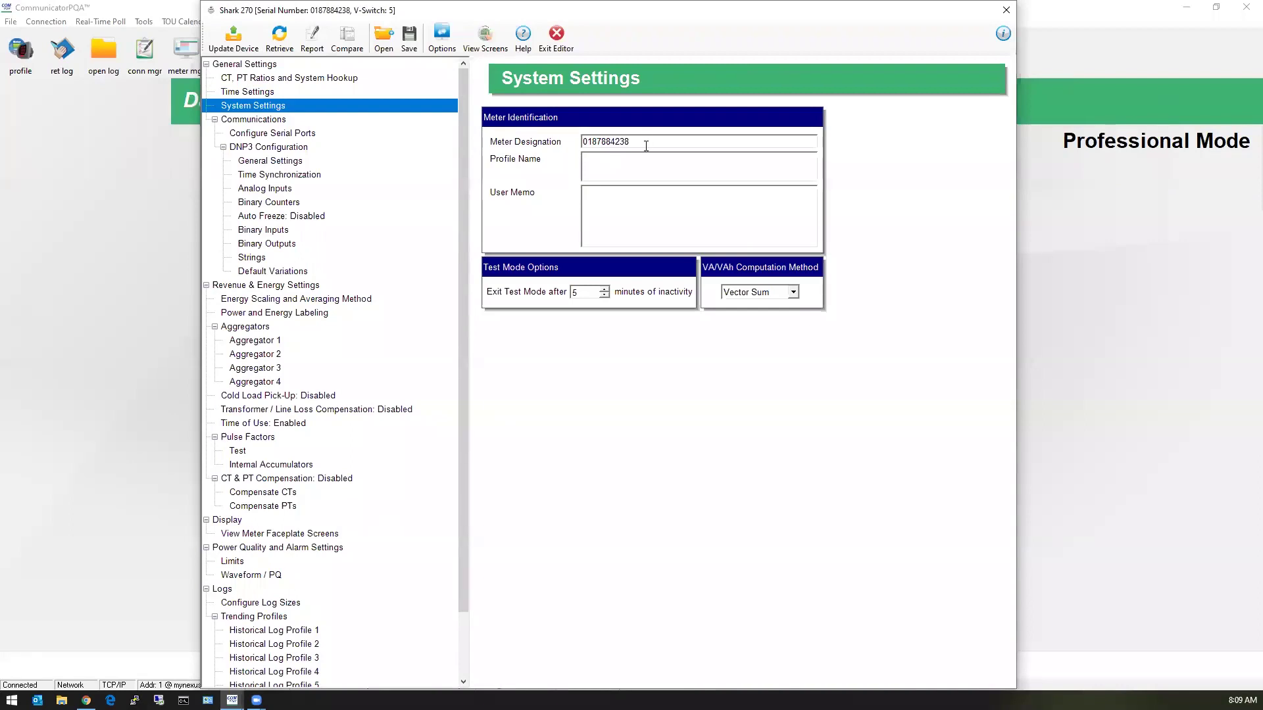
drag(644, 146, 573, 148)
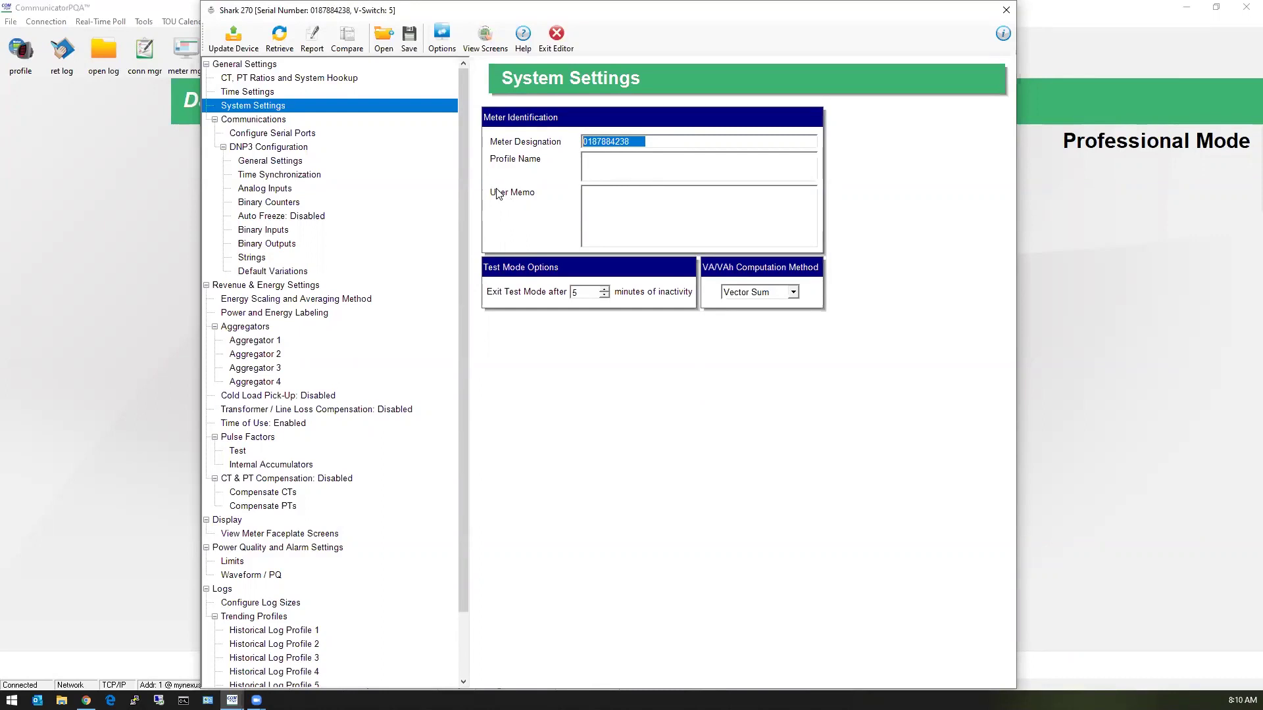
click(310, 135)
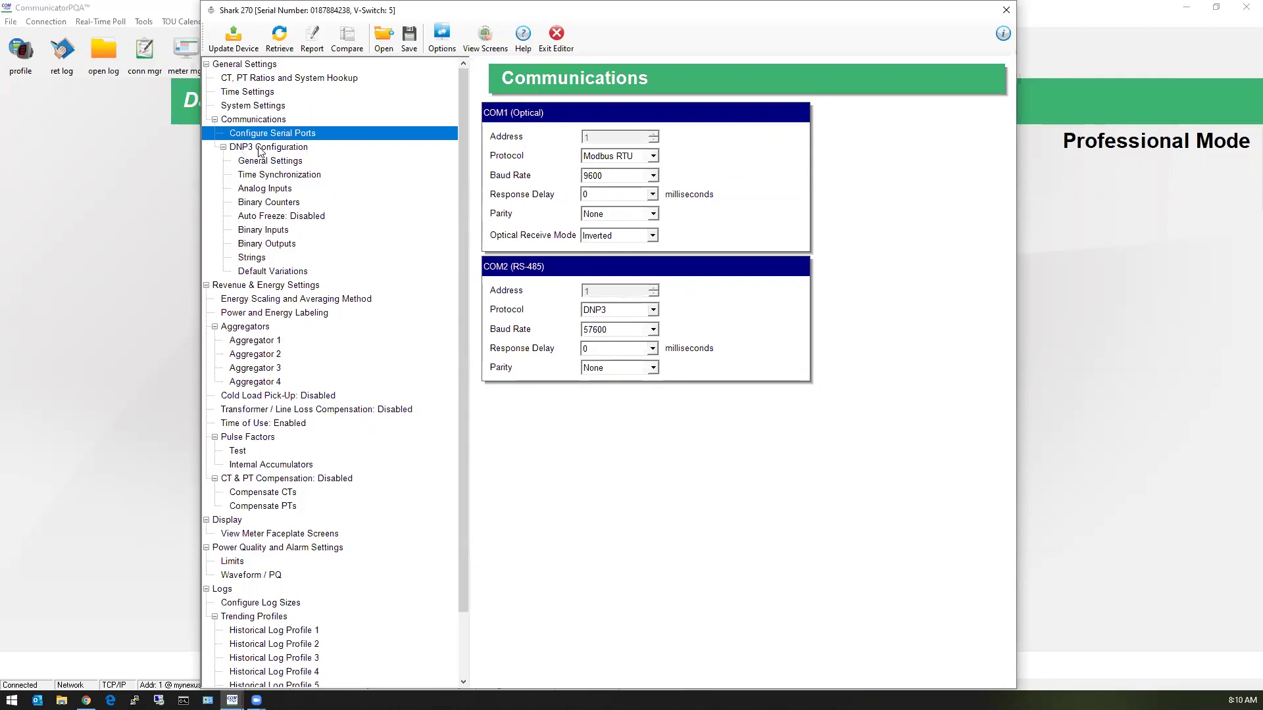
Examine the network option card's IP address and DNS settings, the DNP3 general settings, and the serial port settings again
scroll(294, 151, down, 1)
scroll(294, 151, down, 1)
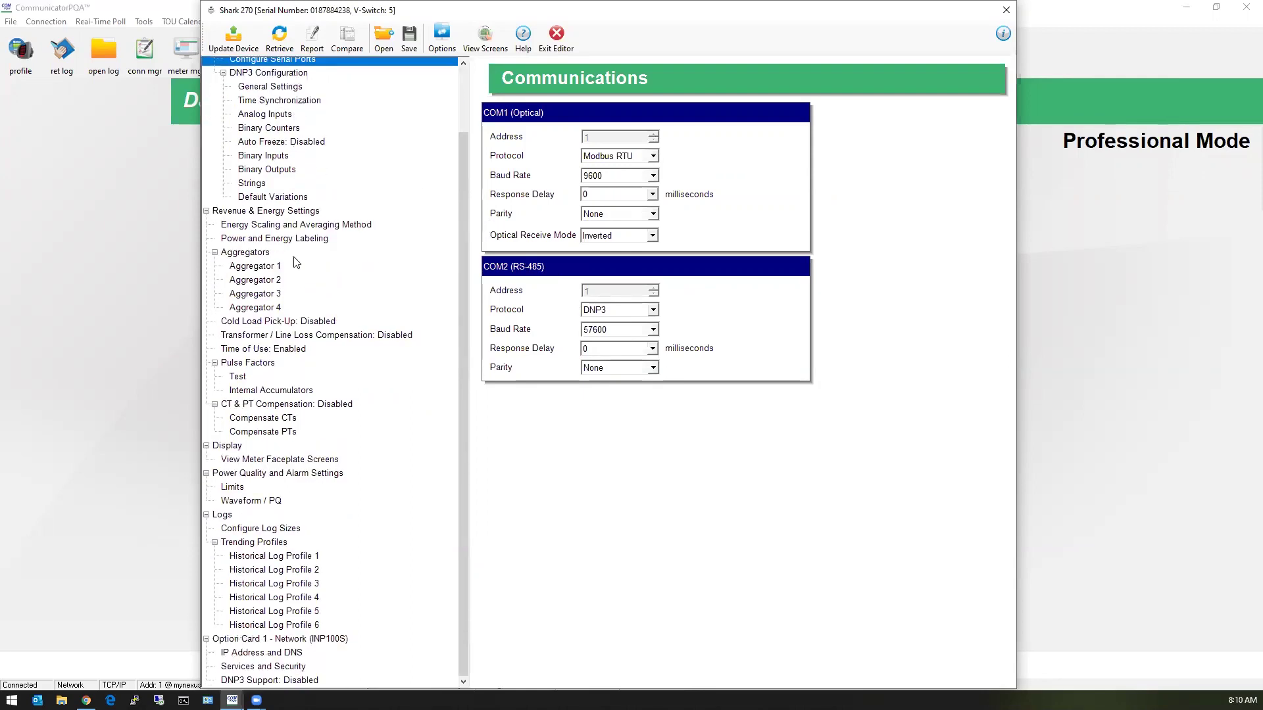
click(303, 641)
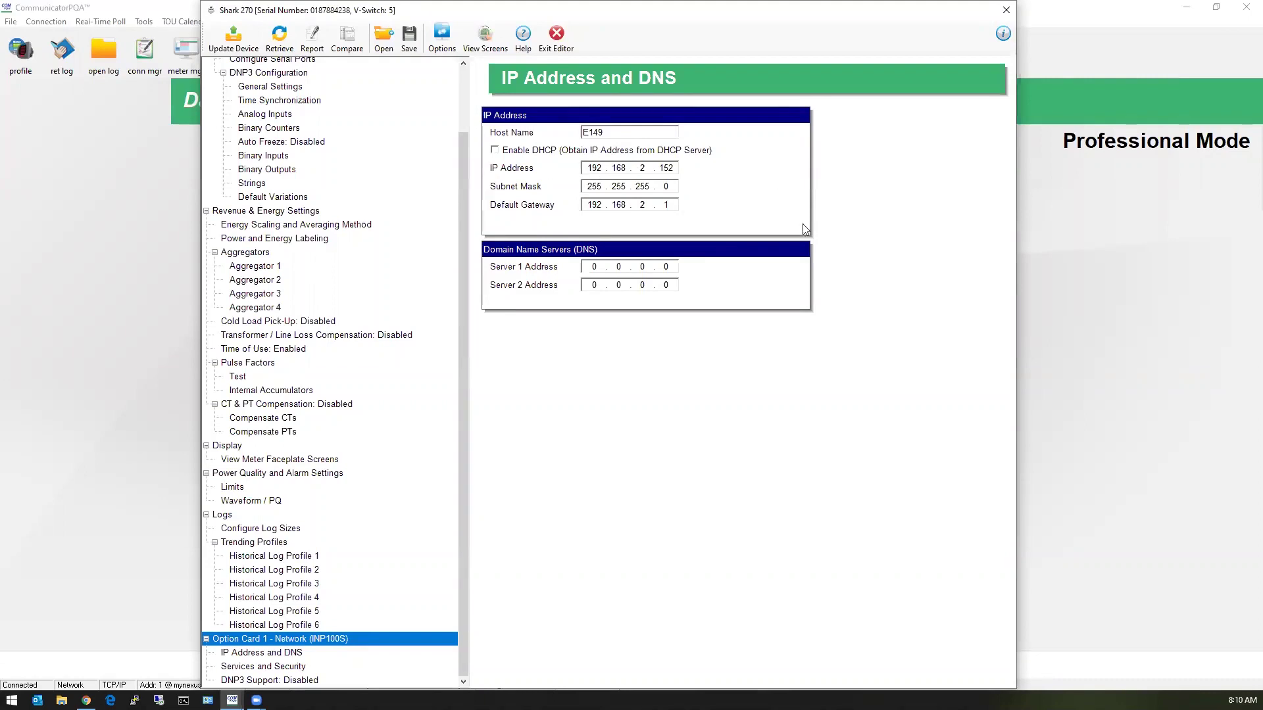
scroll(306, 532, up, 1)
scroll(306, 531, up, 1)
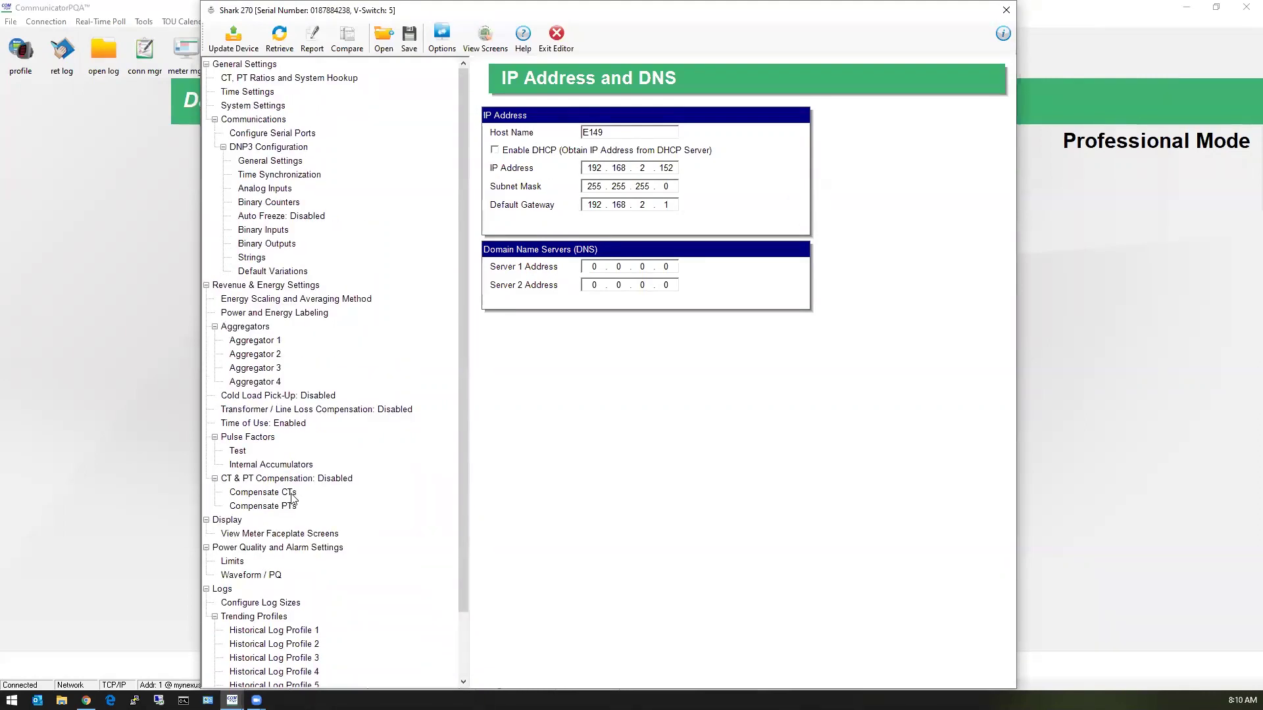
click(252, 148)
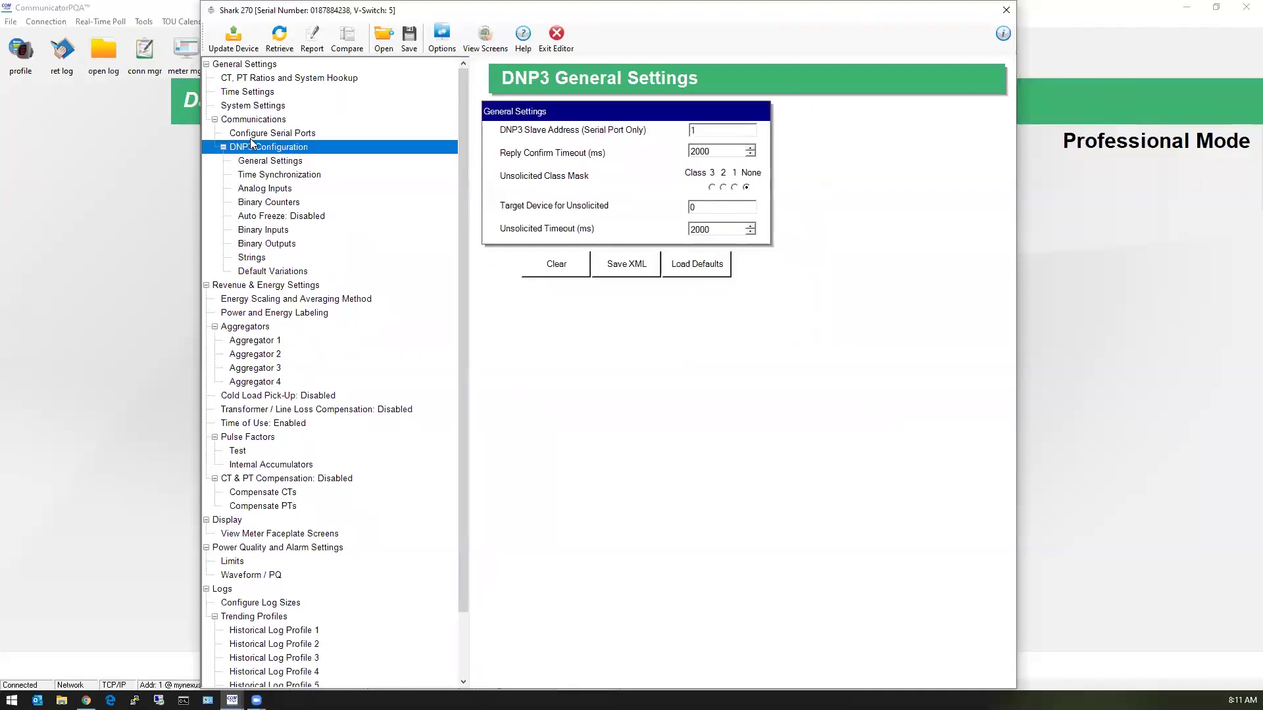
click(252, 135)
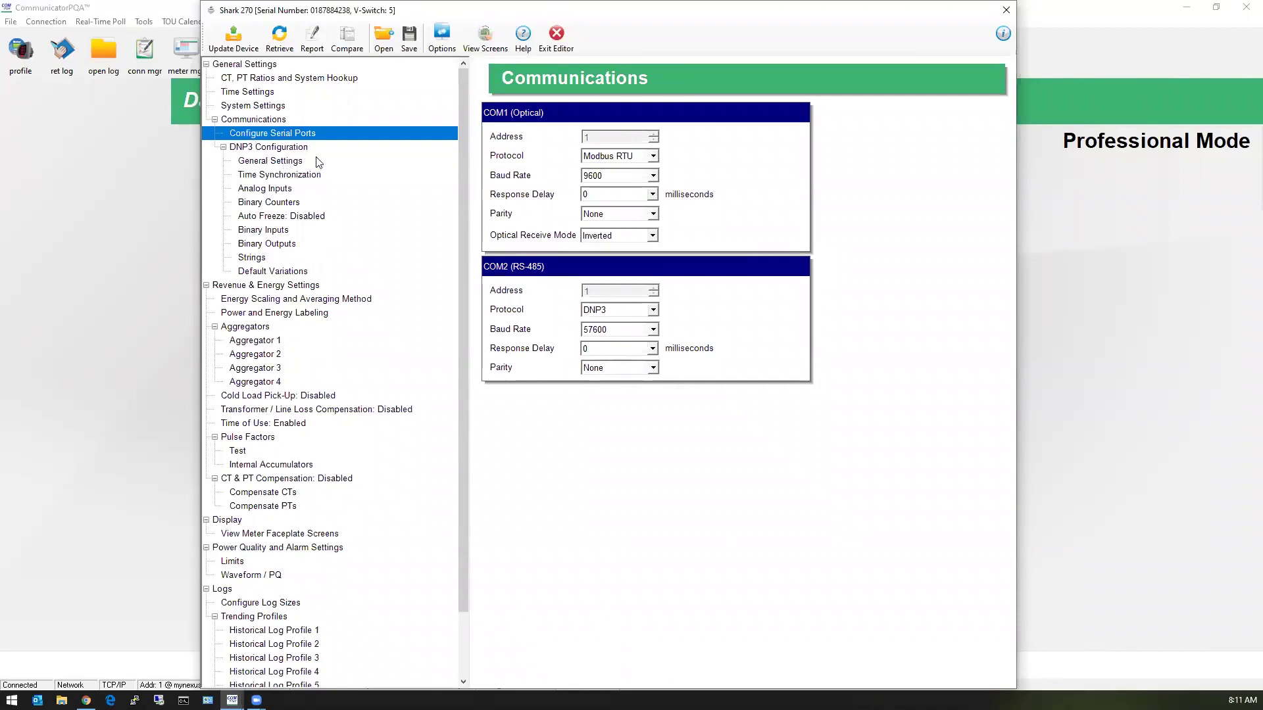
Examine the energy scaling and averaging settings, including the scaling choices for Watt and VA hour
scroll(307, 164, down, 2)
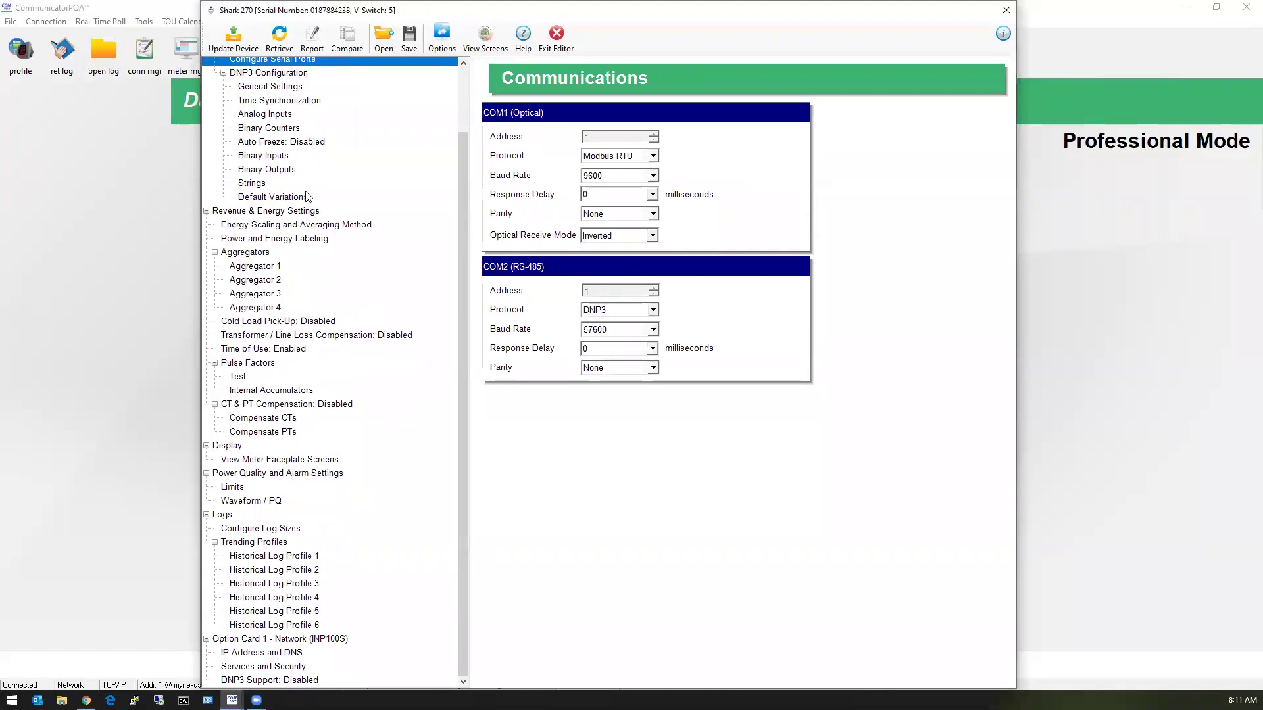
click(305, 228)
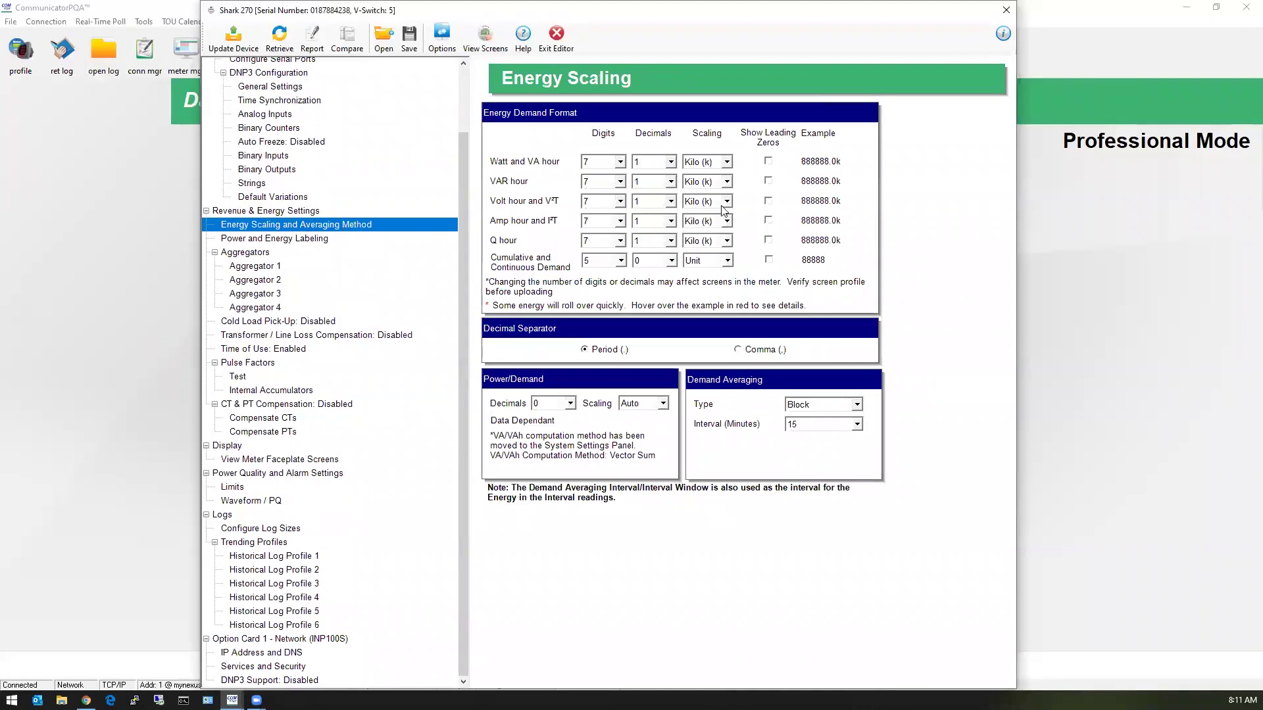
click(727, 163)
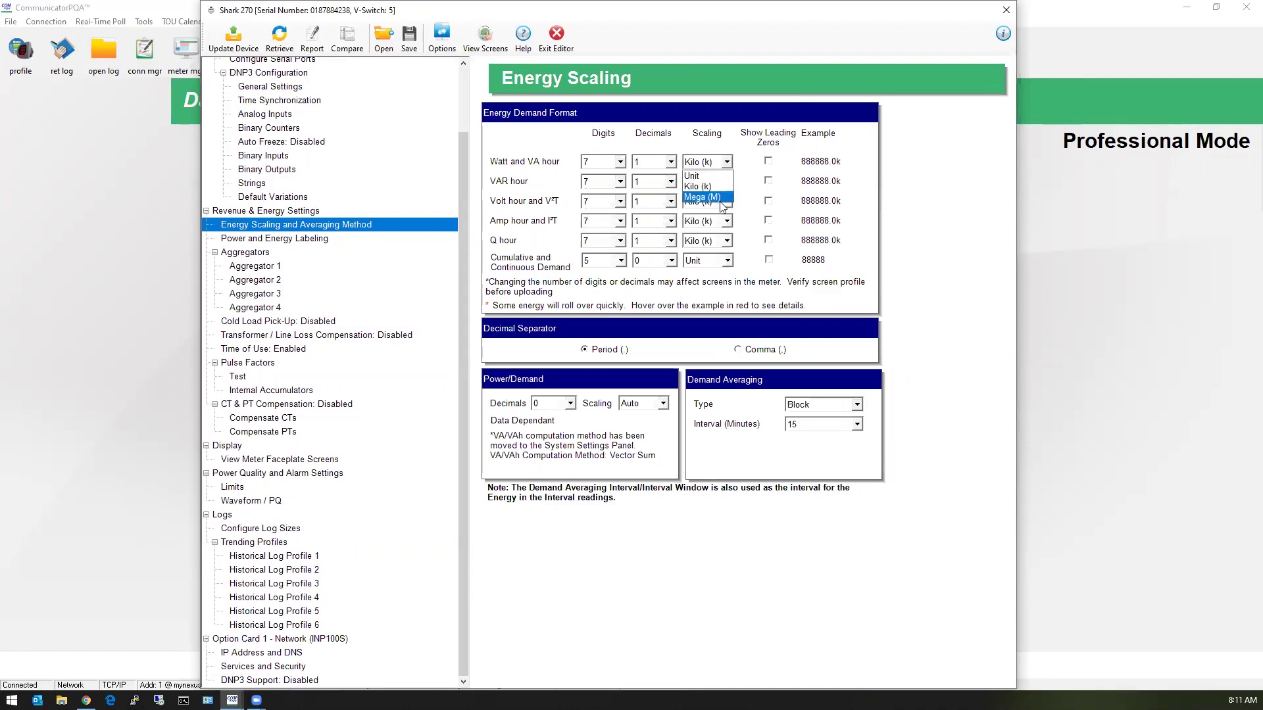
click(748, 158)
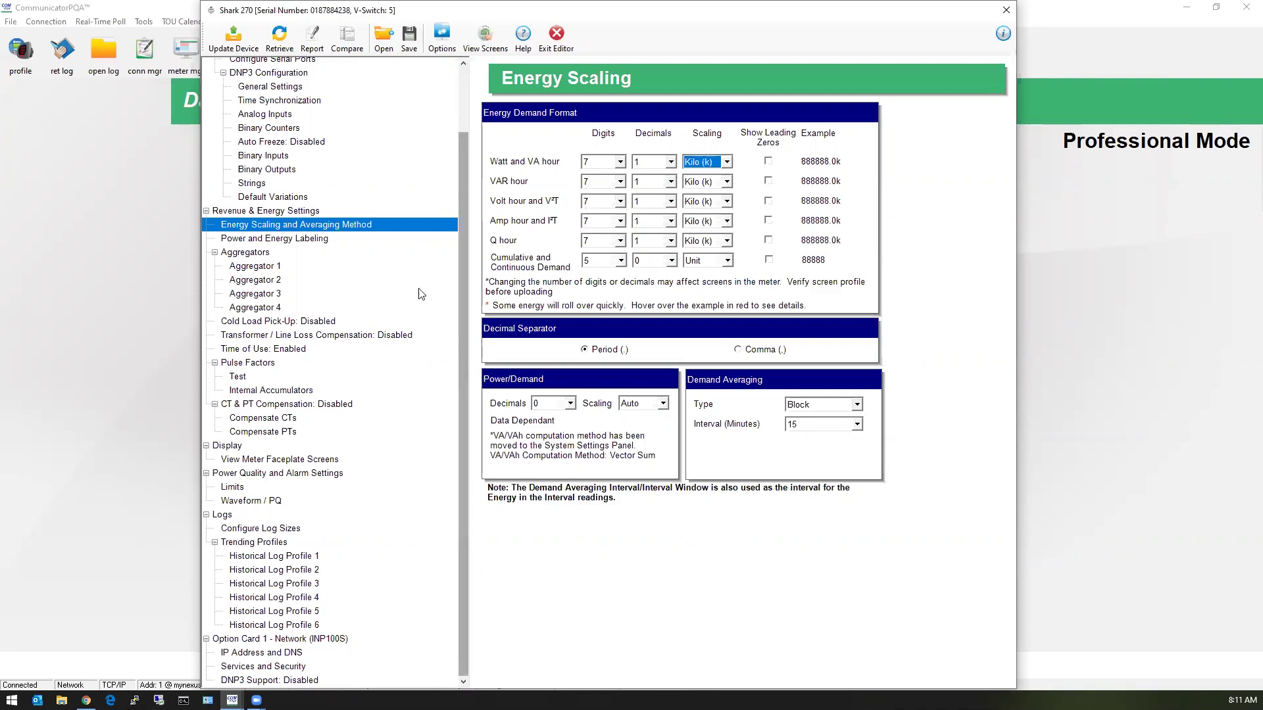
Revisit the profile's CT, PT Ratios and System Hookup settings and its System Settings
drag(465, 362, 464, 120)
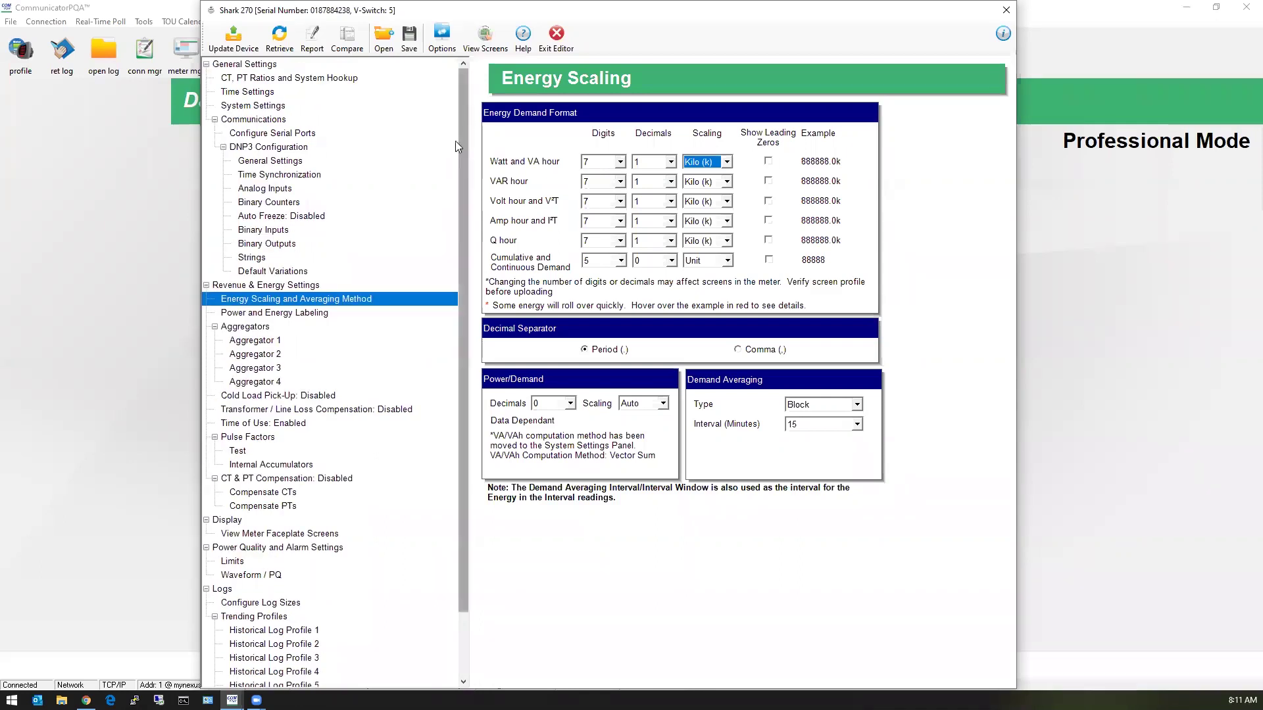
click(257, 78)
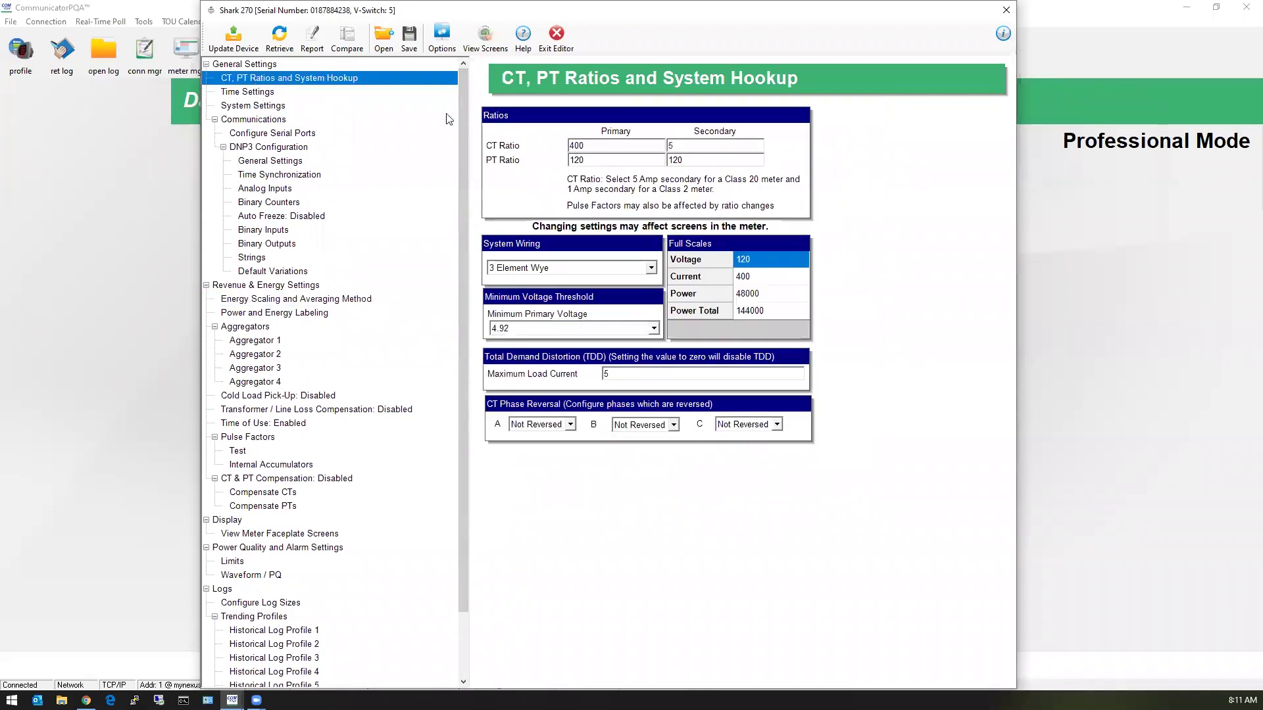
click(250, 107)
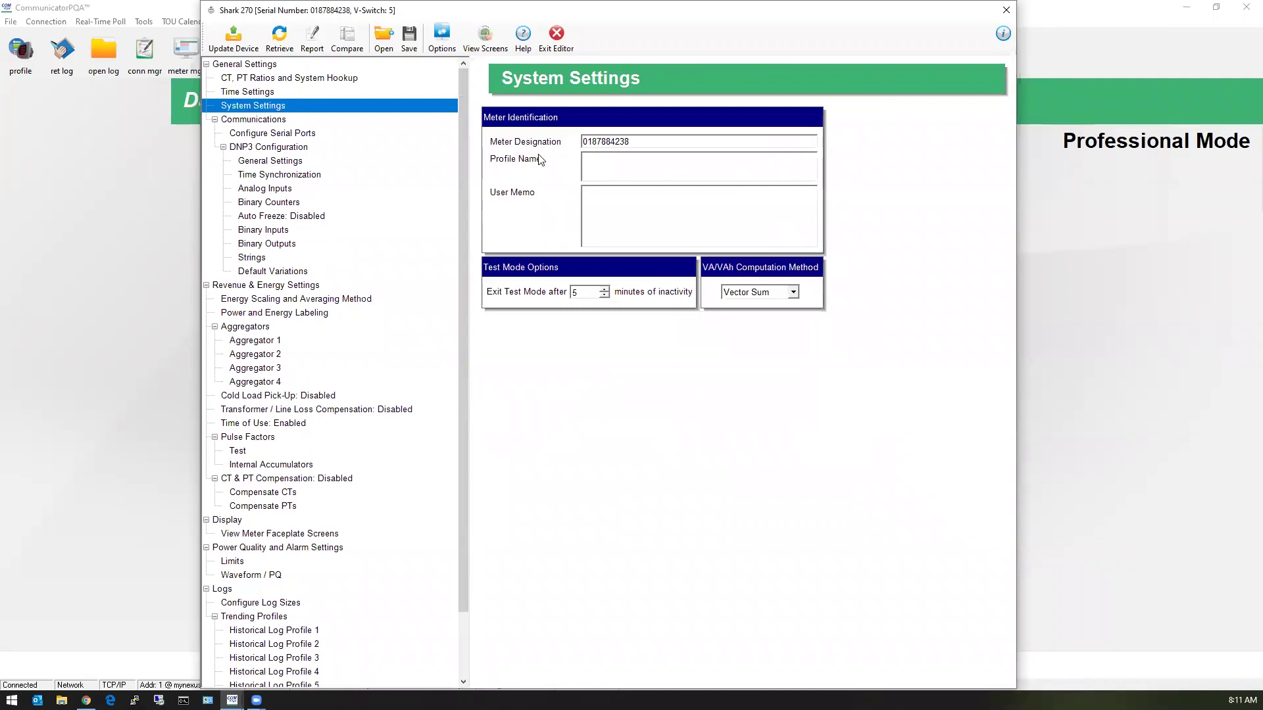
Start an update of the meter's programmable settings, decline it, and exit the device profile editor
click(241, 56)
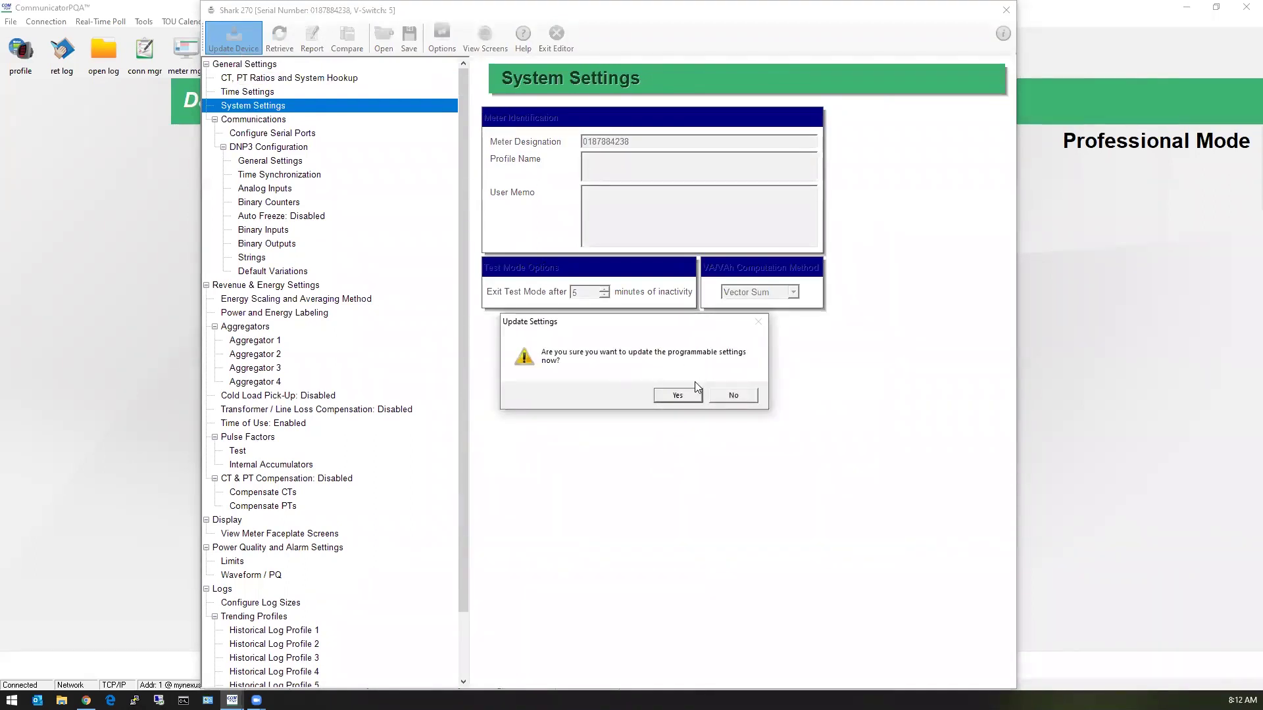
click(742, 397)
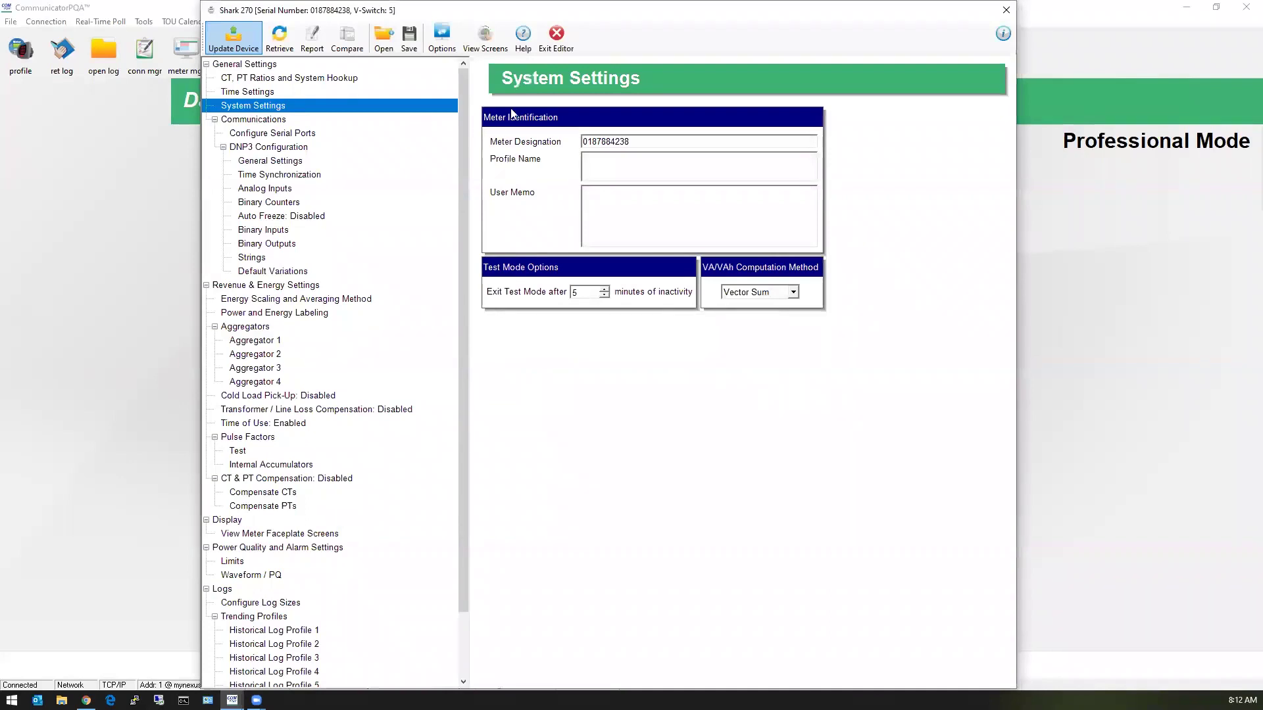
click(558, 44)
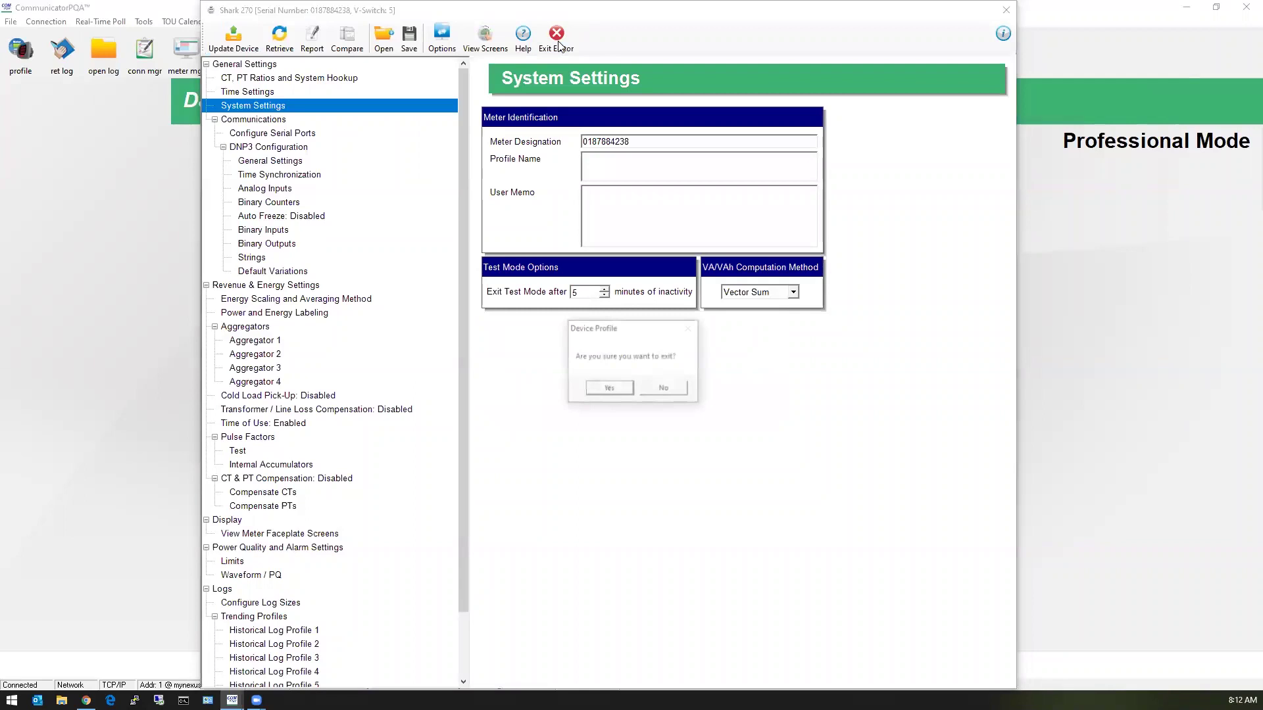
click(609, 388)
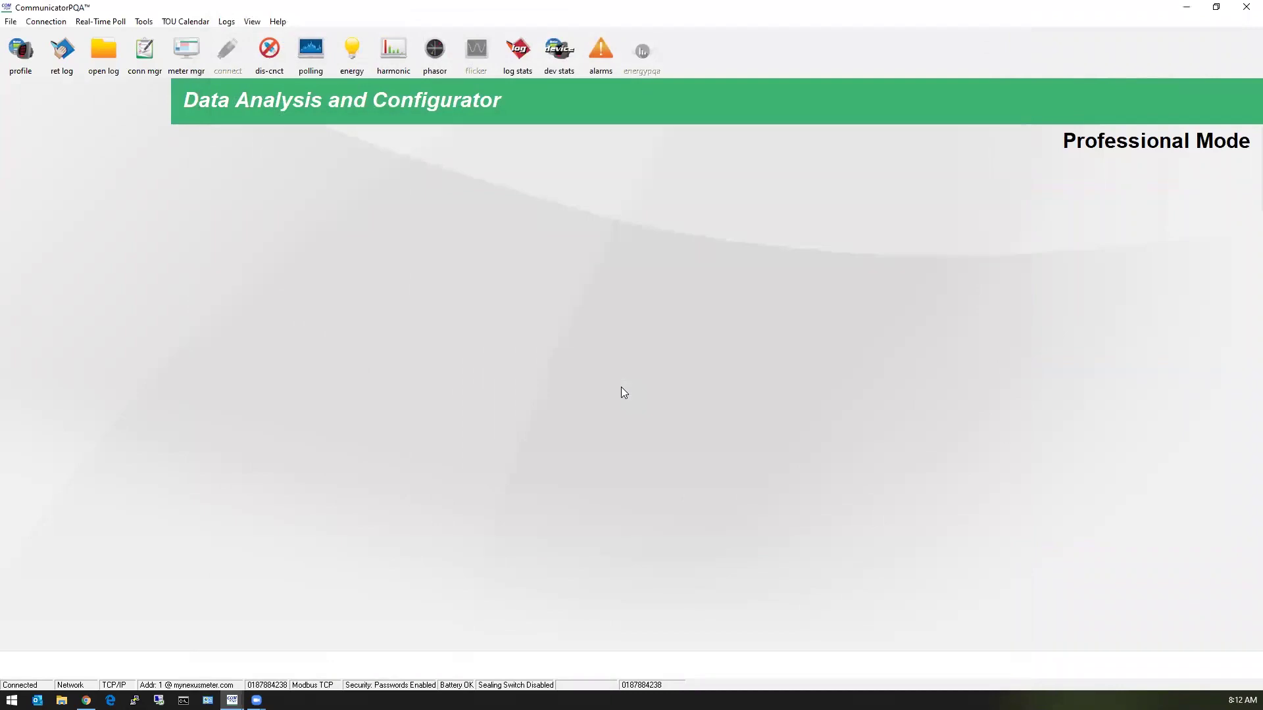
Open the Meter Firmware Update window to view its requirements, and exit it without updating
click(143, 21)
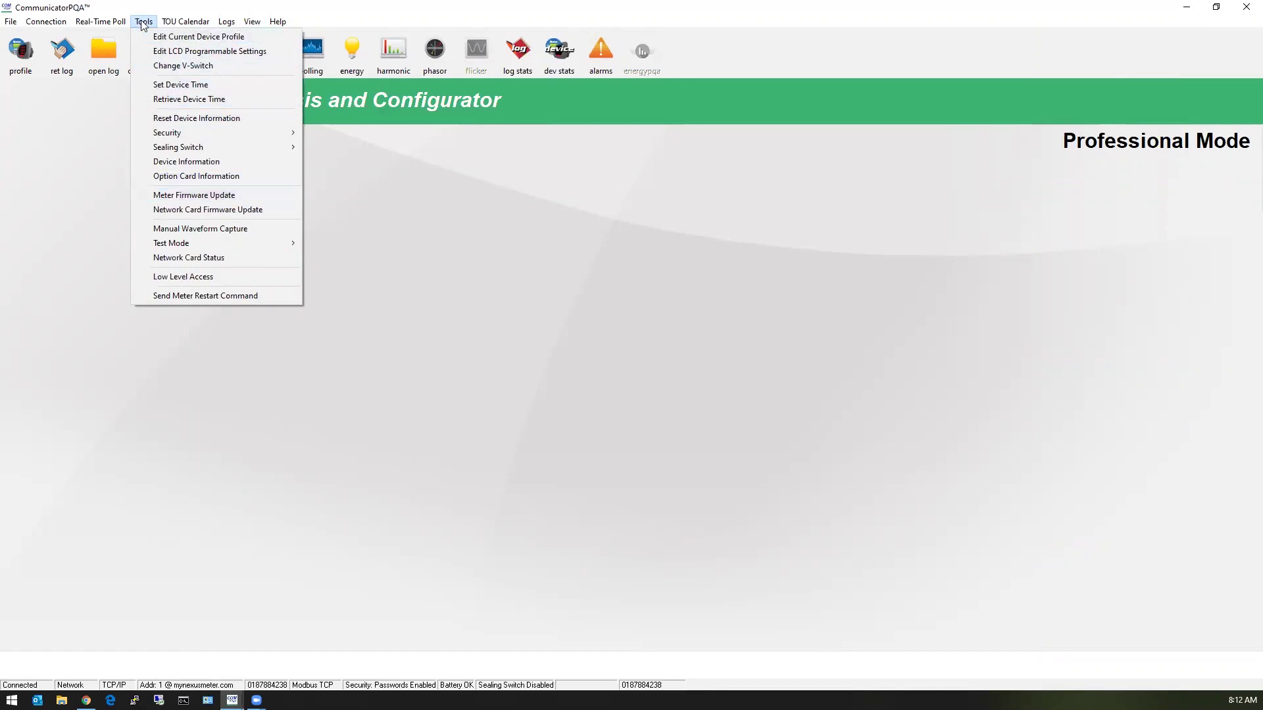
click(194, 200)
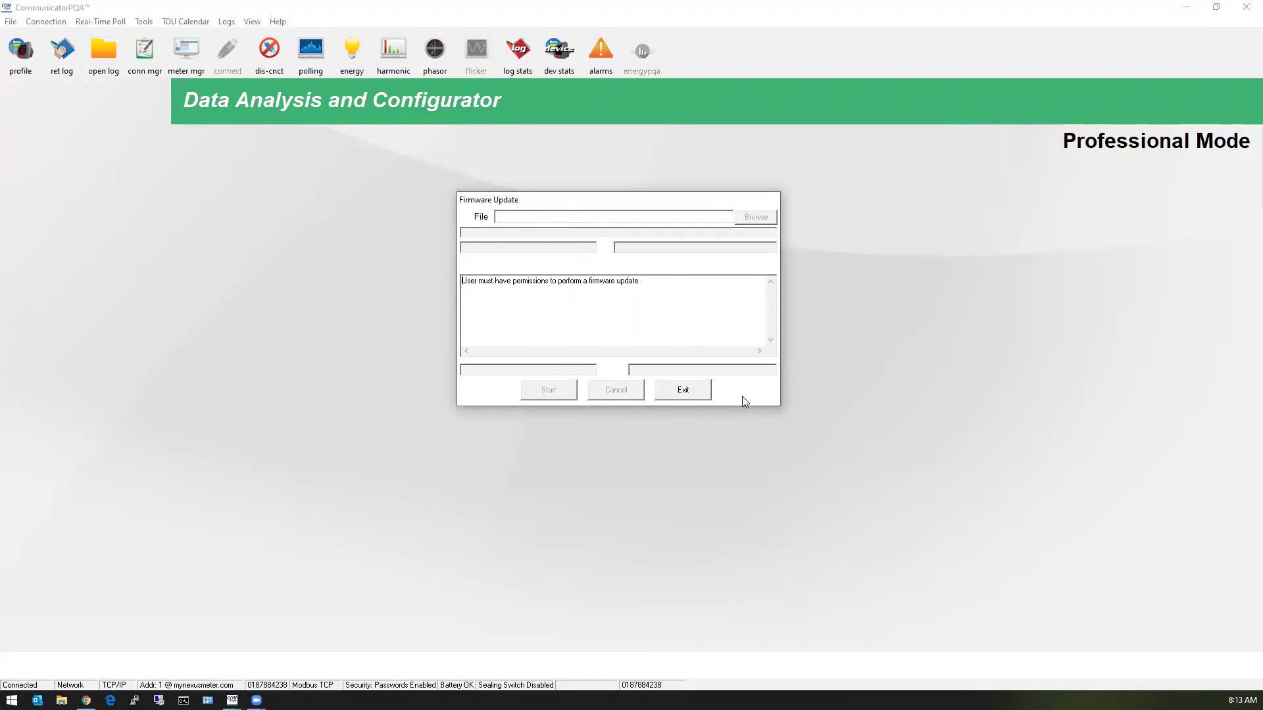
click(701, 395)
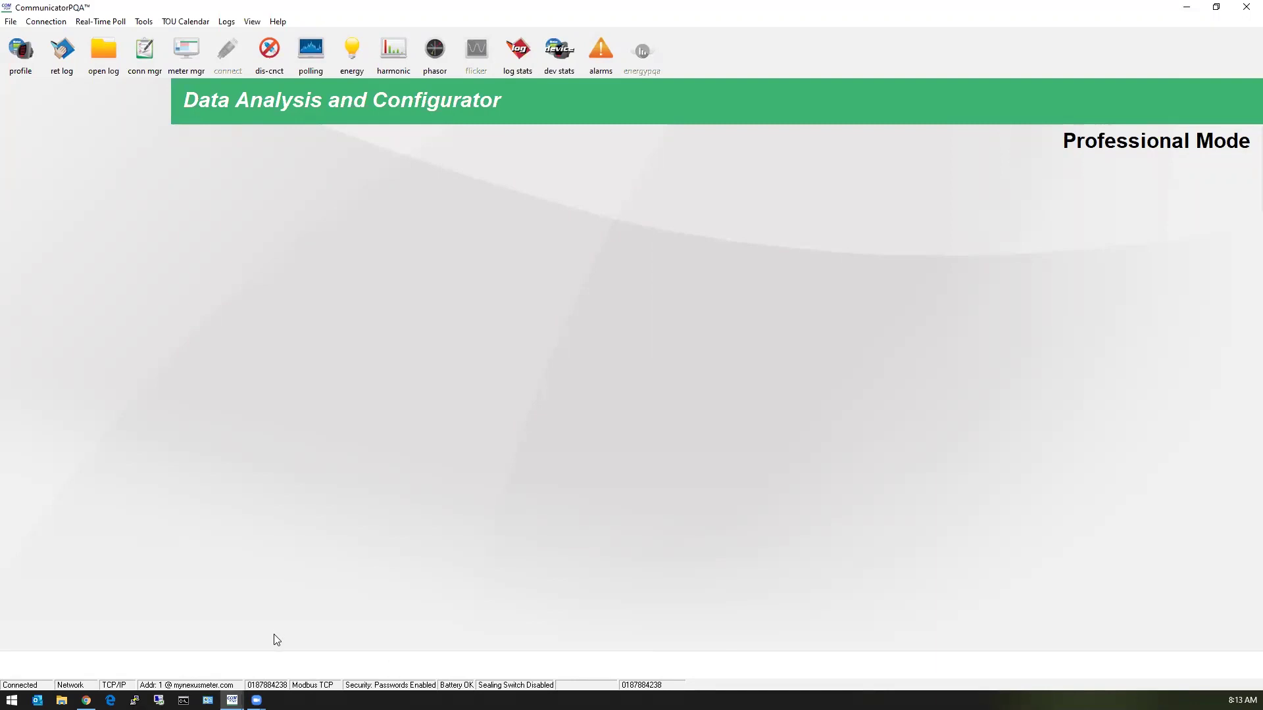
Switch to Chrome and view the meter's web page at mynexusmeter.com:8102, checking its address and port
click(87, 701)
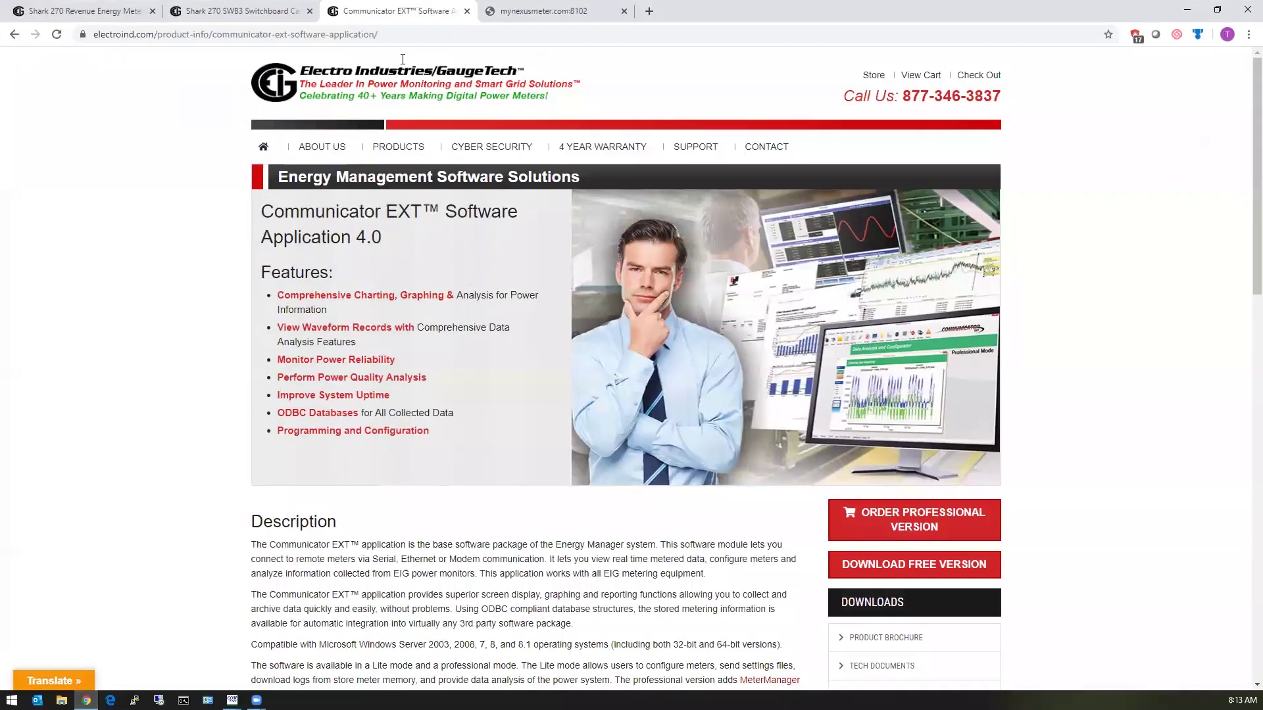
click(546, 11)
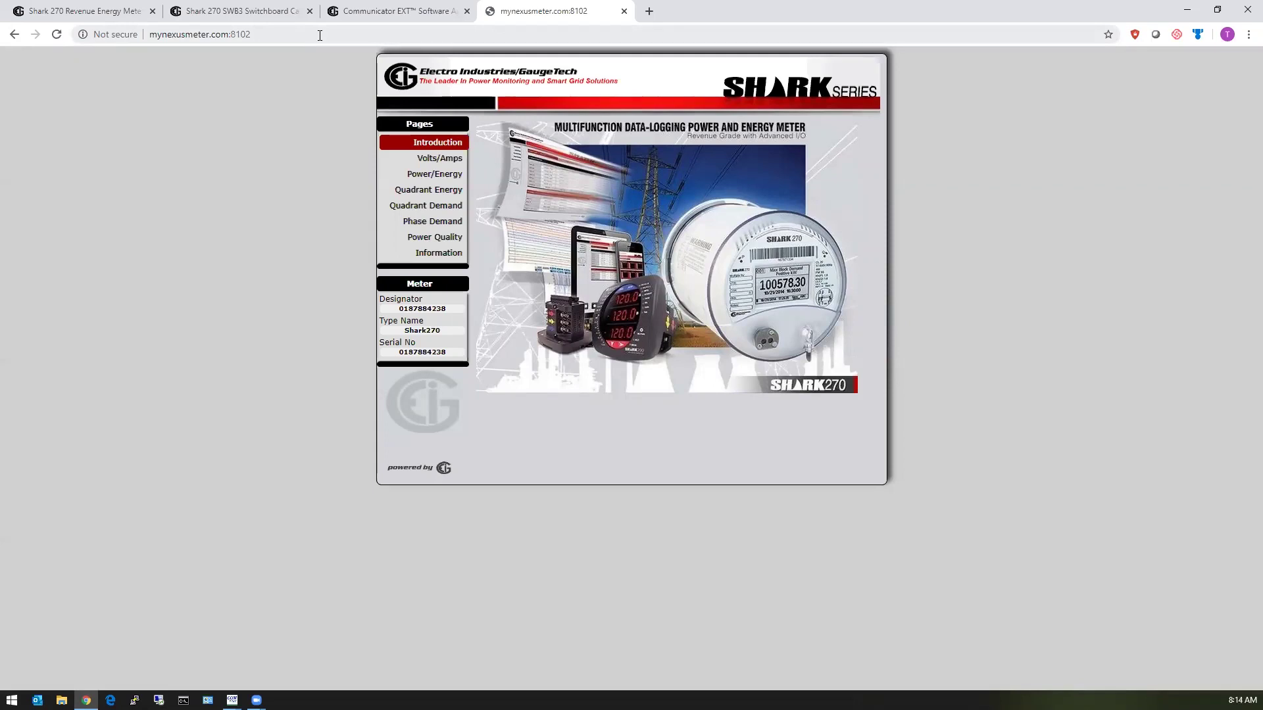
drag(320, 35, 131, 32)
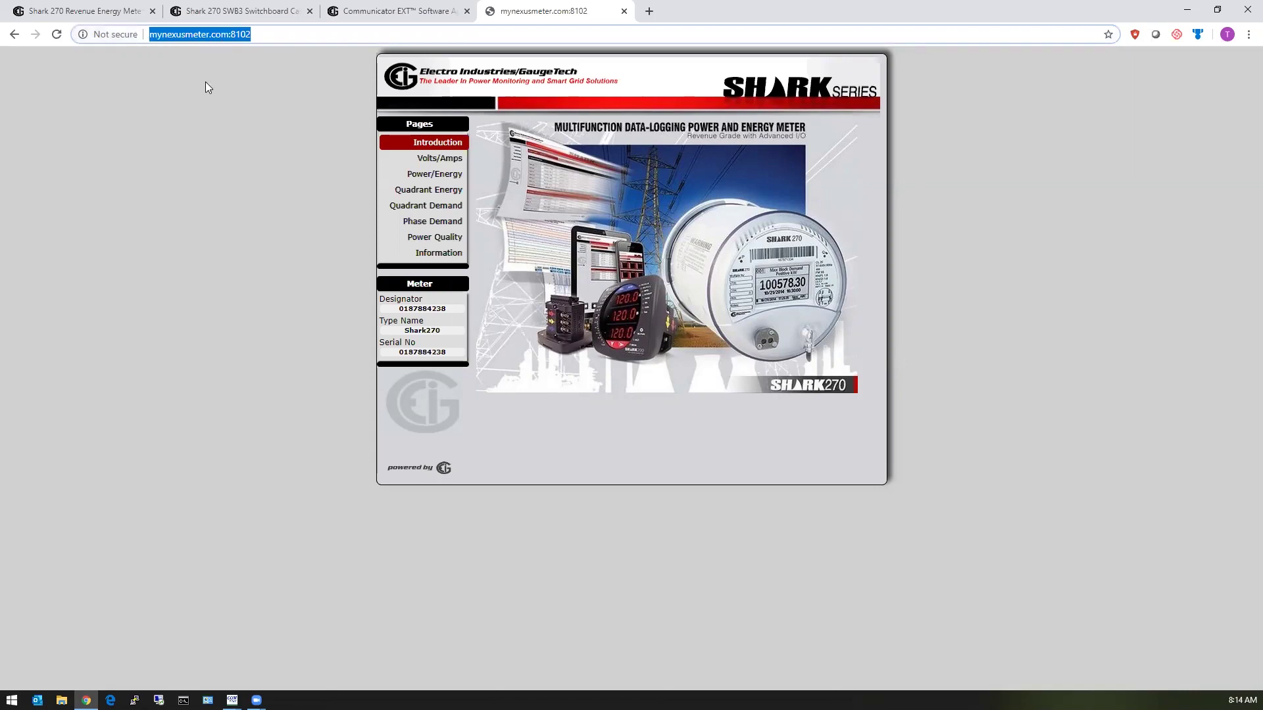
click(312, 126)
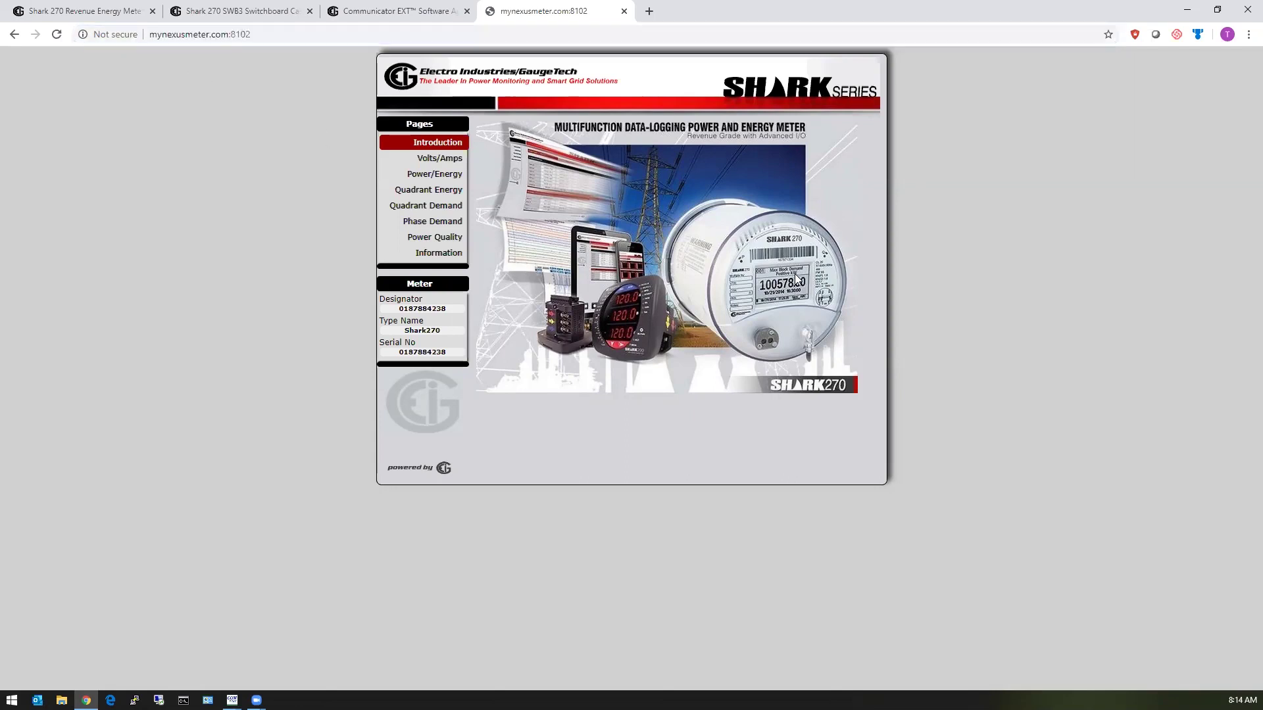
mouse_move(232, 700)
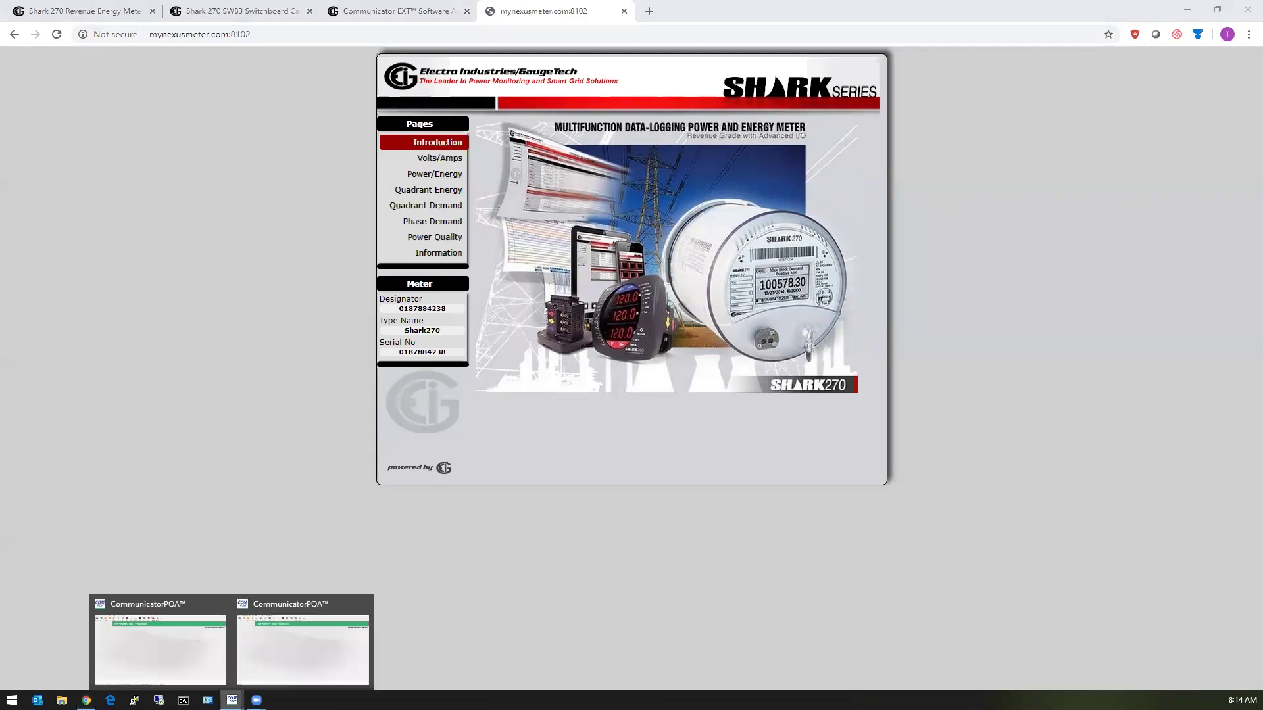
click(312, 654)
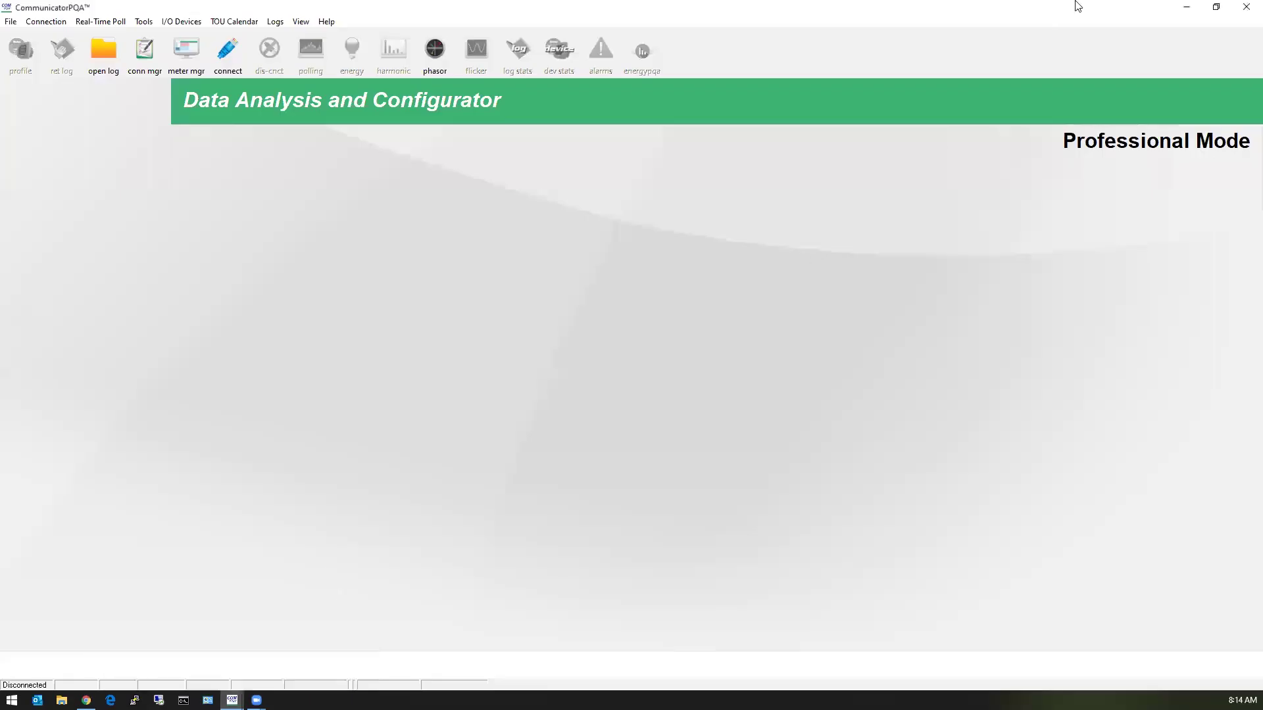
click(1186, 7)
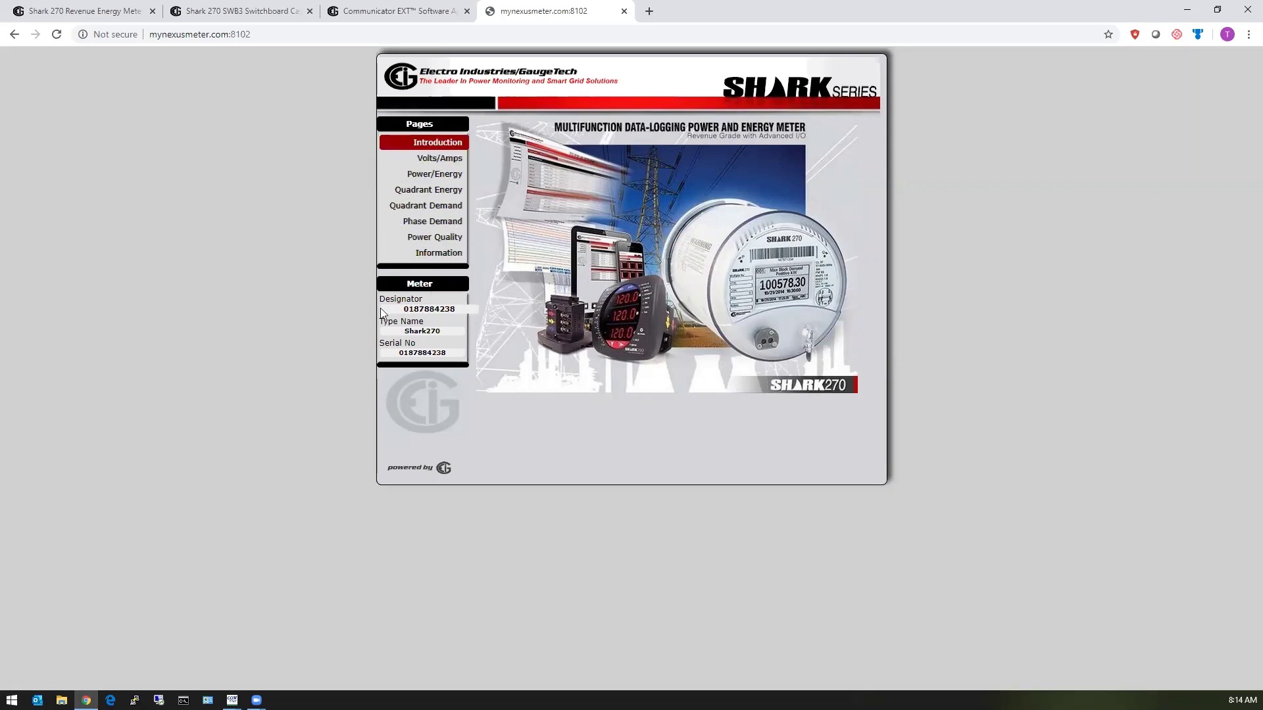
Examine the meter's designator, type name and serial number on the Introduction page
click(451, 309)
click(457, 302)
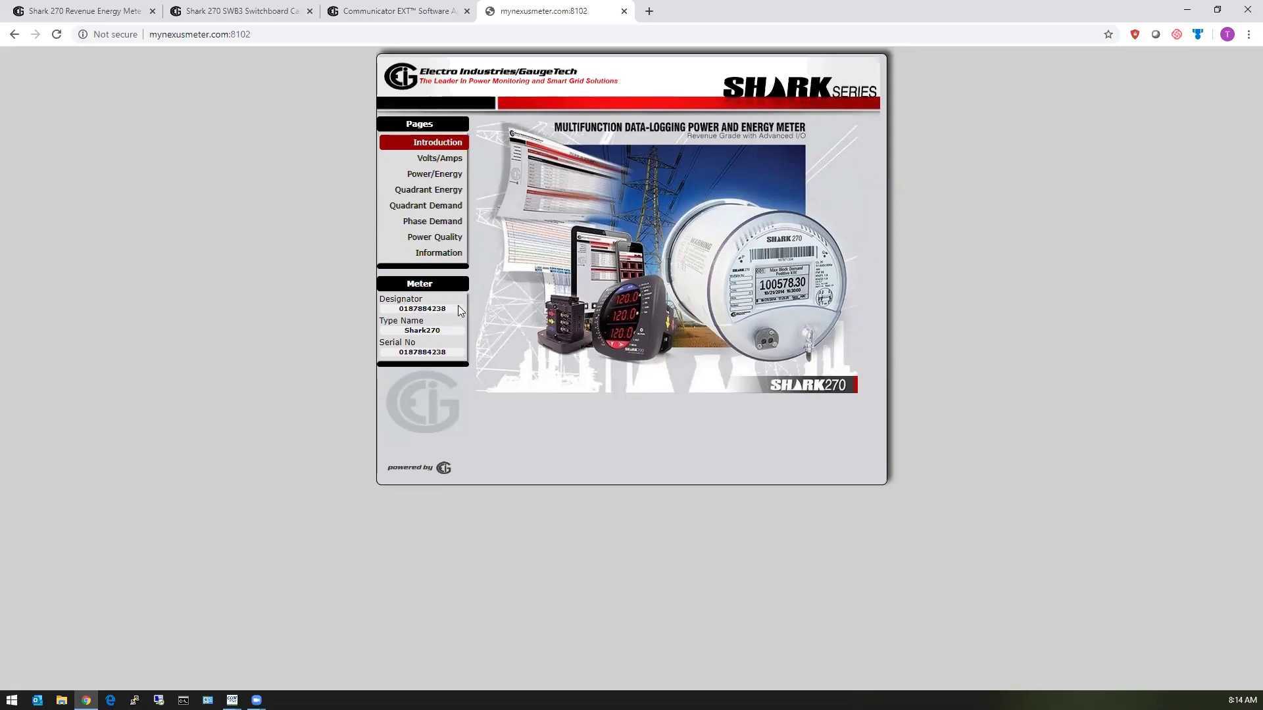
click(460, 308)
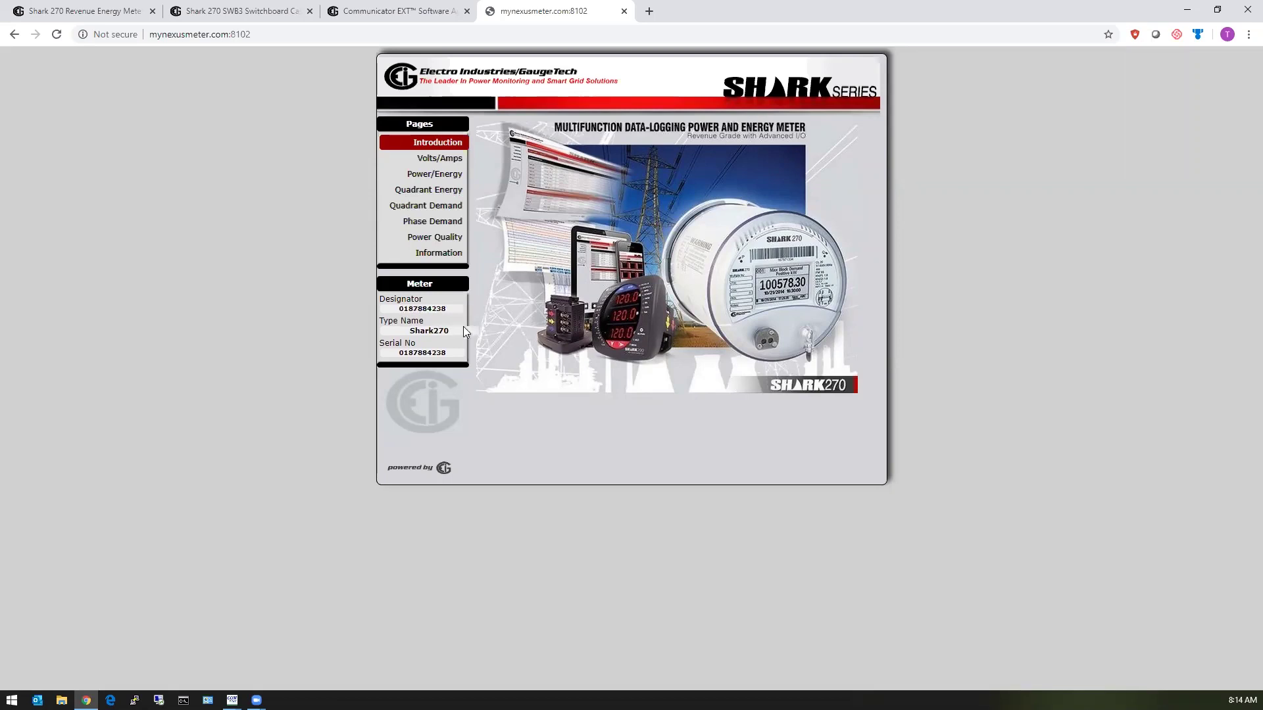
drag(465, 330, 445, 339)
click(444, 339)
Examine the meter's Volts/Amps and Power/Energy readings and its Quadrant Energy, Quadrant Demand and Phase Demand pages
click(438, 162)
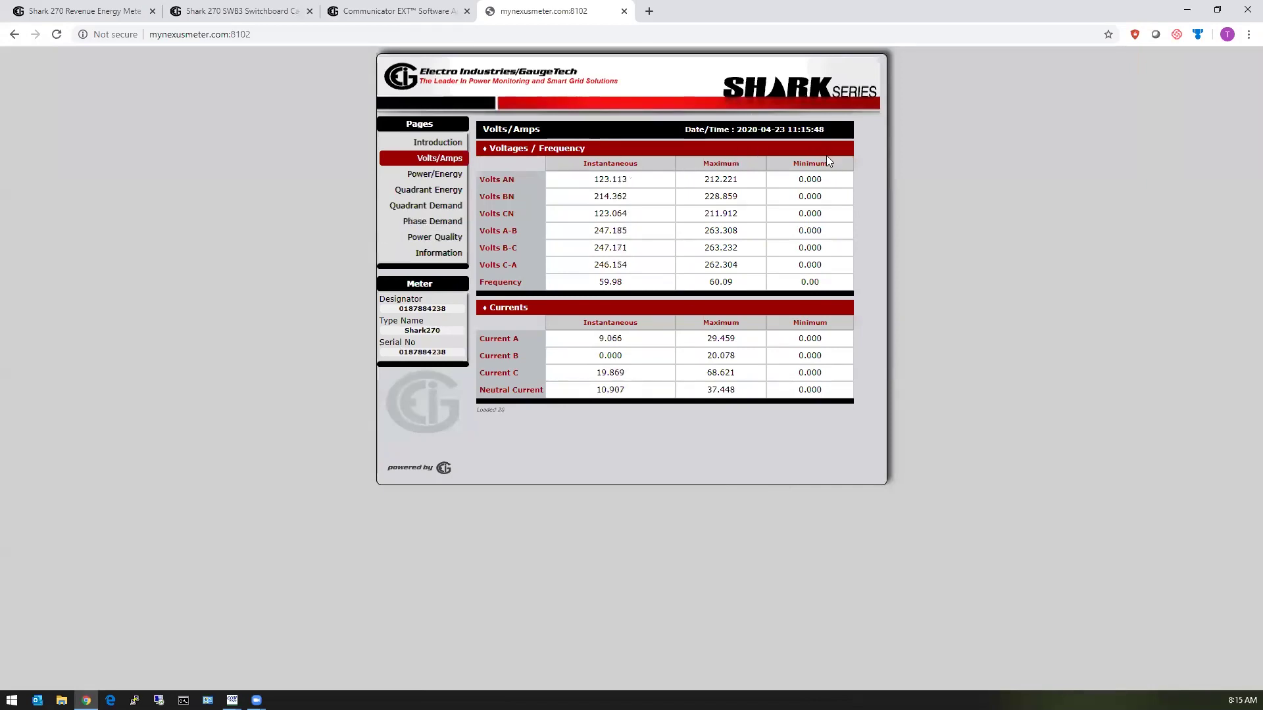
click(433, 180)
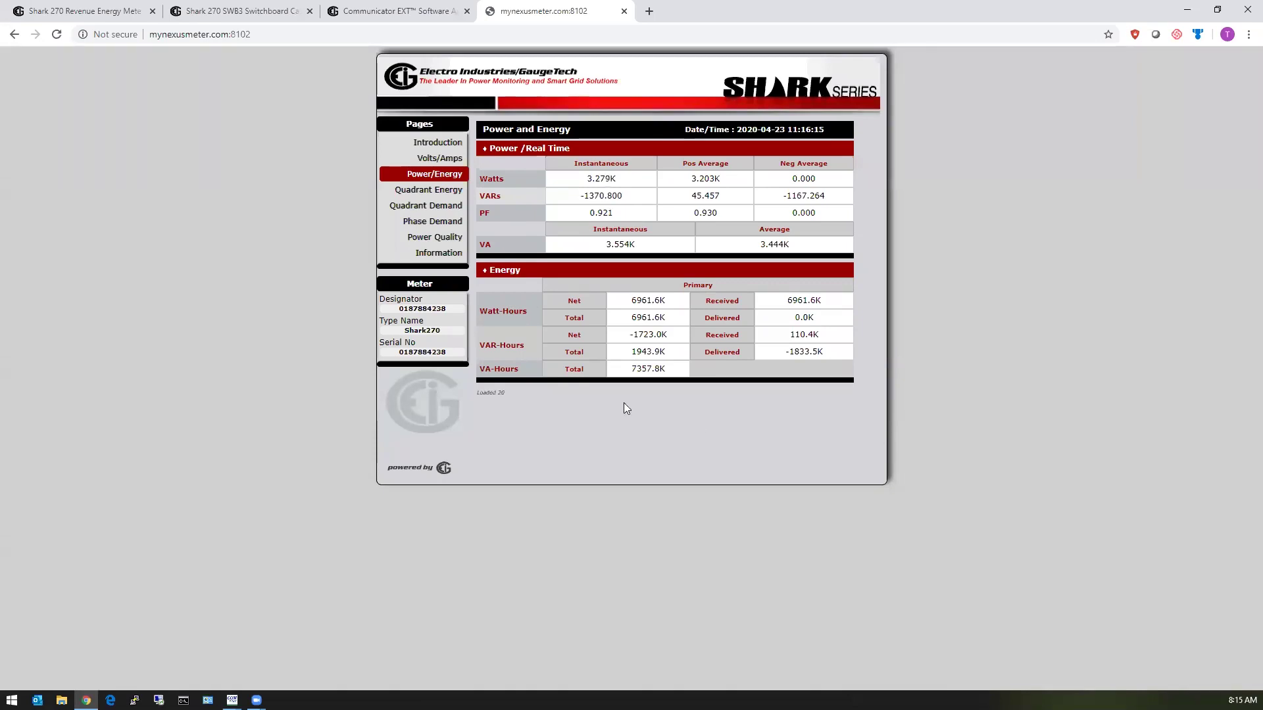
click(433, 192)
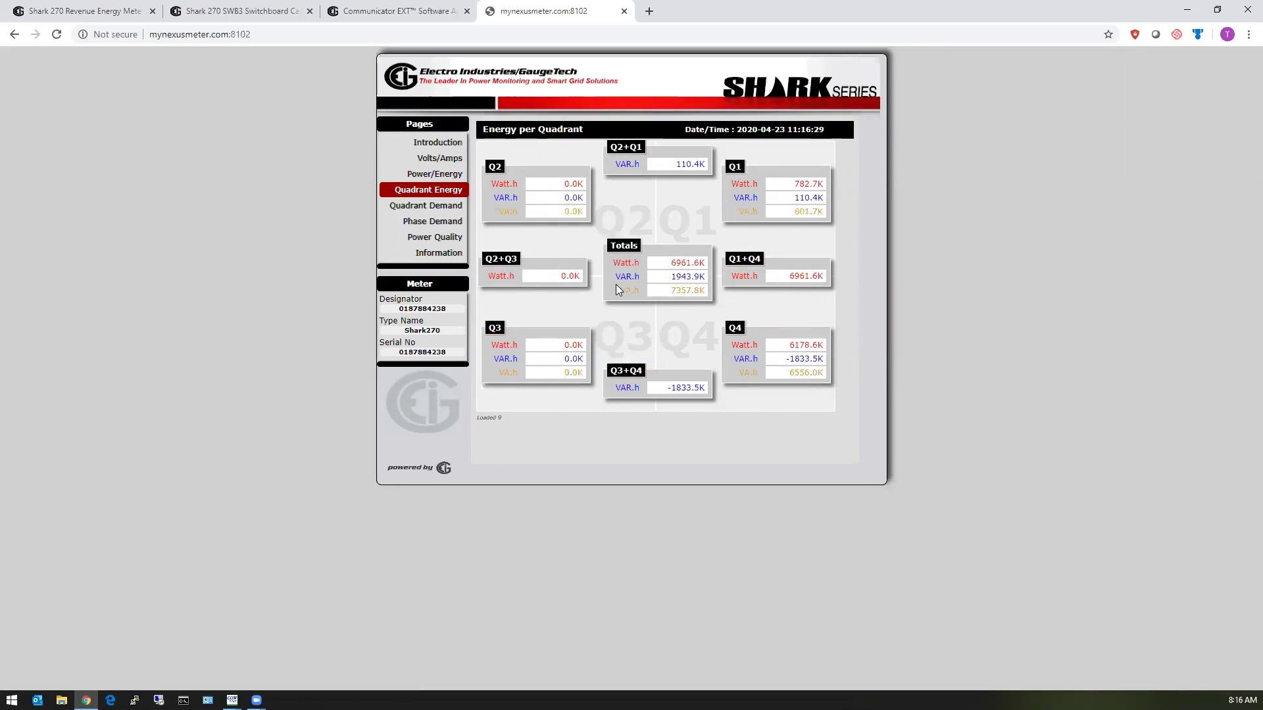
click(435, 209)
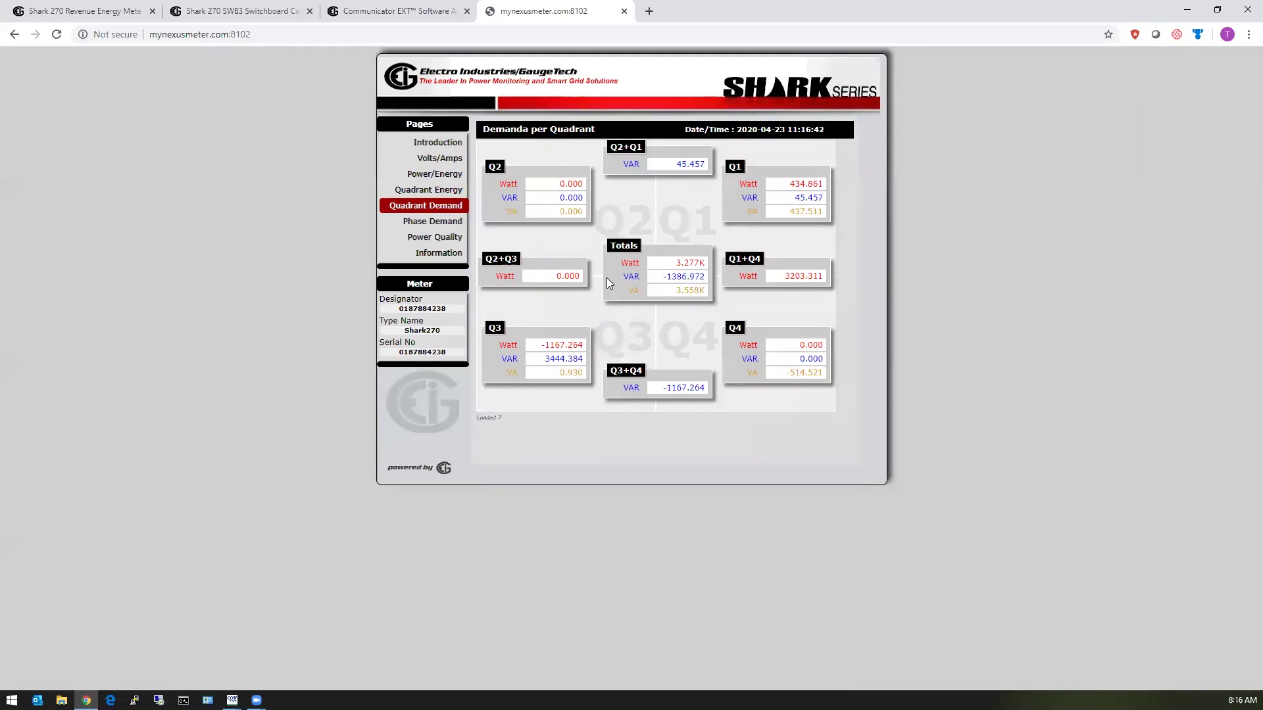
click(456, 224)
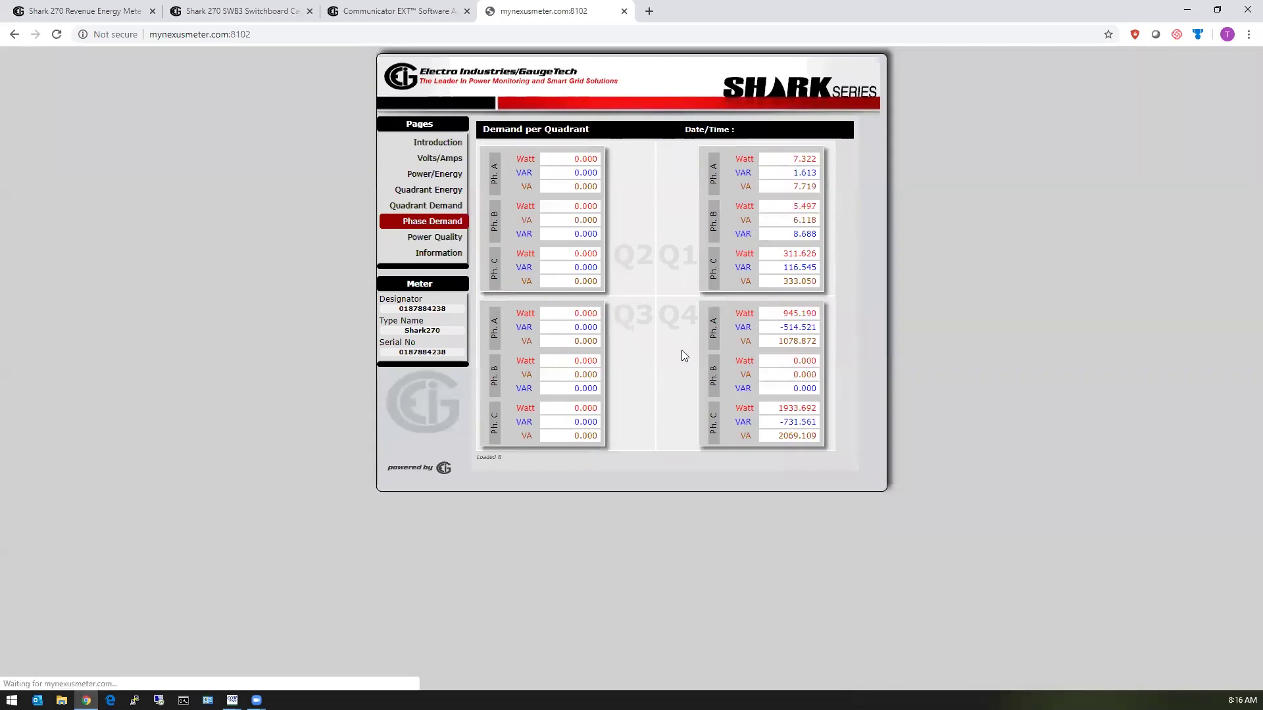
Examine the meter's Power Quality harmonics and phase angles, and its device, network card and hookup information
click(432, 238)
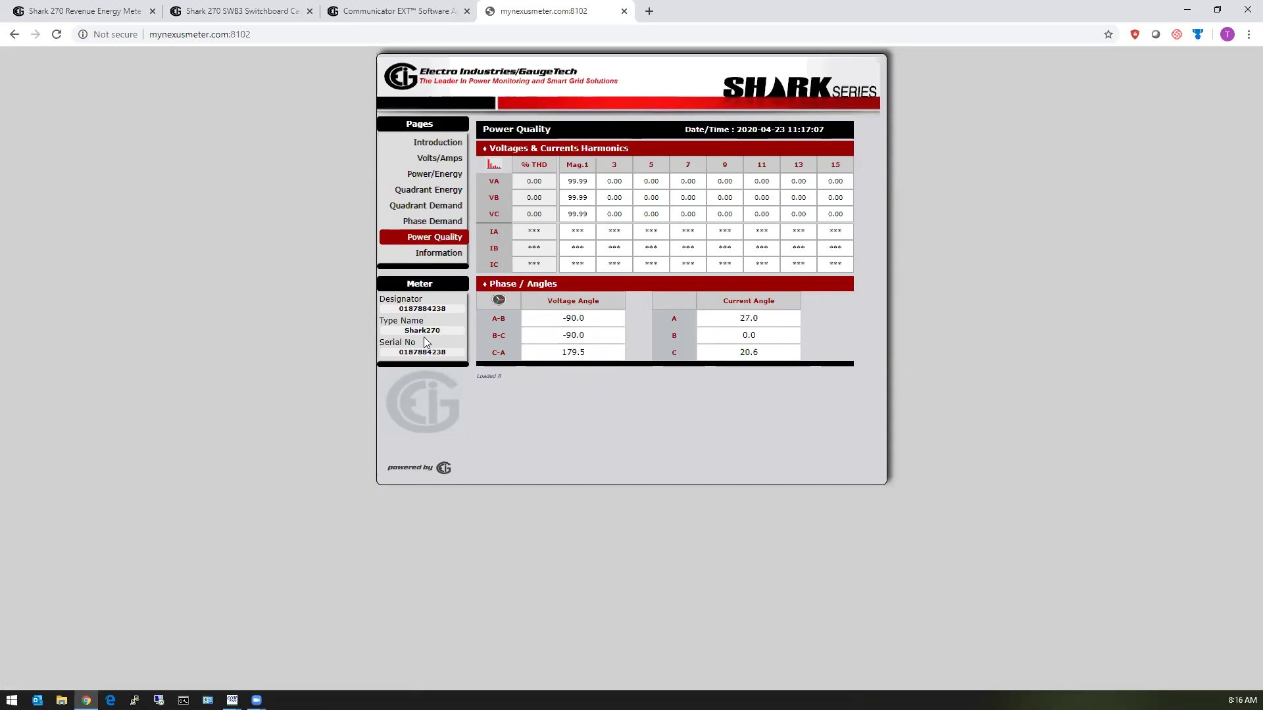
click(441, 261)
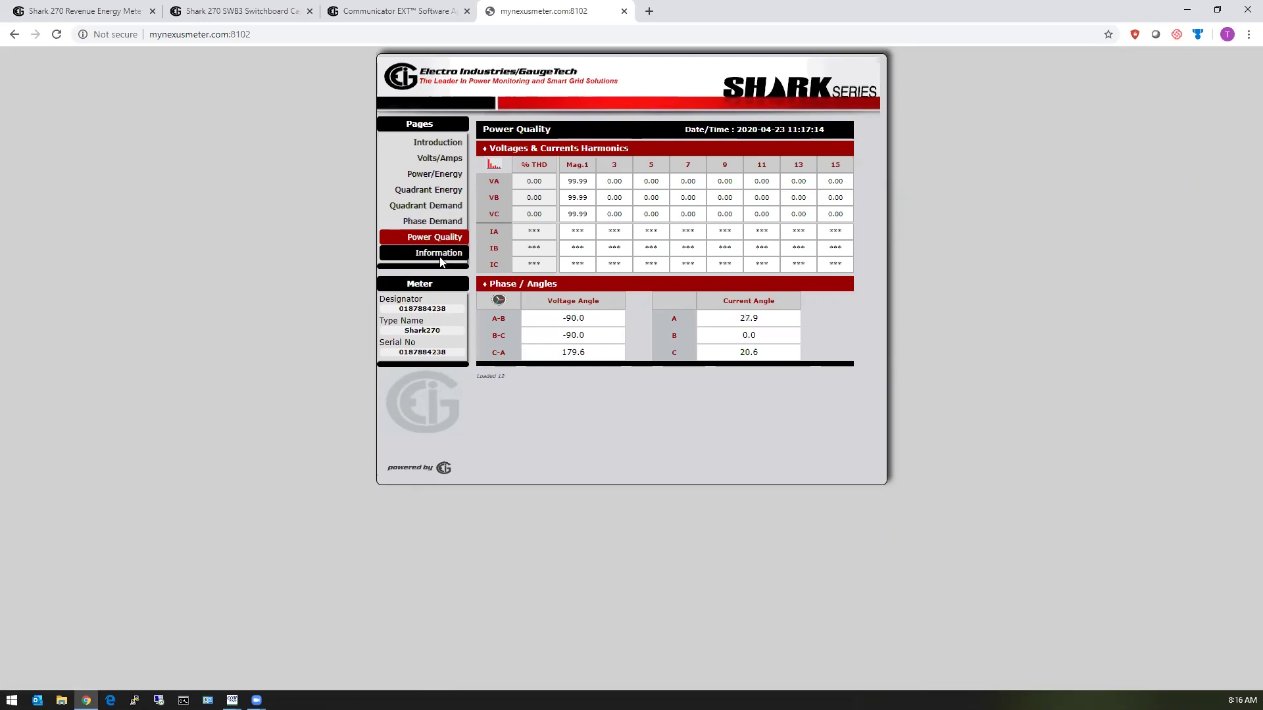
click(441, 260)
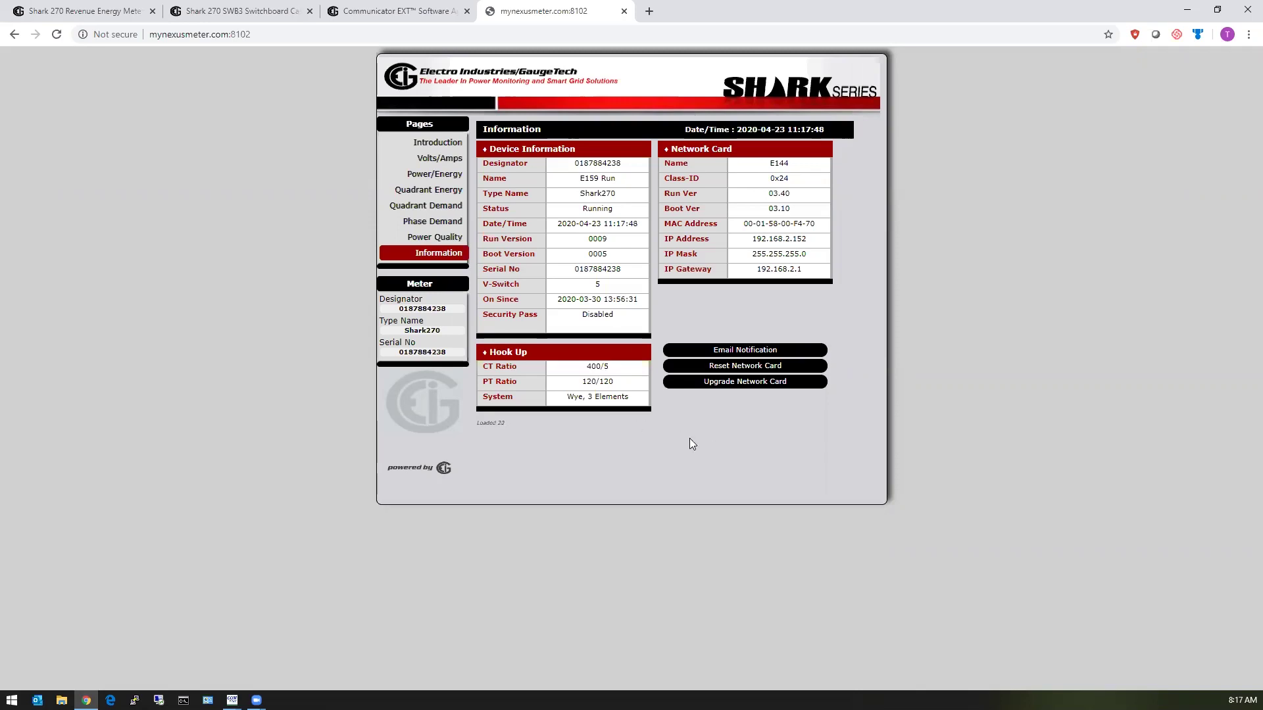
Examine the meter's SMTP notification settings for the email server, watched events, alarm emails and notification emails
click(688, 352)
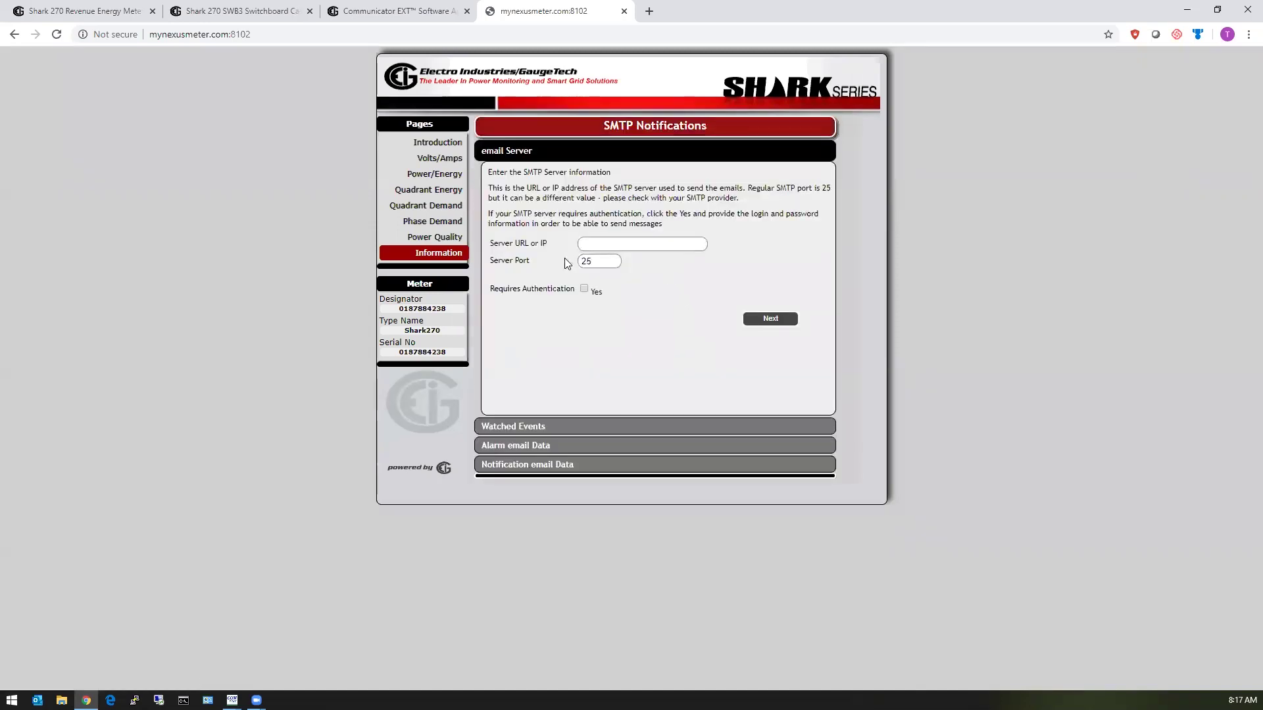
click(578, 445)
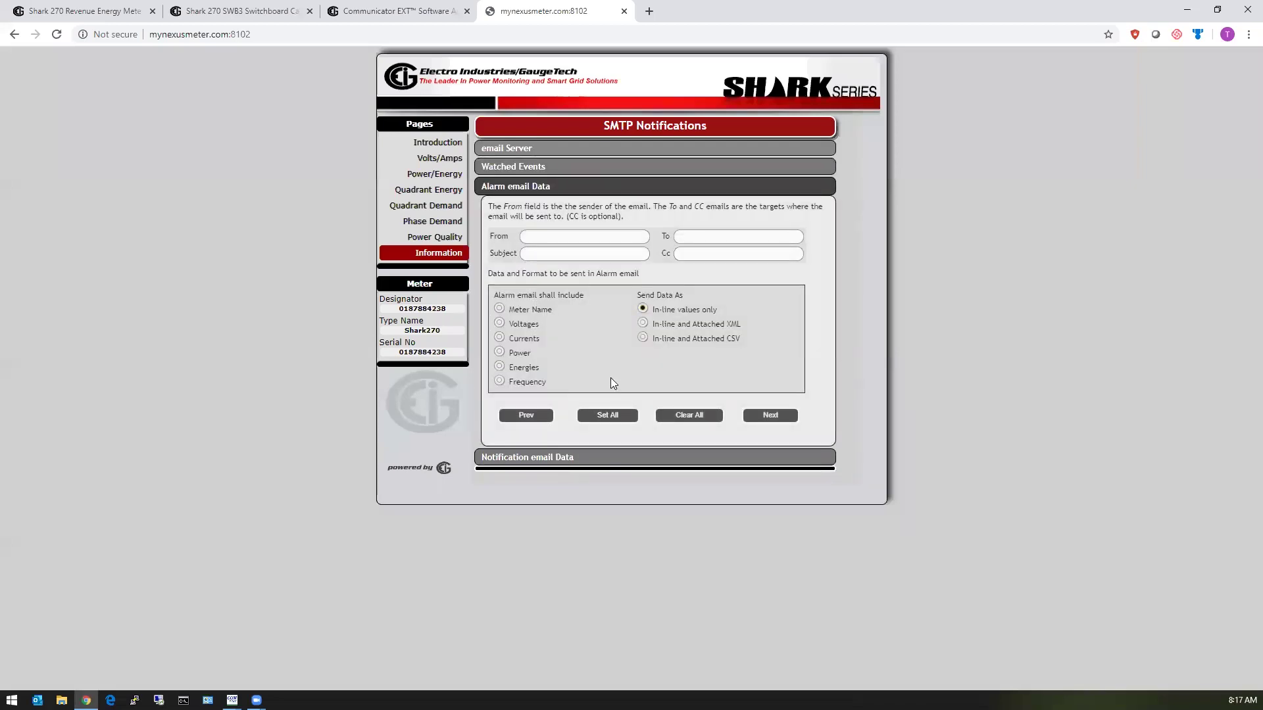
click(534, 456)
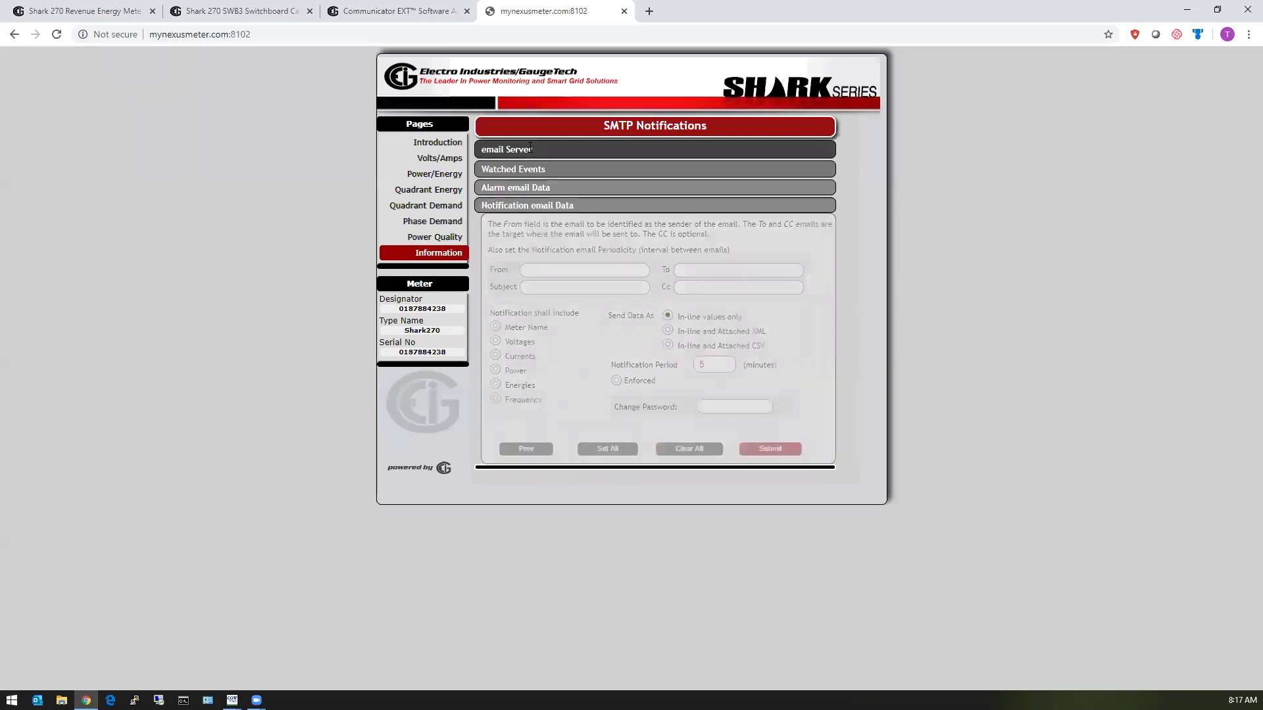
click(580, 242)
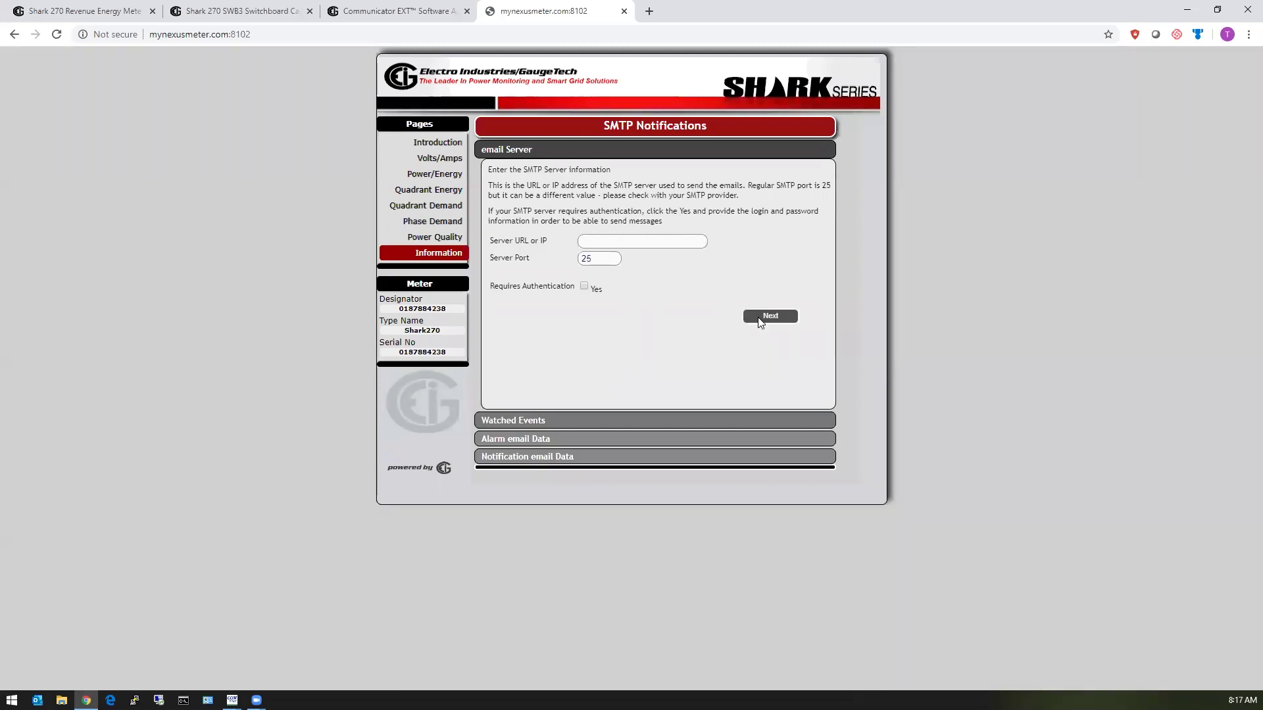
click(596, 420)
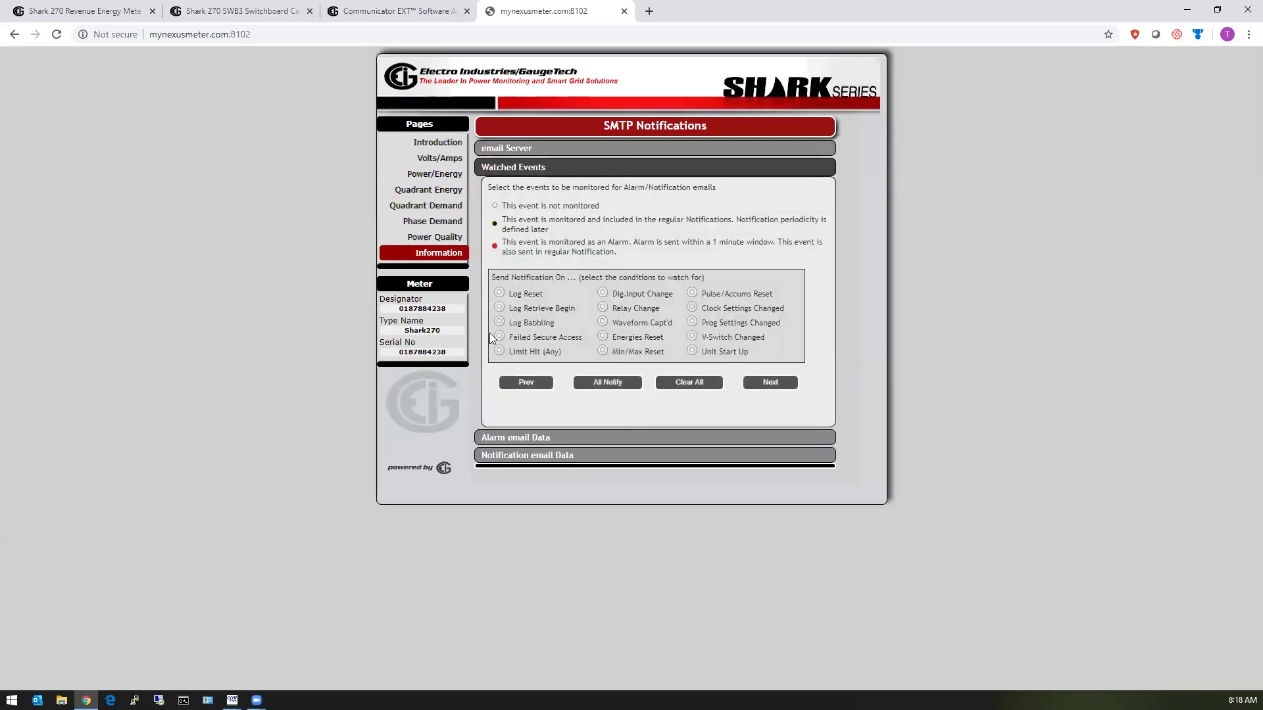
click(555, 437)
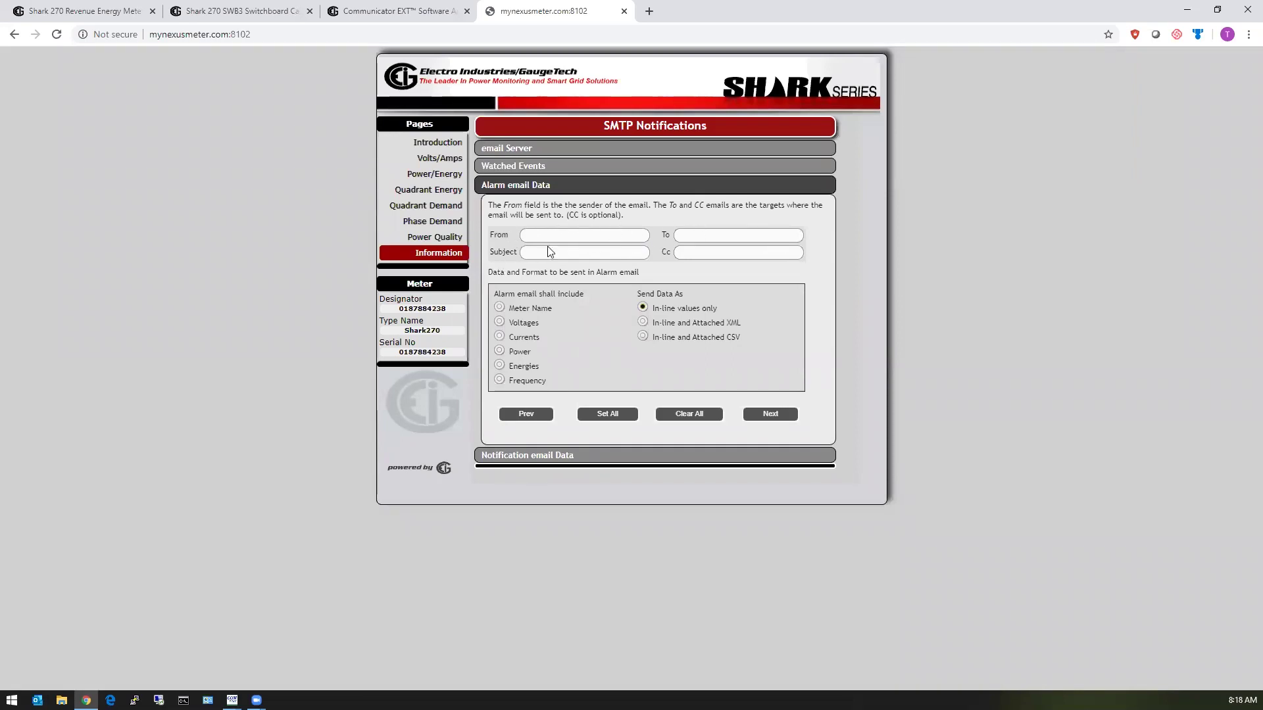
click(540, 456)
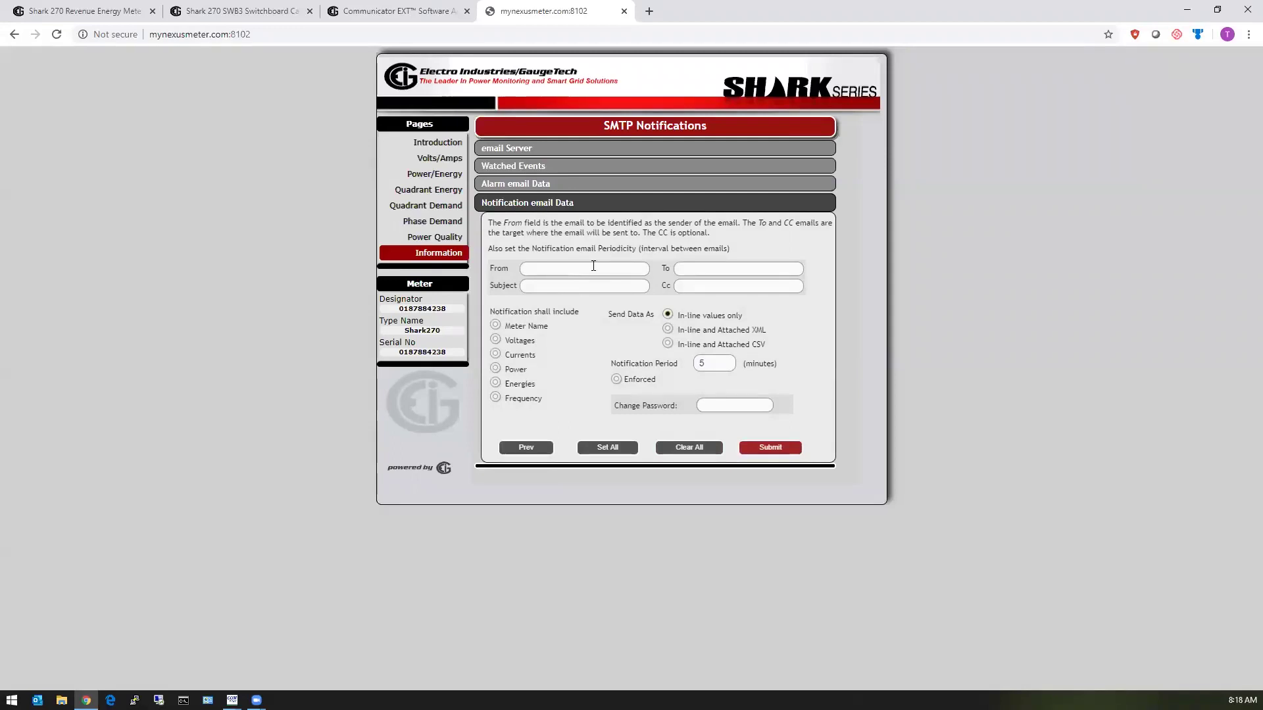
Return to the meter's Introduction page and switch to the CommunicatorPQA window connected to the meter
click(426, 144)
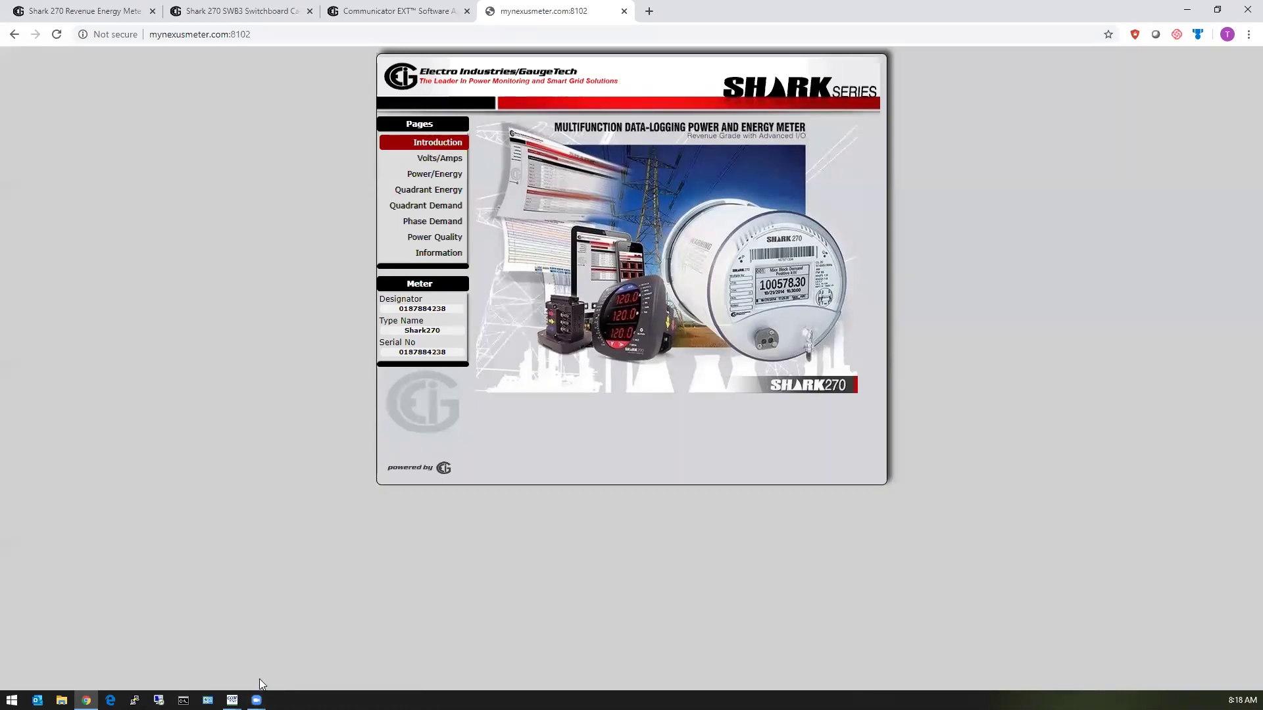
click(231, 700)
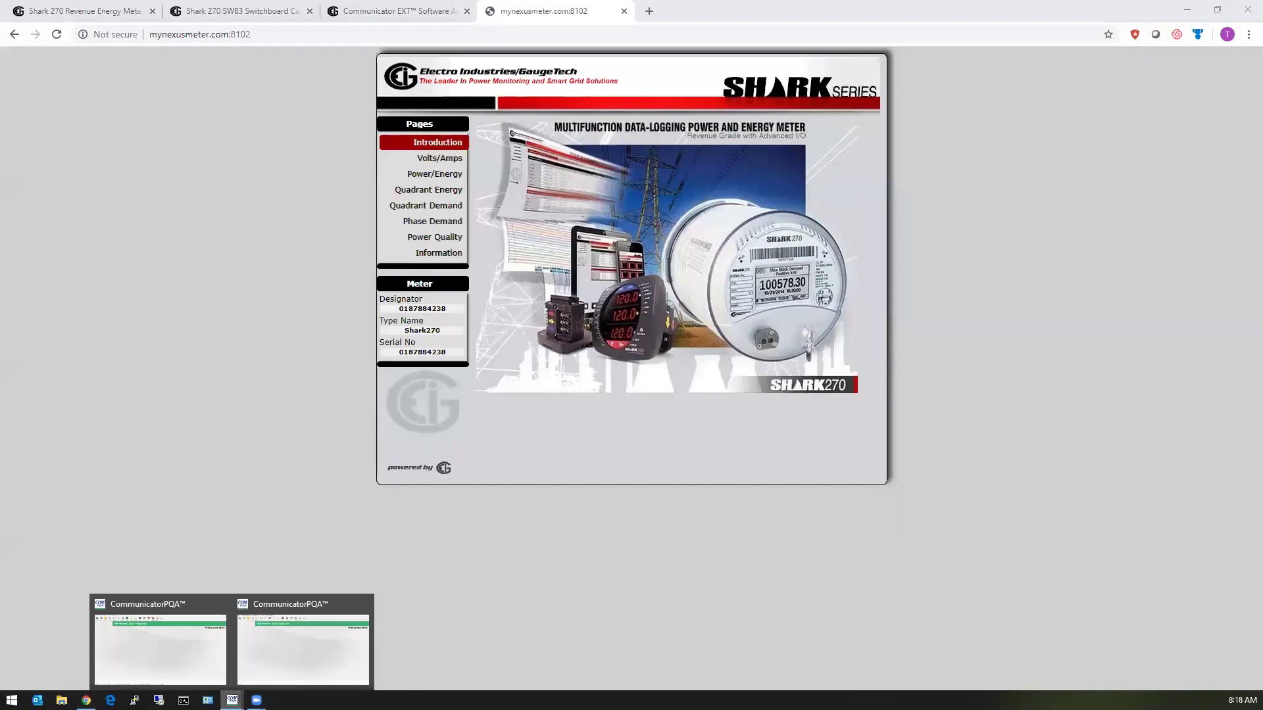
click(192, 651)
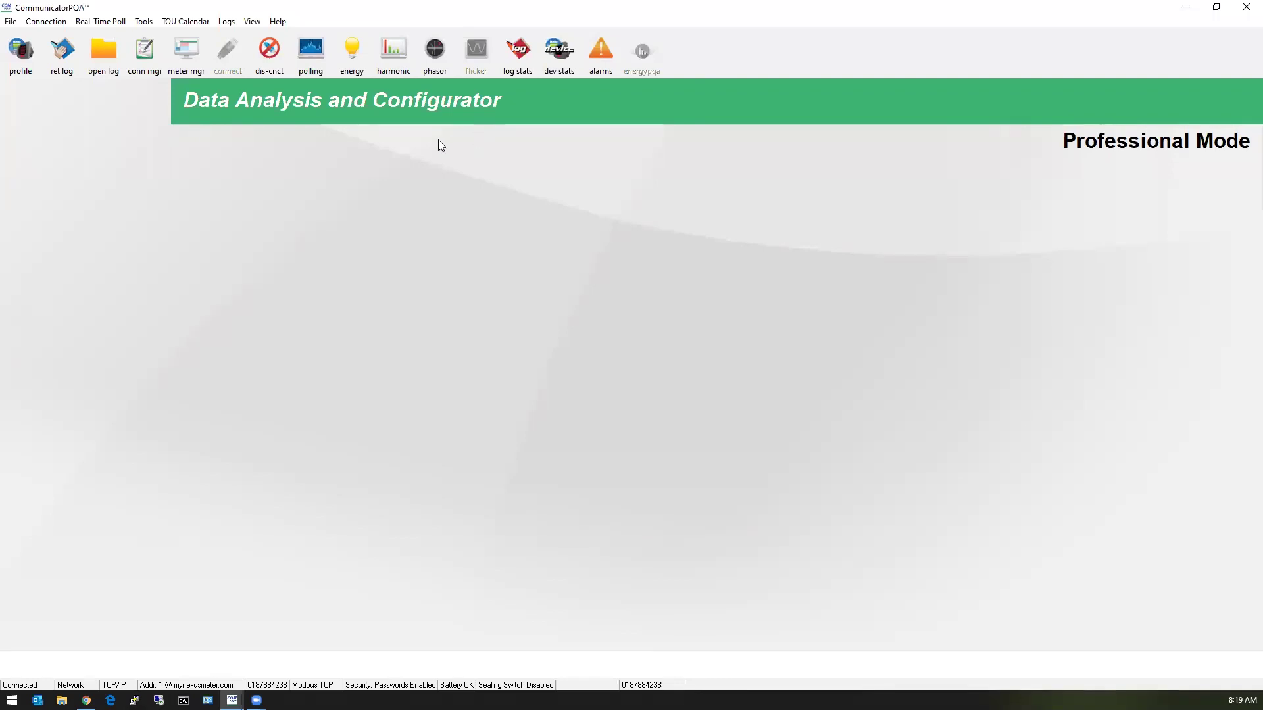
Open the Reset Device Information options for the connected meter
click(142, 21)
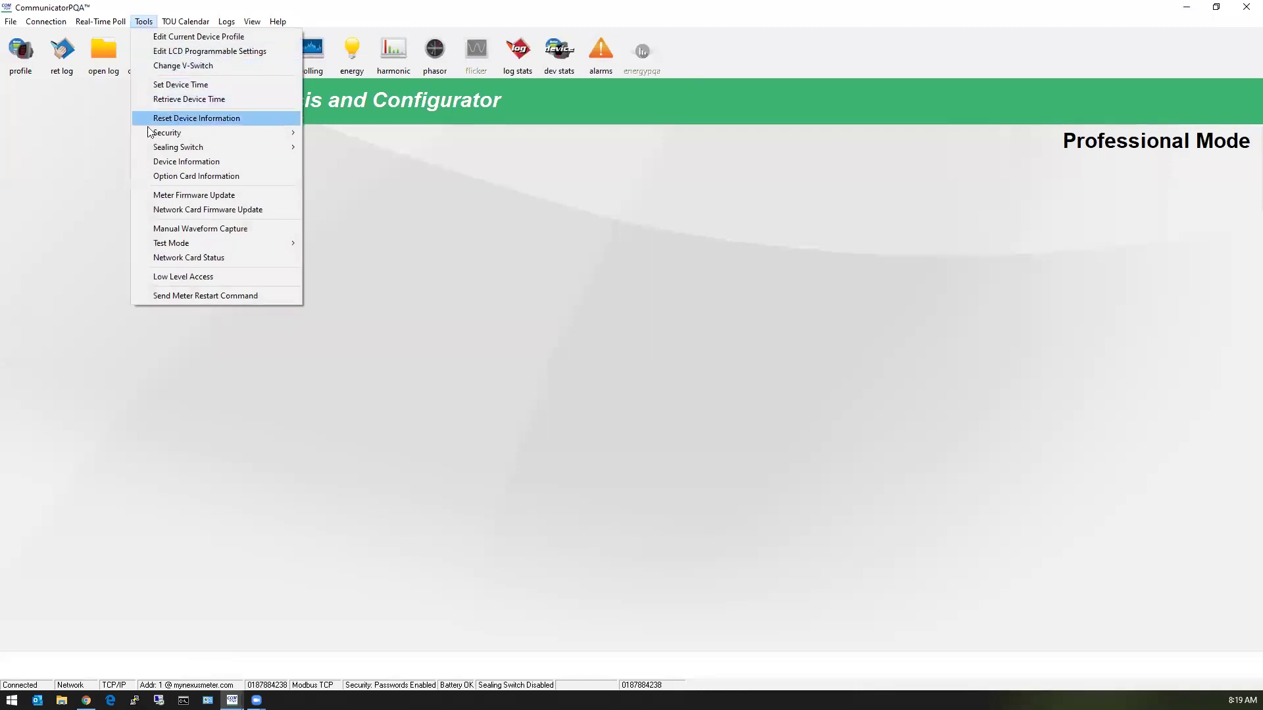
click(552, 219)
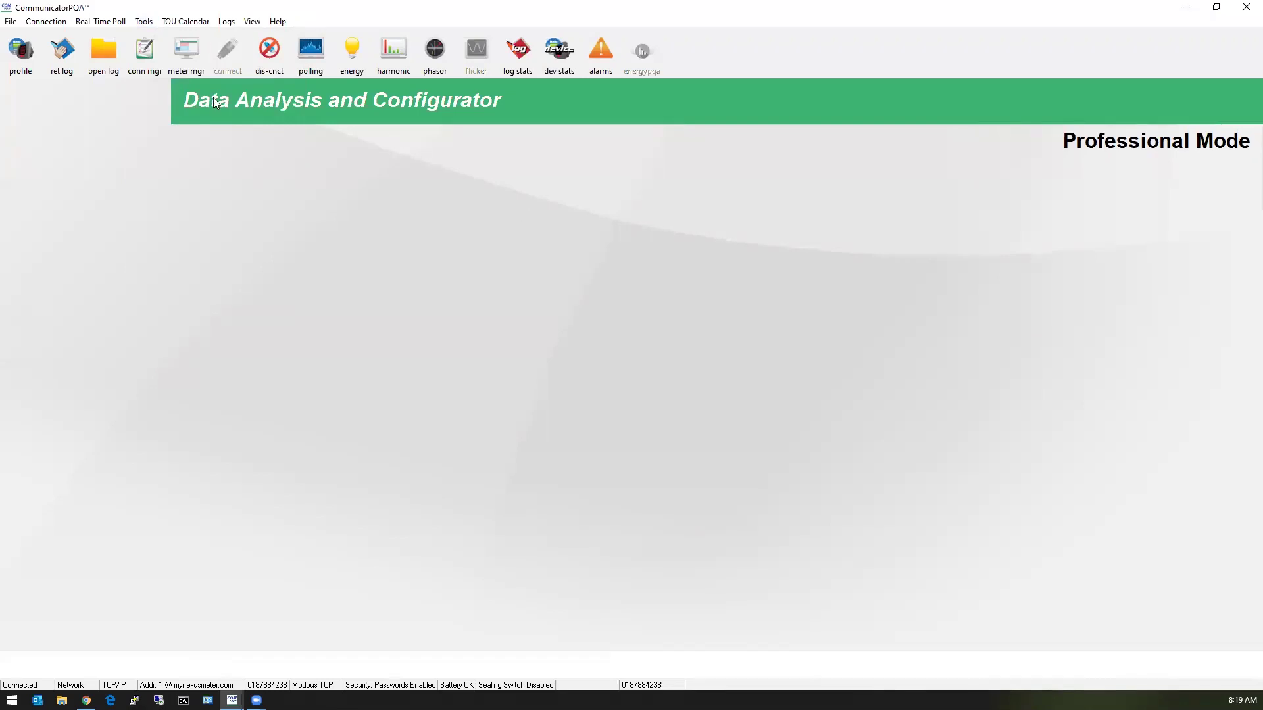
click(144, 22)
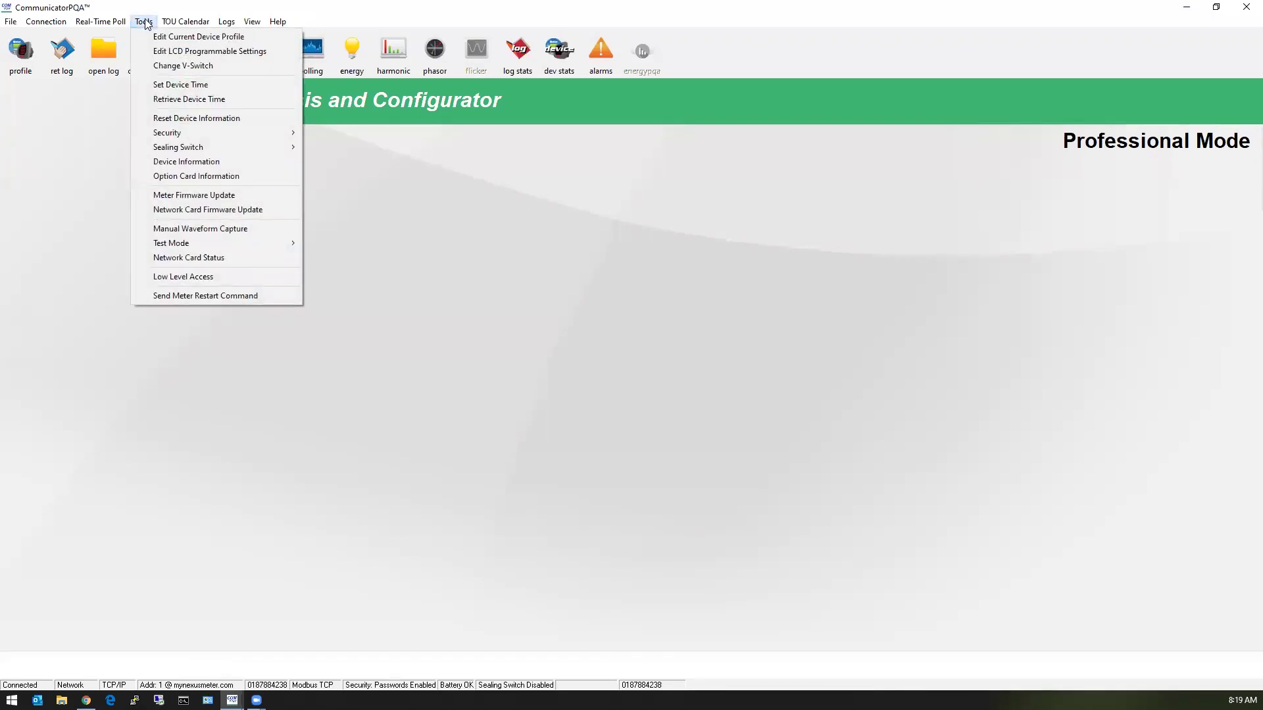
click(193, 118)
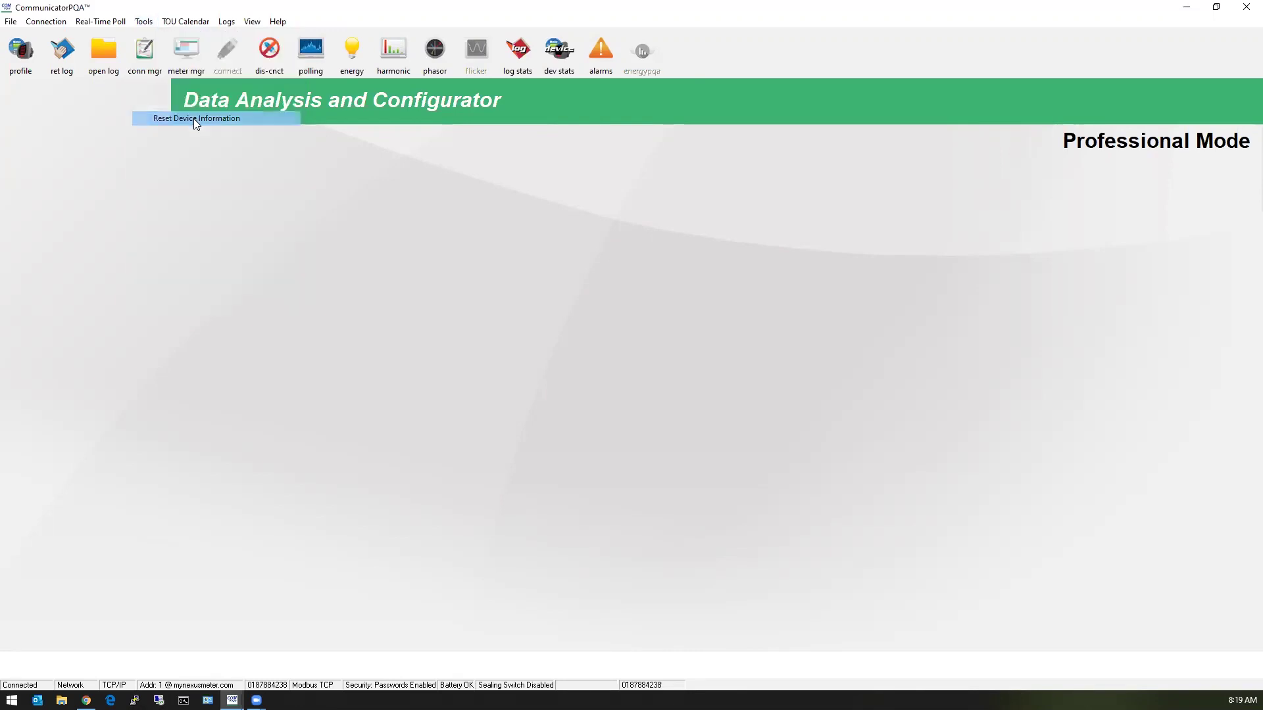